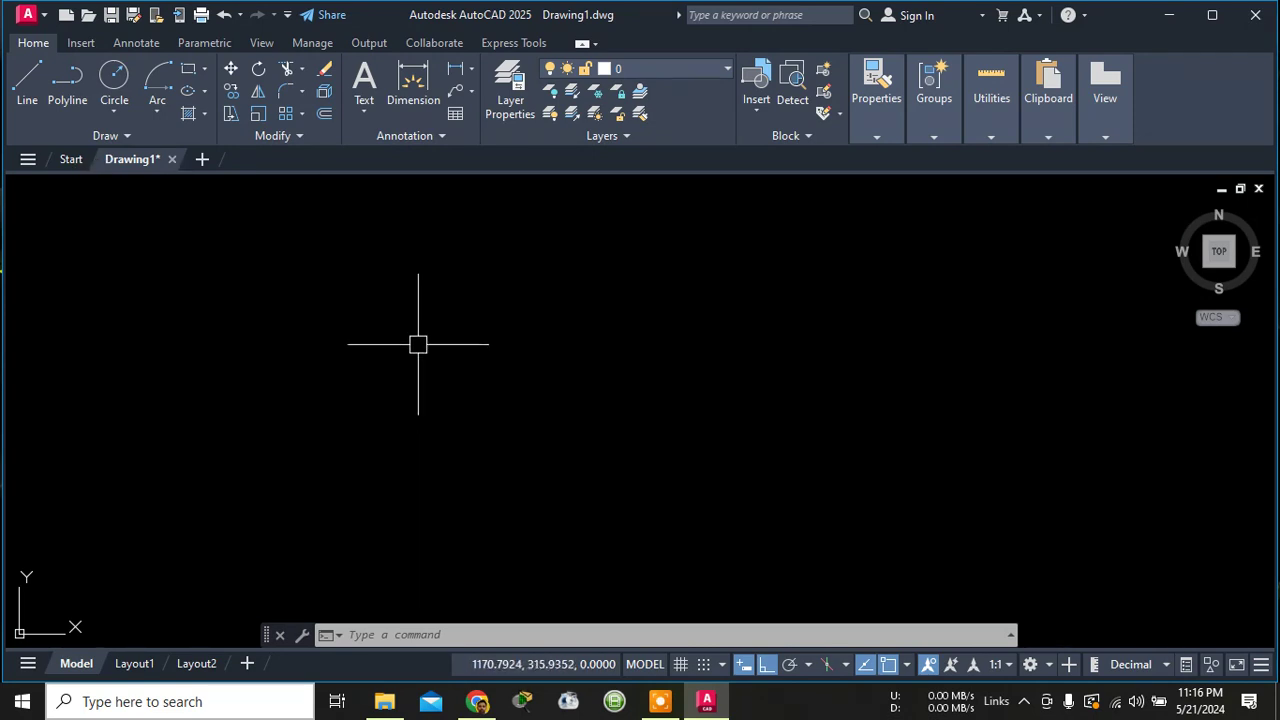
key(Escape)
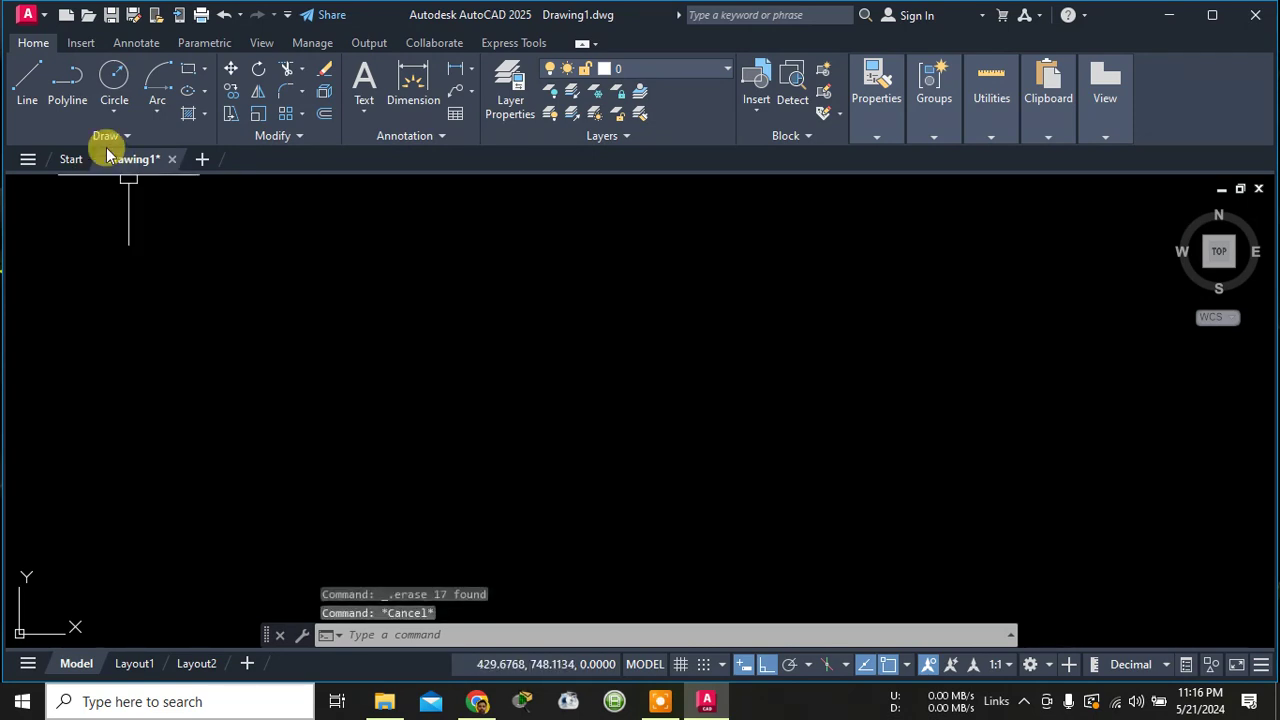
click(35, 80)
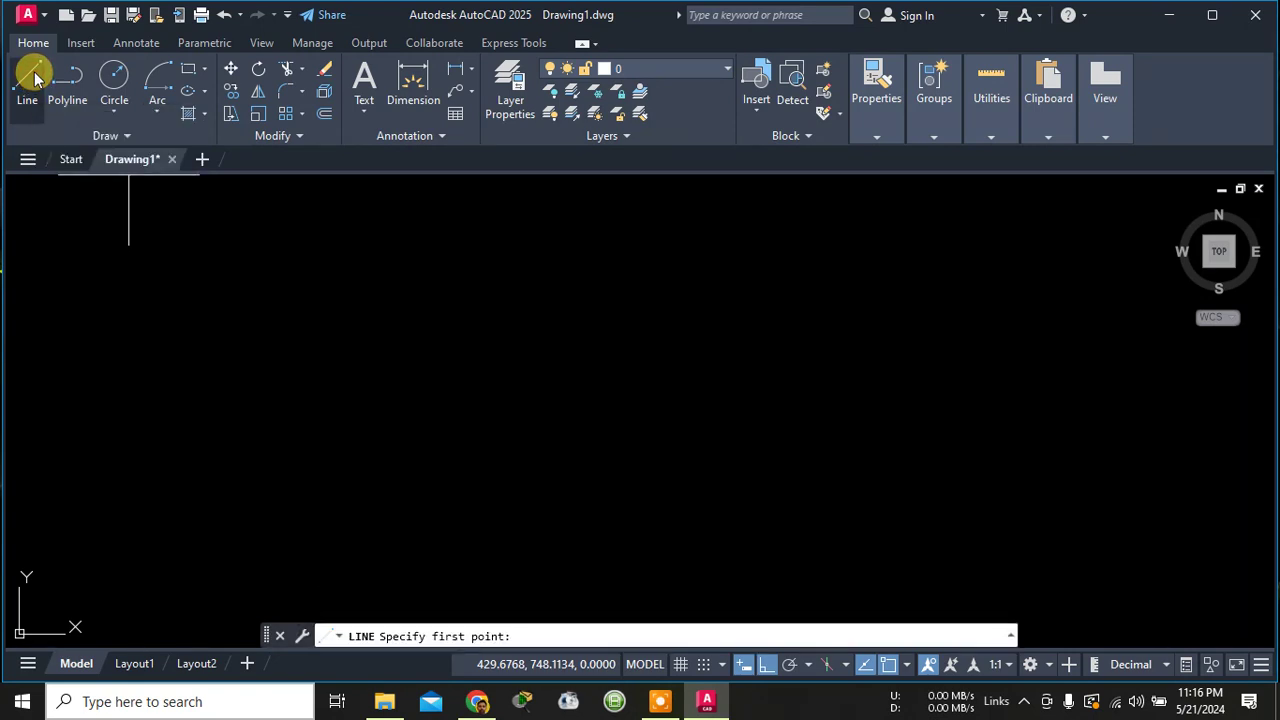
key(Escape)
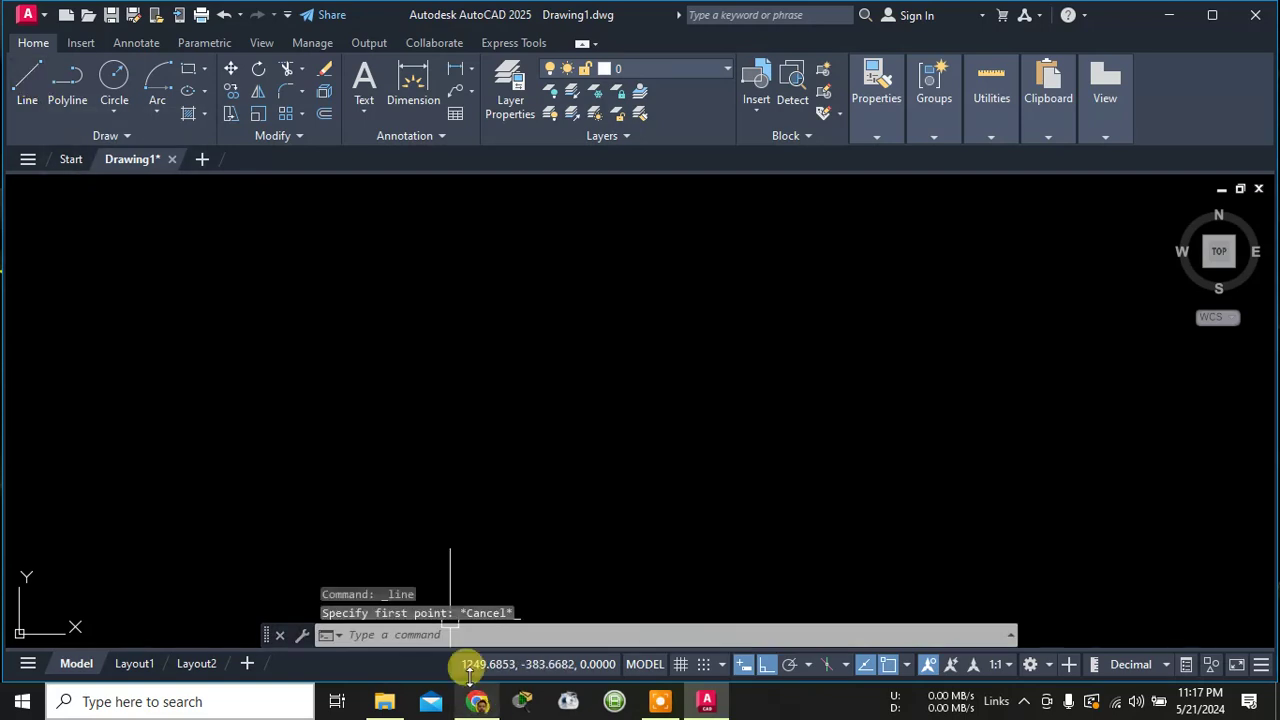
Draw a closed square from four connected lines, each 1000 units long.
click(450, 637)
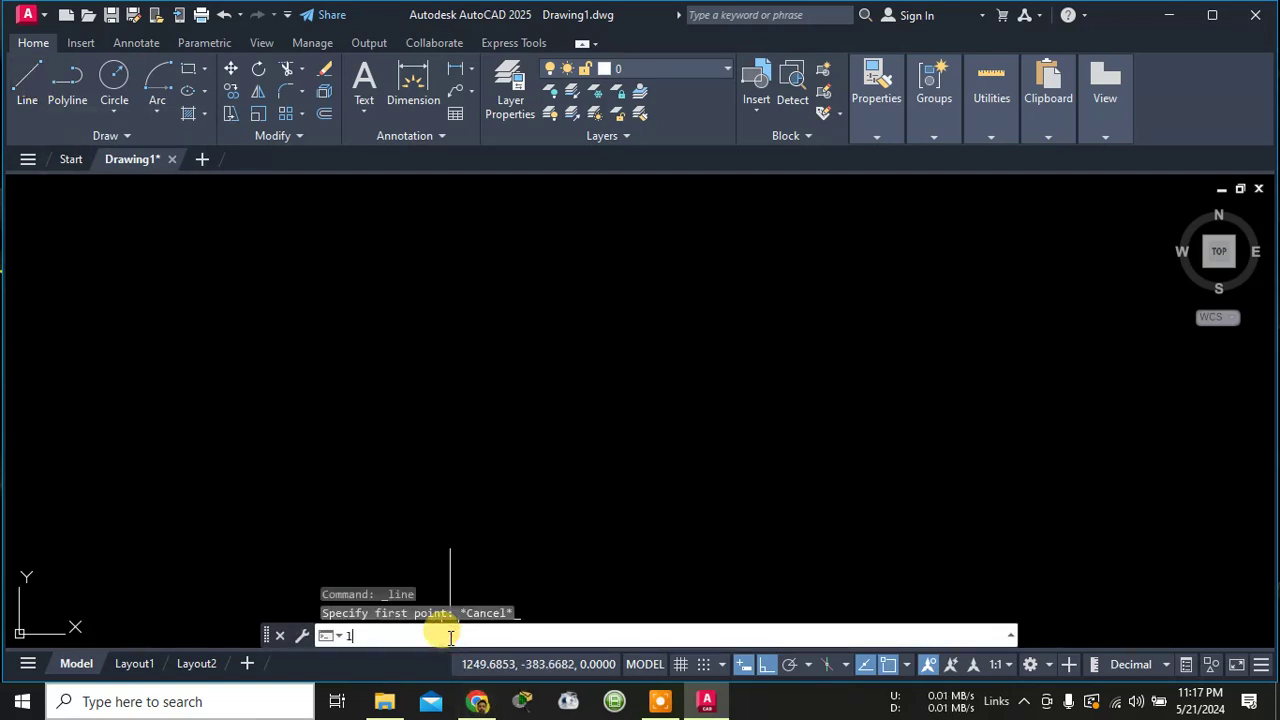
text(l)
key(Return)
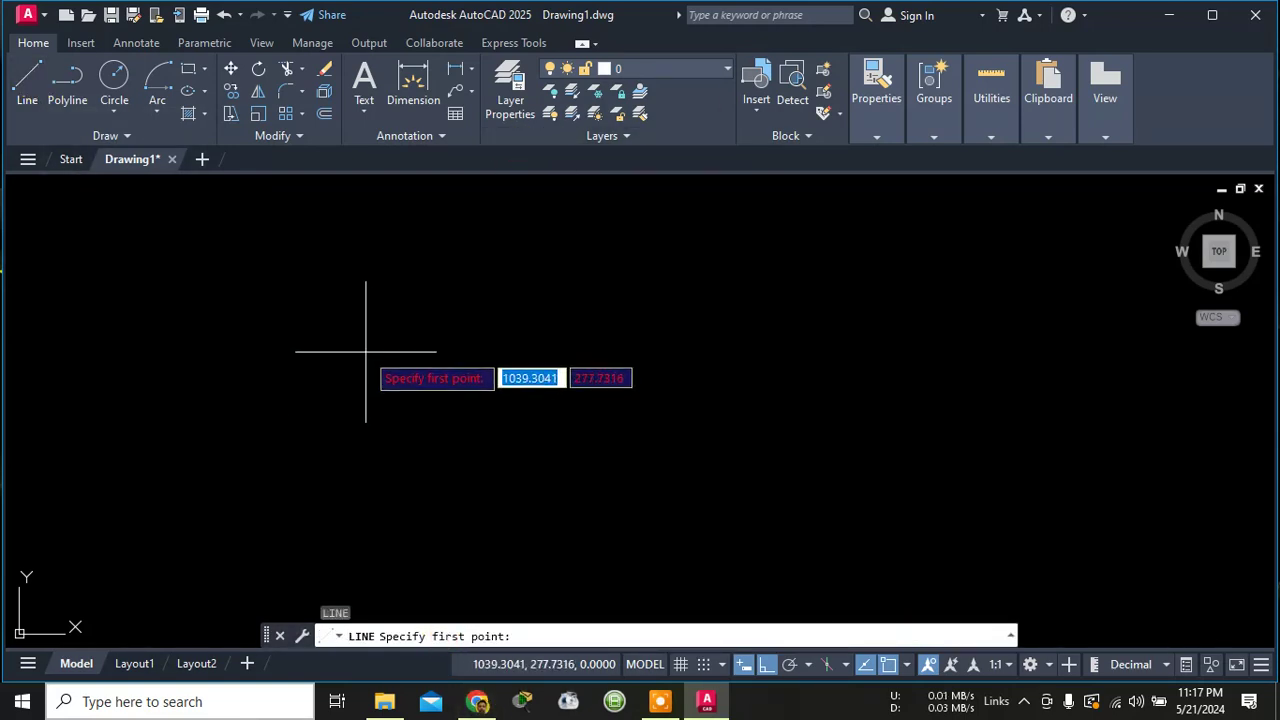
click(369, 335)
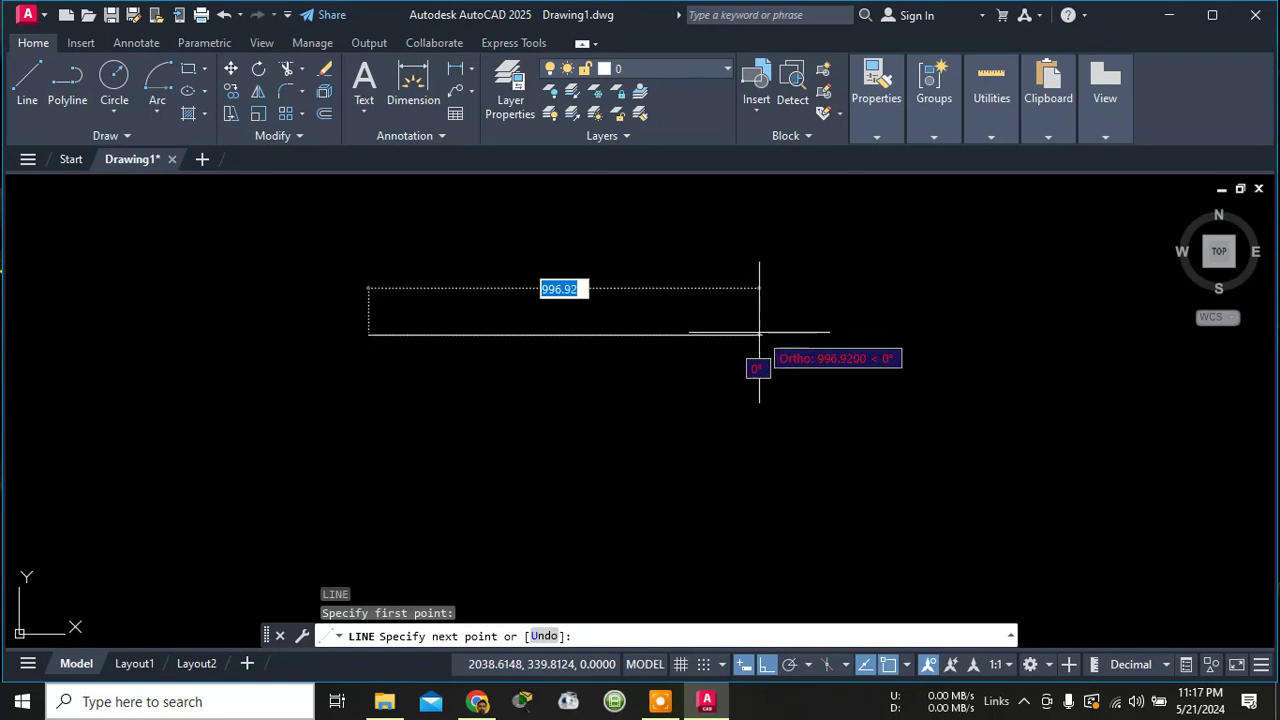
text(10)
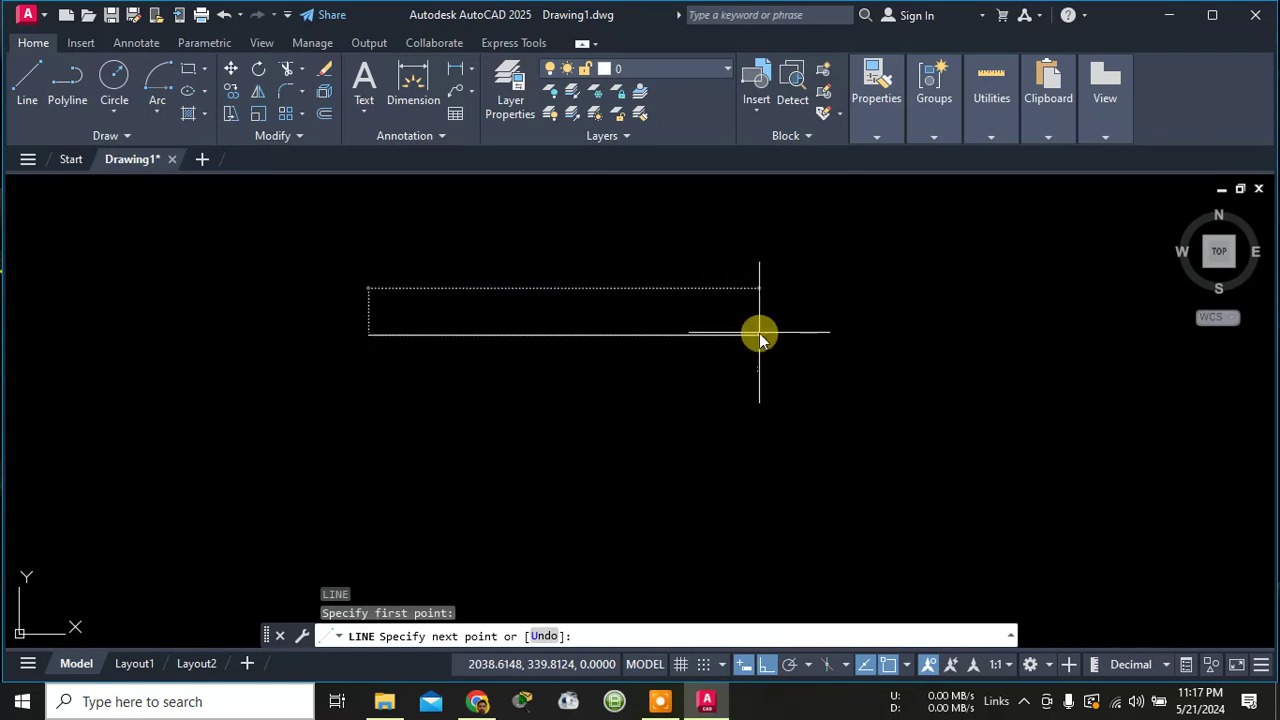
key(Return)
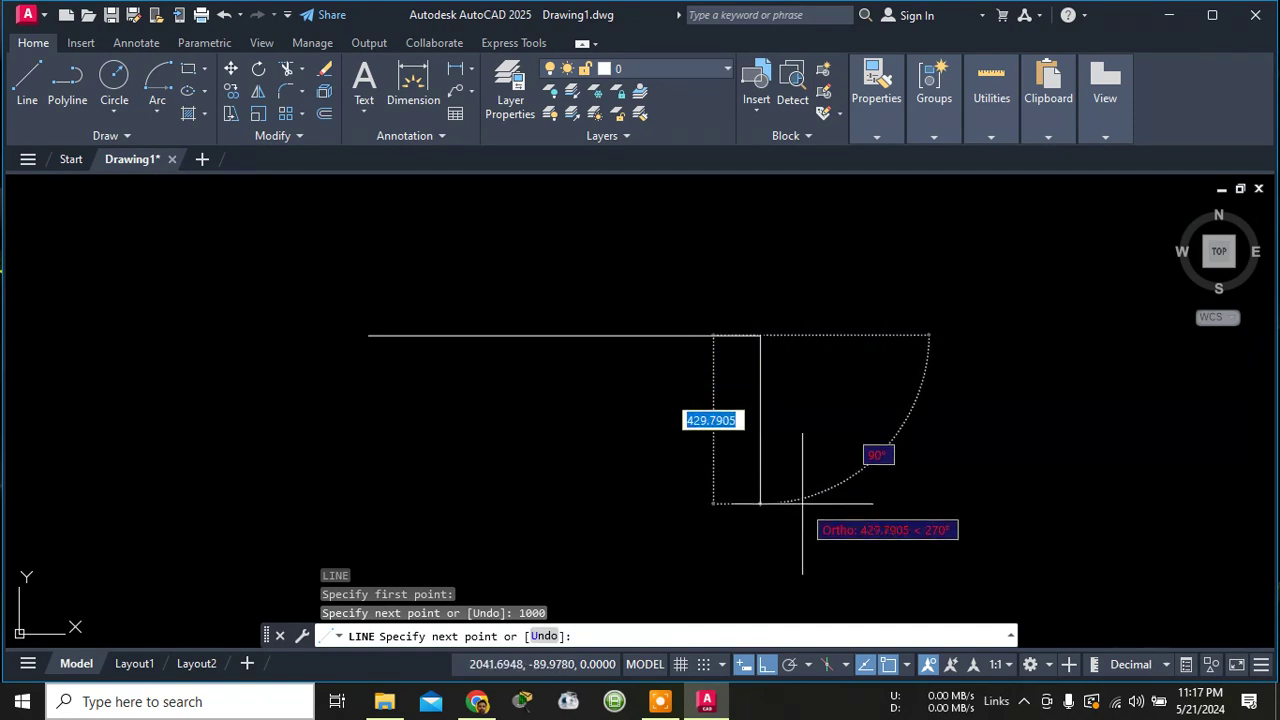
text(1000)
key(Return)
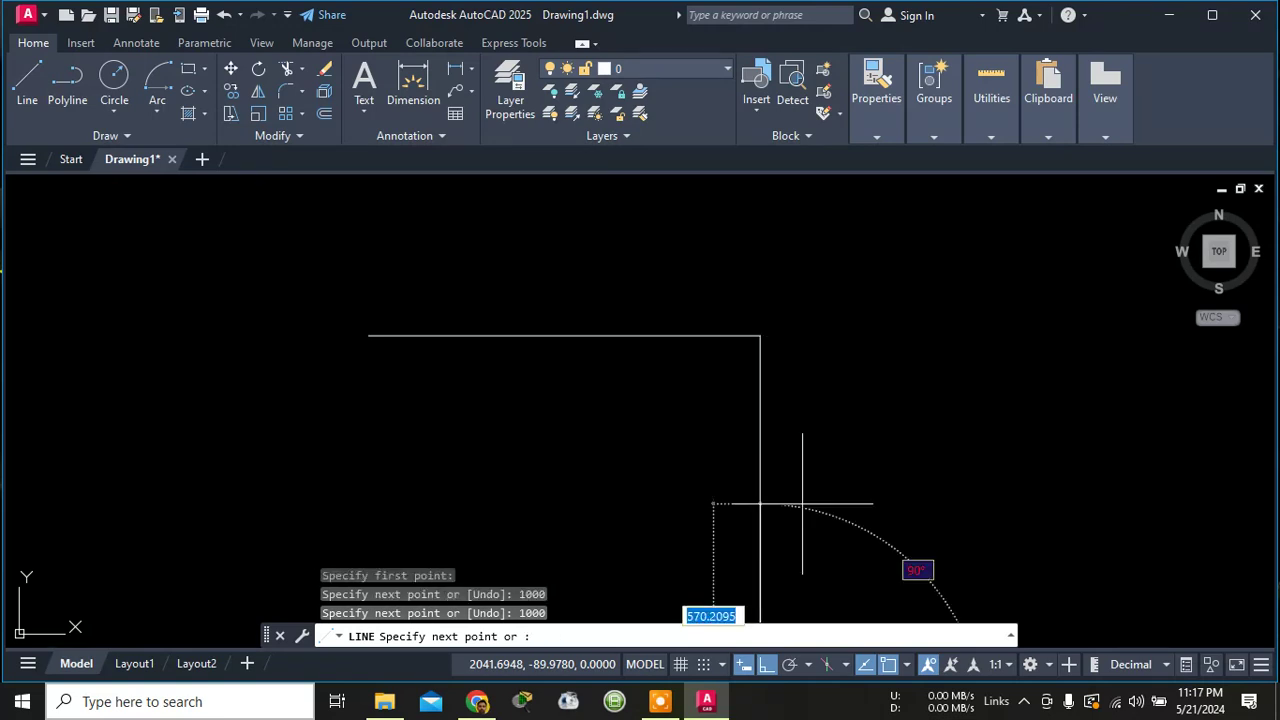
scroll(557, 445, down, 4)
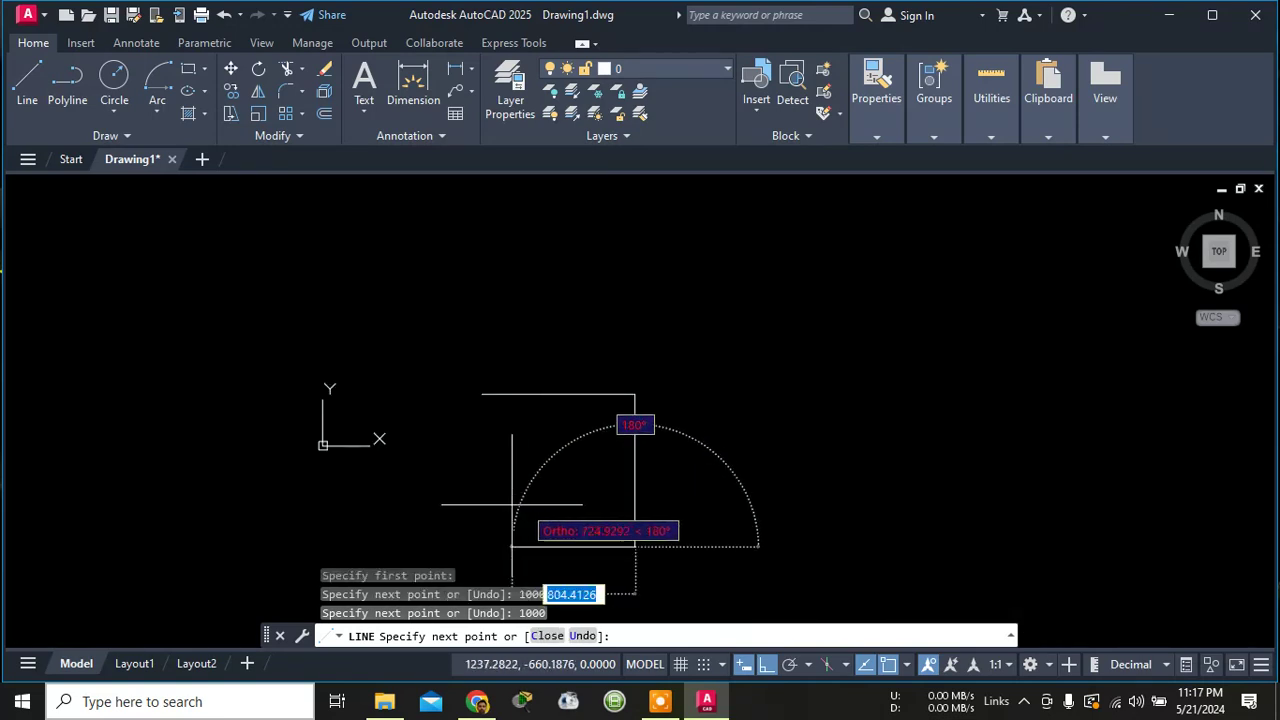
text(1000)
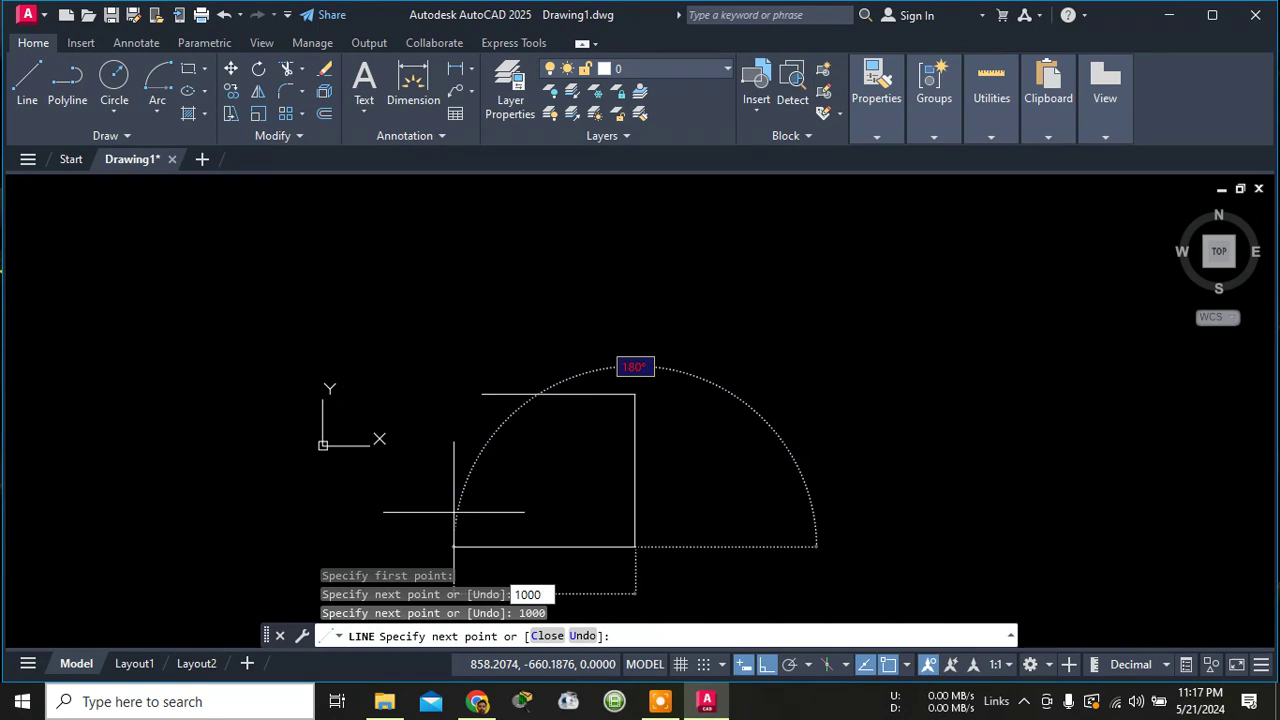
key(Return)
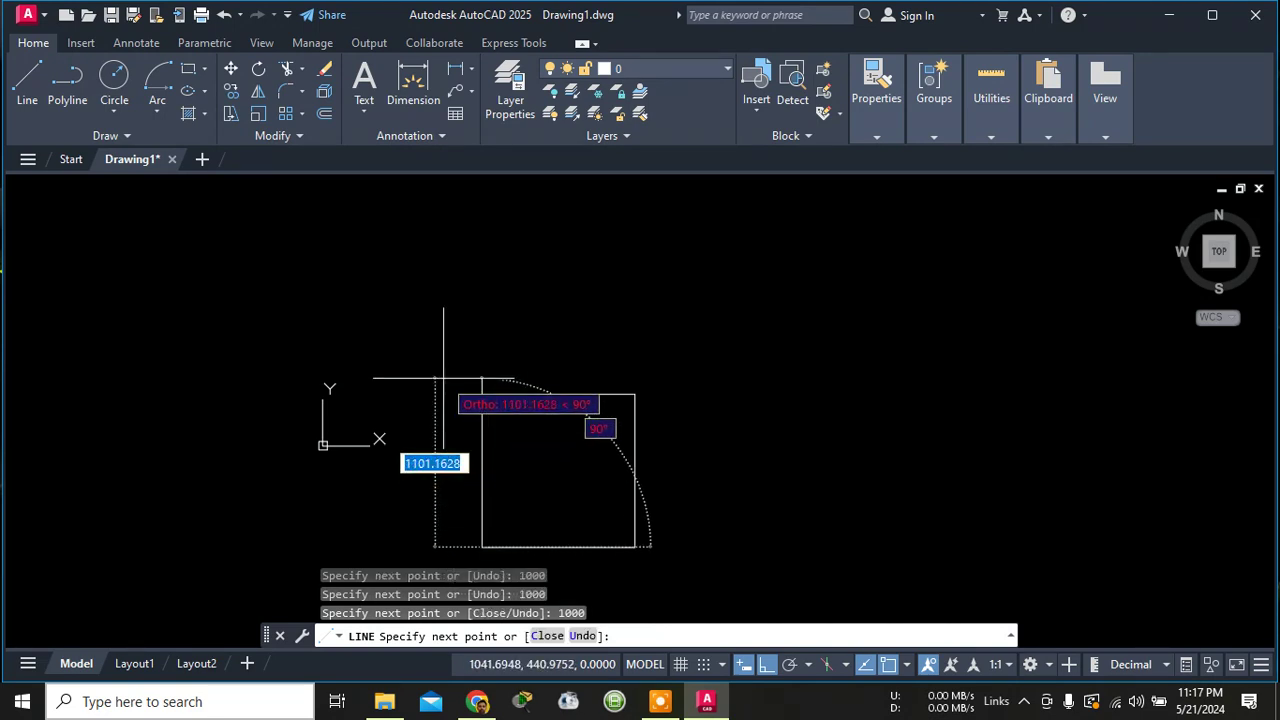
key(Escape)
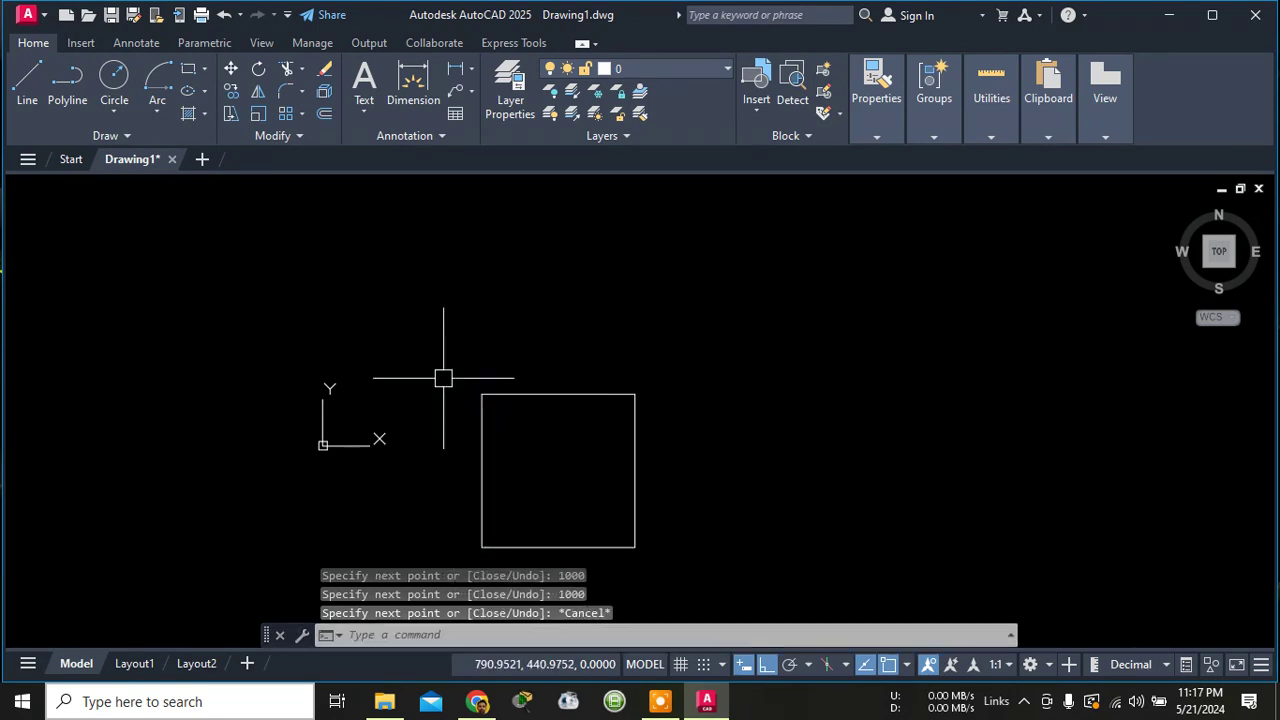
Turn off the UCS icon display with the UCSICON command.
scroll(450, 420, up, 4)
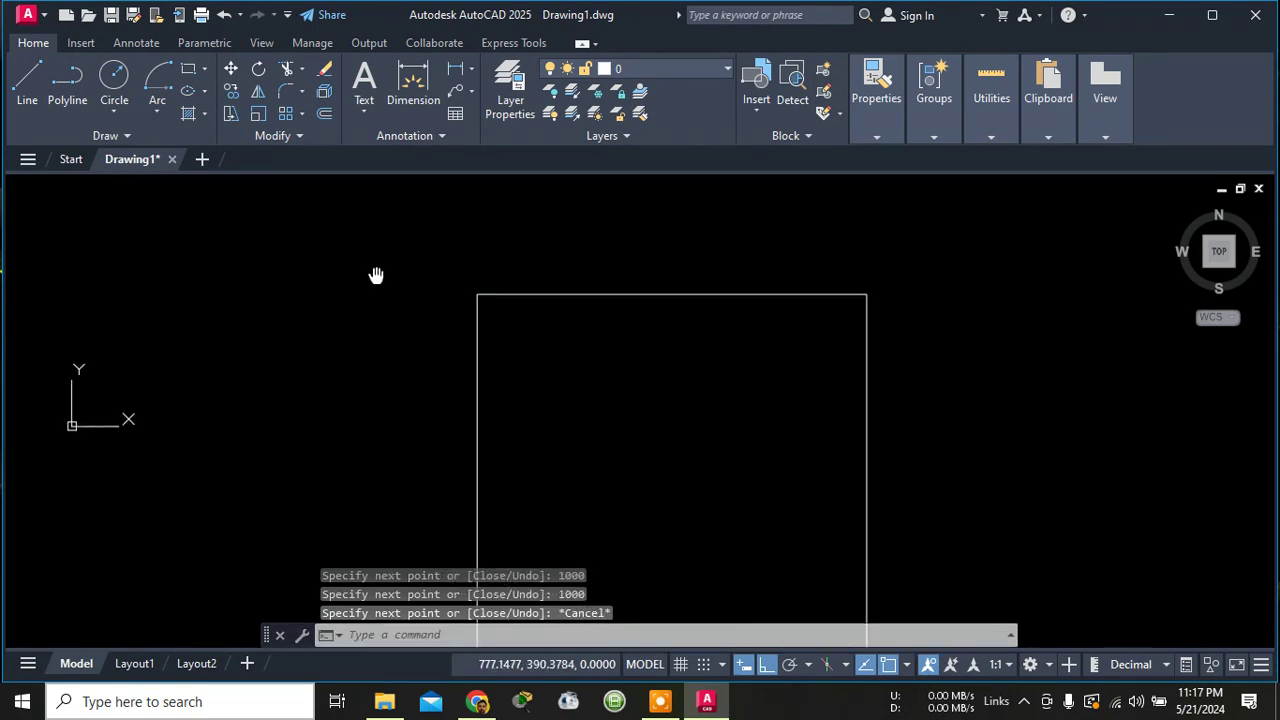
key(Escape)
click(418, 634)
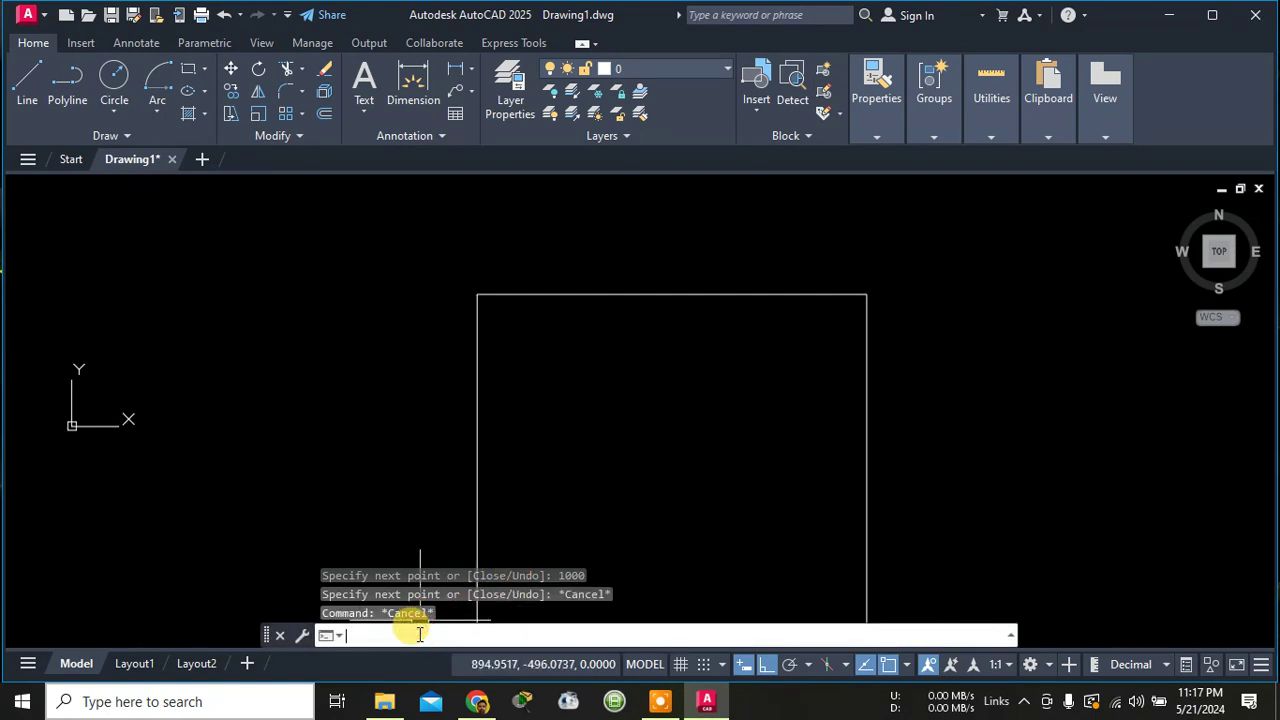
text(u)
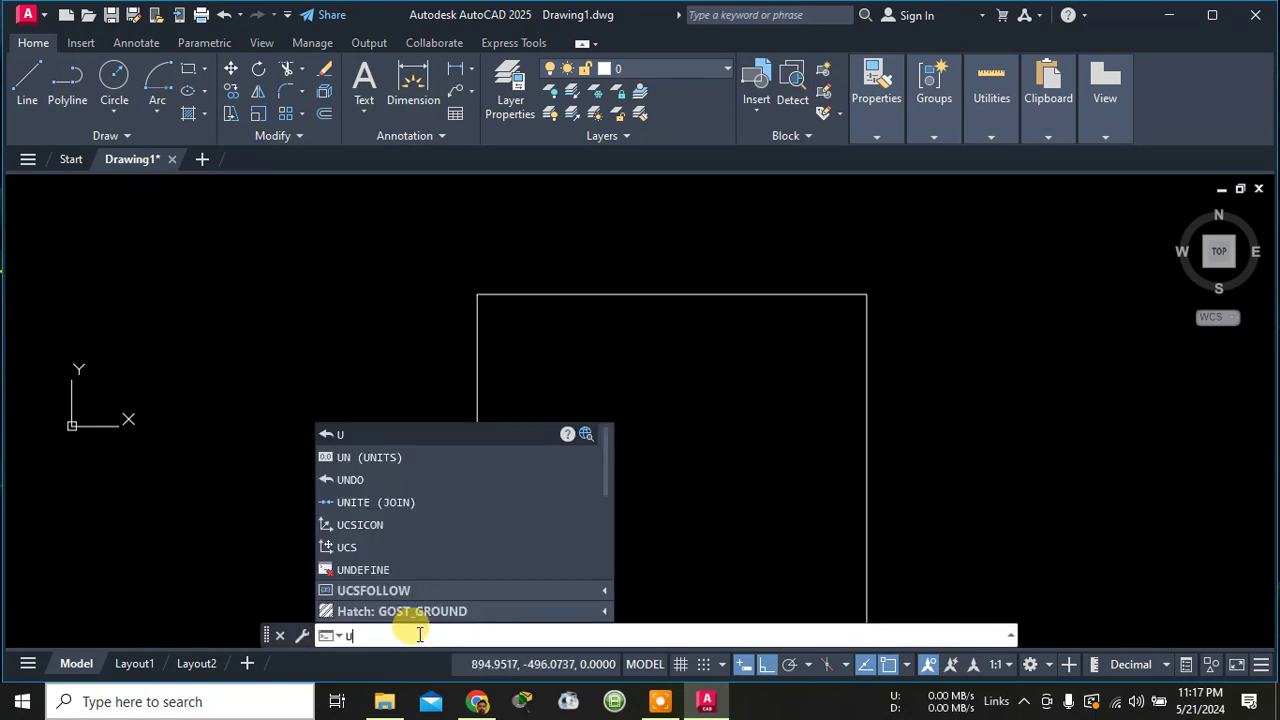
text(csicon)
key(Return)
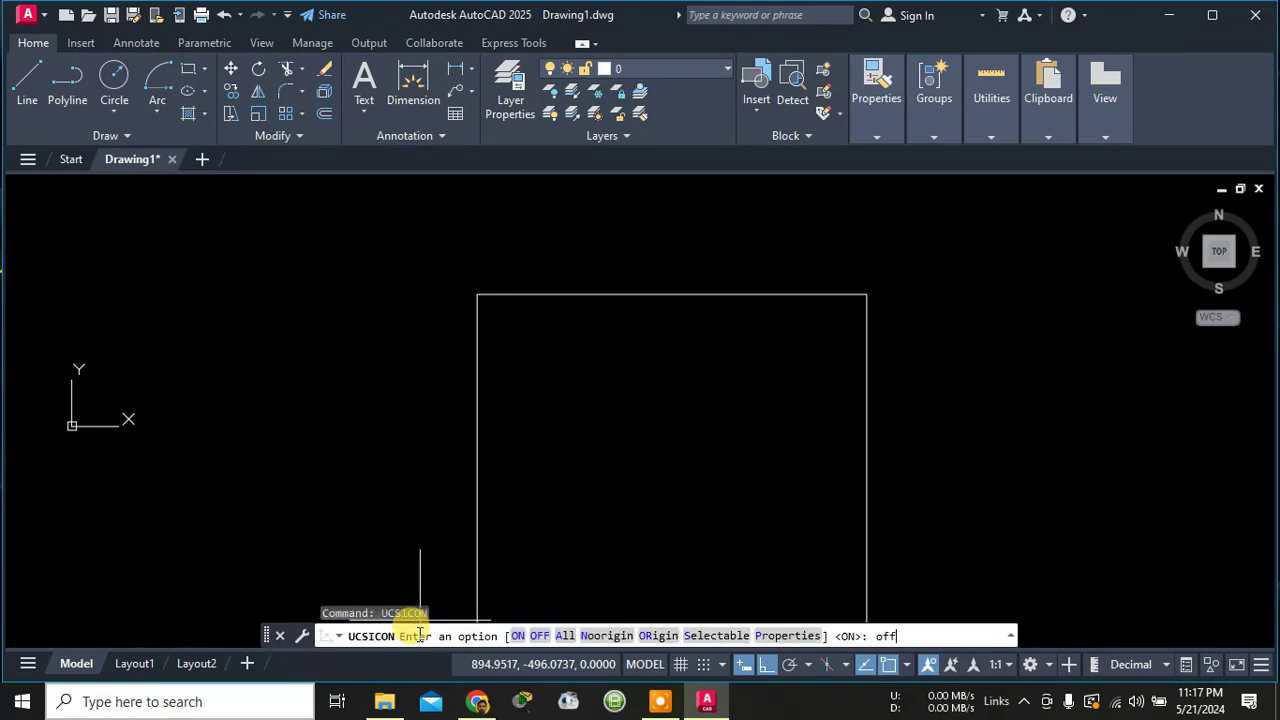
text(off)
key(Return)
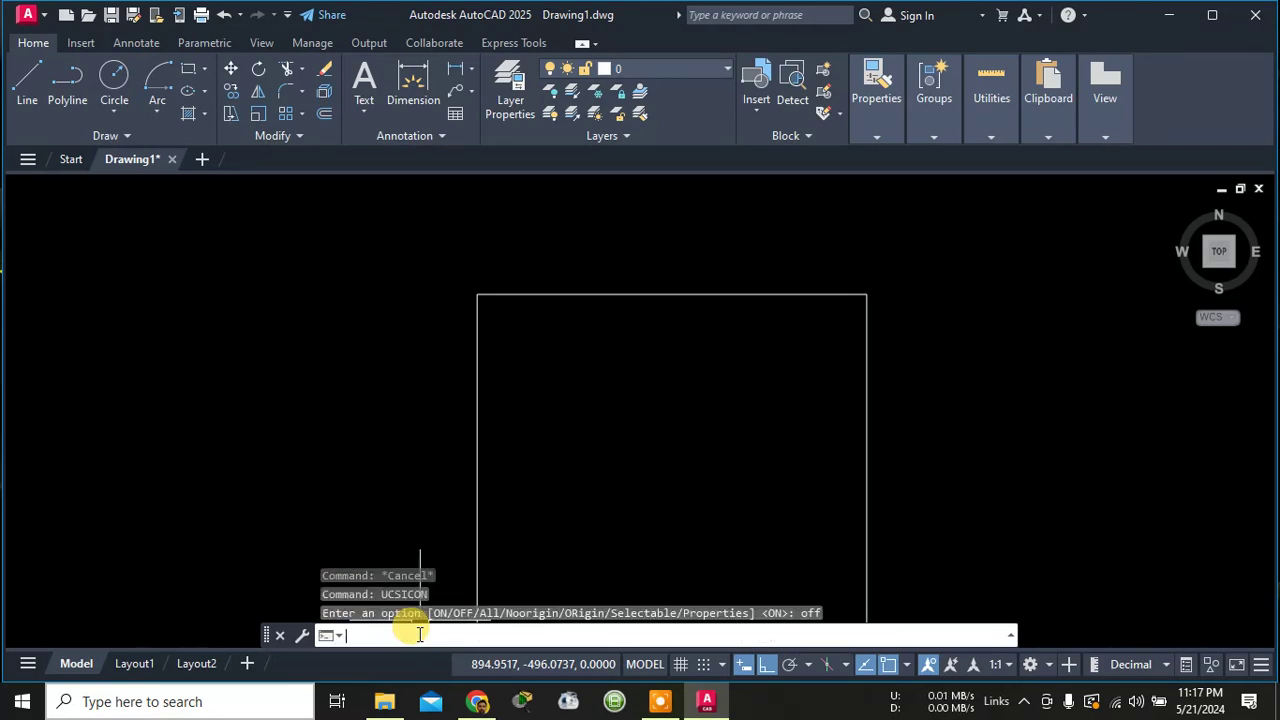
key(Escape)
Offset the square's upper edge 25 units towards the inside of the square.
scroll(600, 512, down, 2)
middle_drag(600, 512, 529, 403)
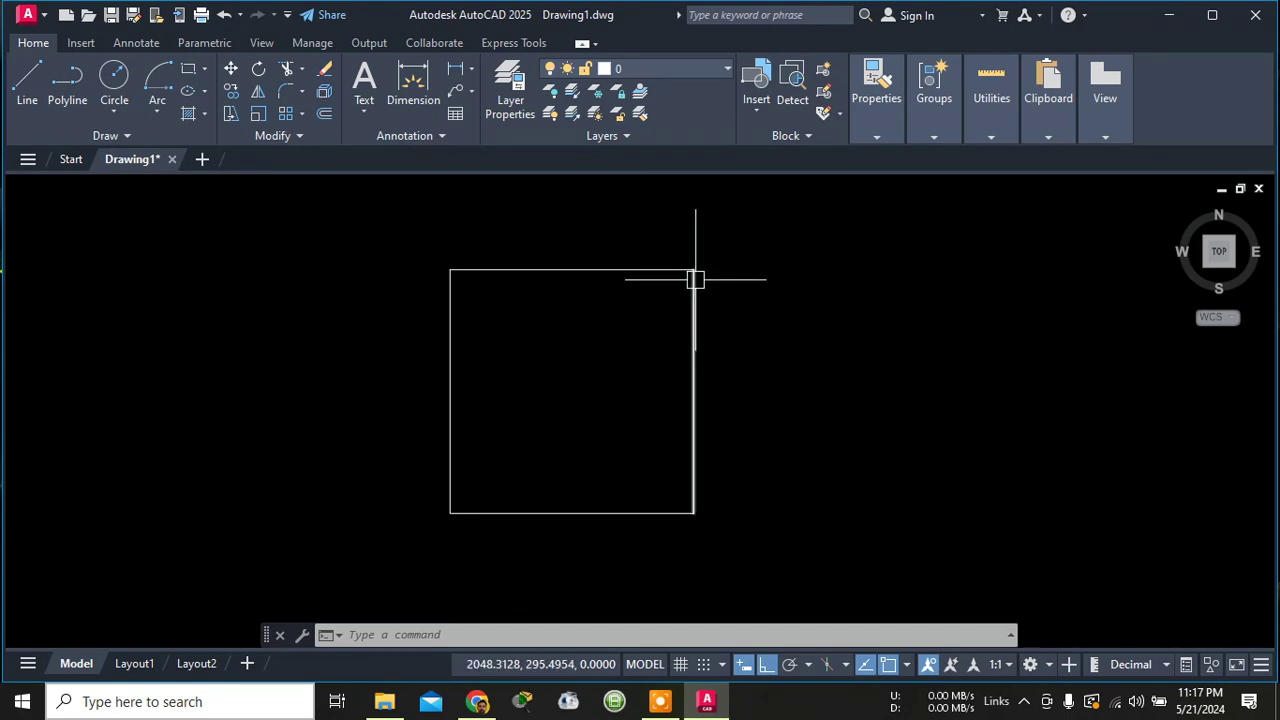
key(Escape)
key(Escape)
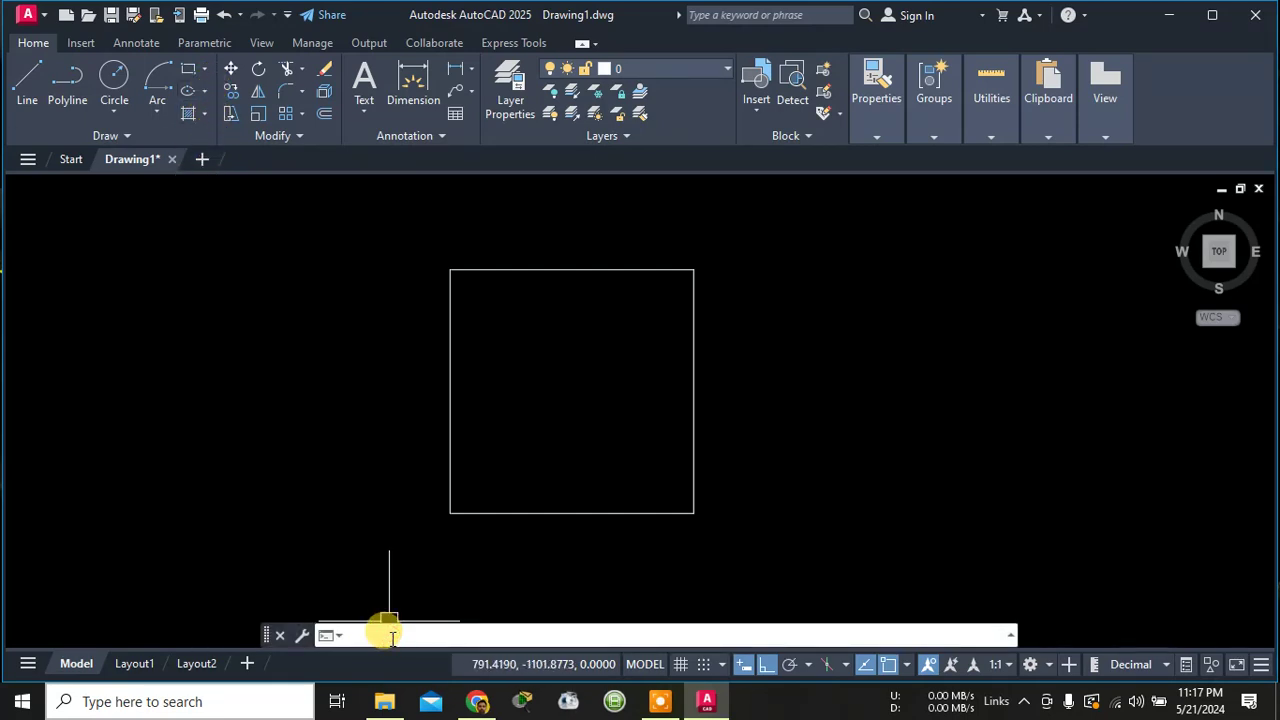
text(ffs)
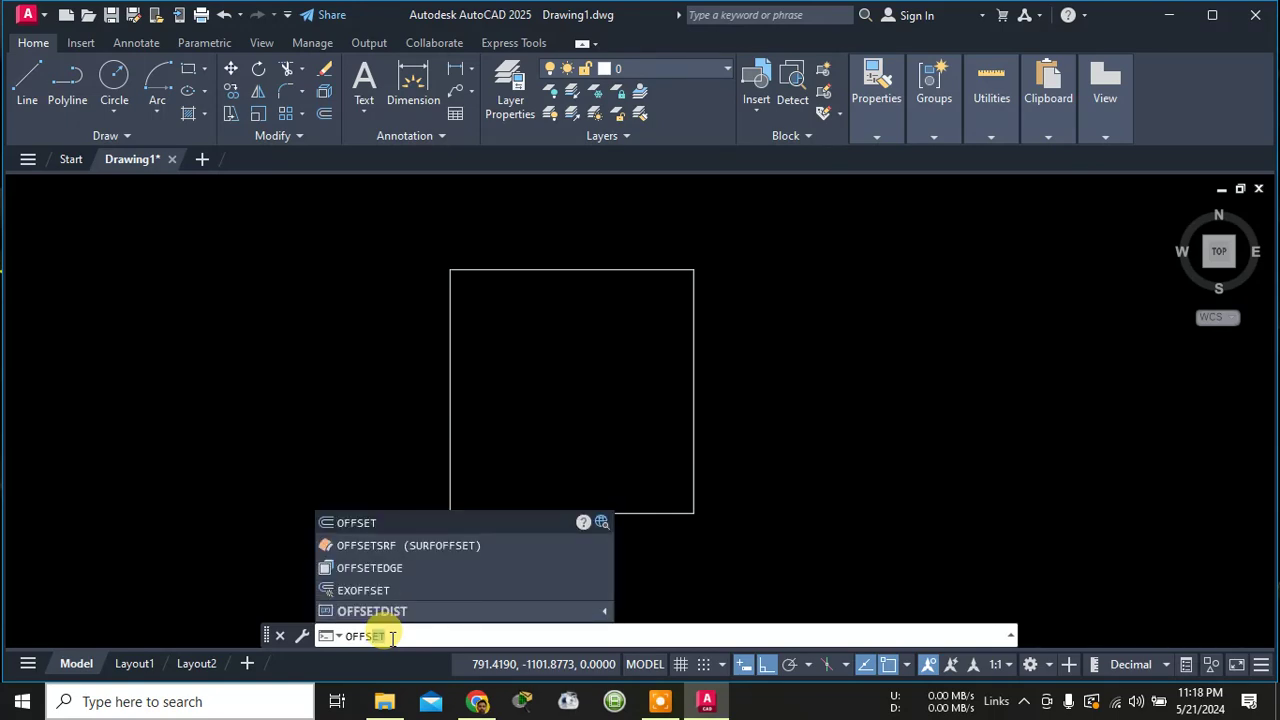
key(Return)
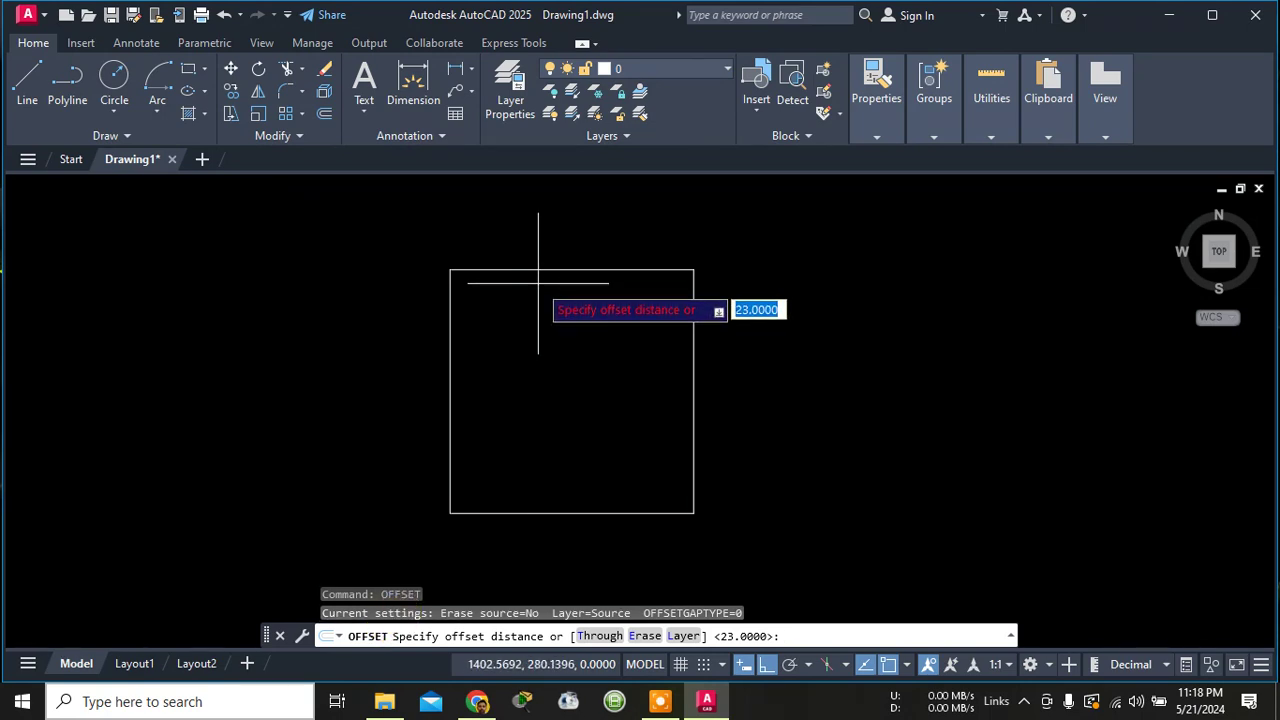
click(790, 630)
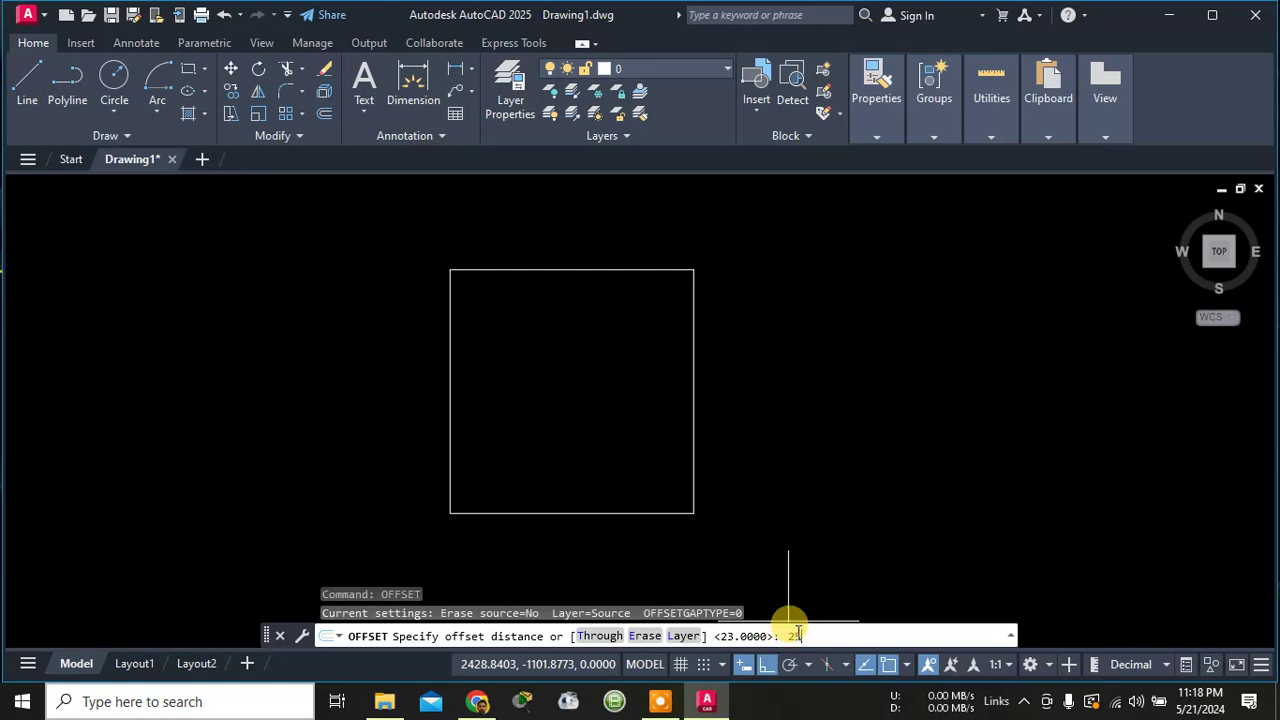
key(Return)
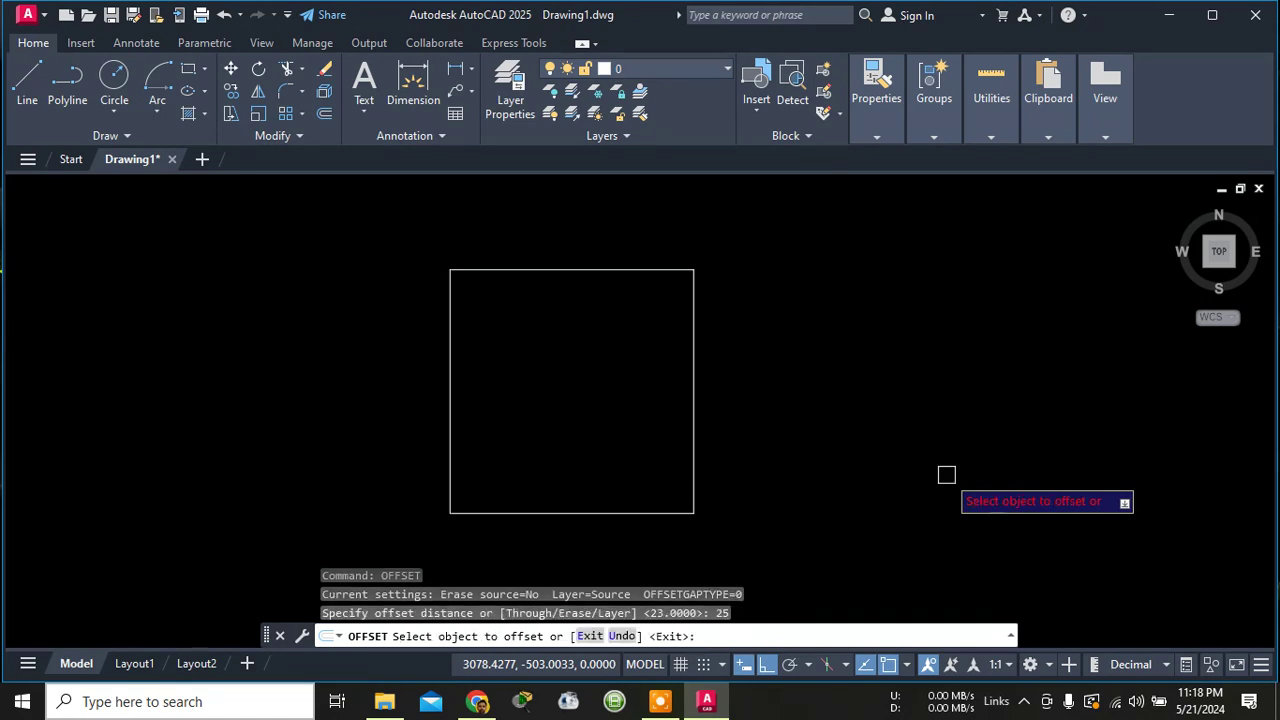
click(589, 272)
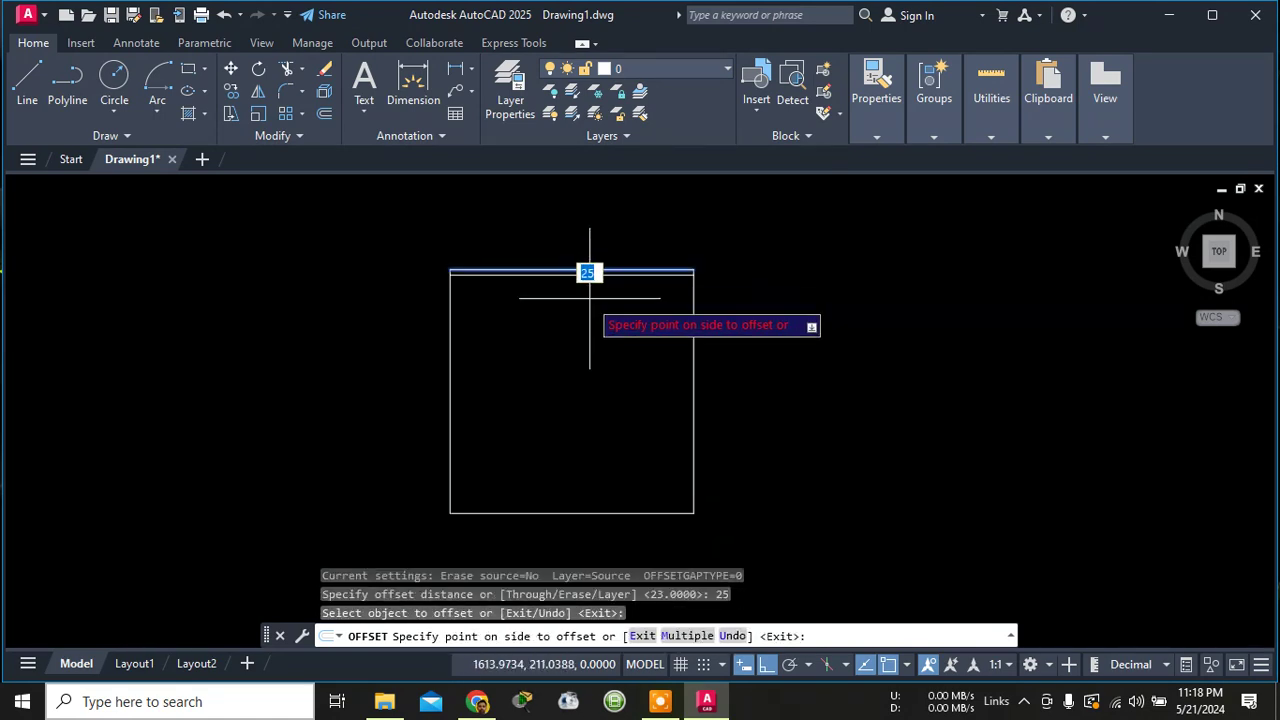
scroll(591, 268, up, 4)
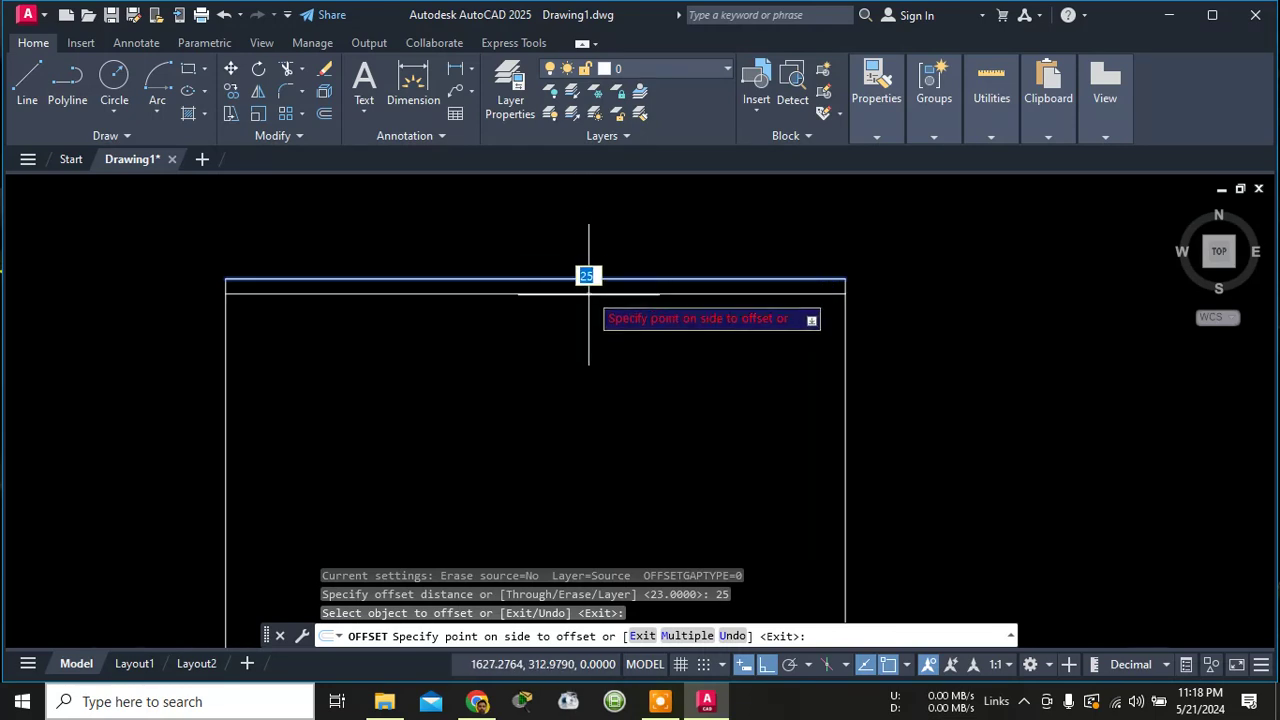
click(602, 385)
Offset the square's right, lower and left edges inward by the same 25-unit distance.
scroll(666, 394, down, 4)
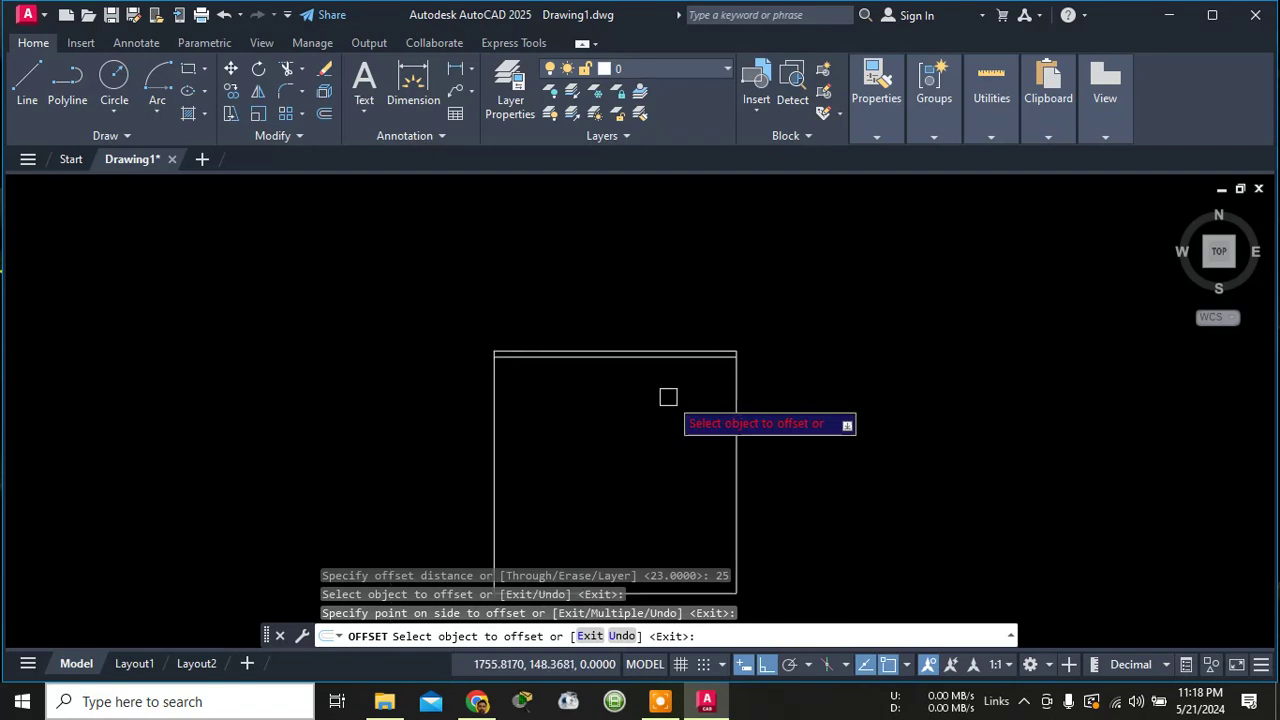
click(738, 428)
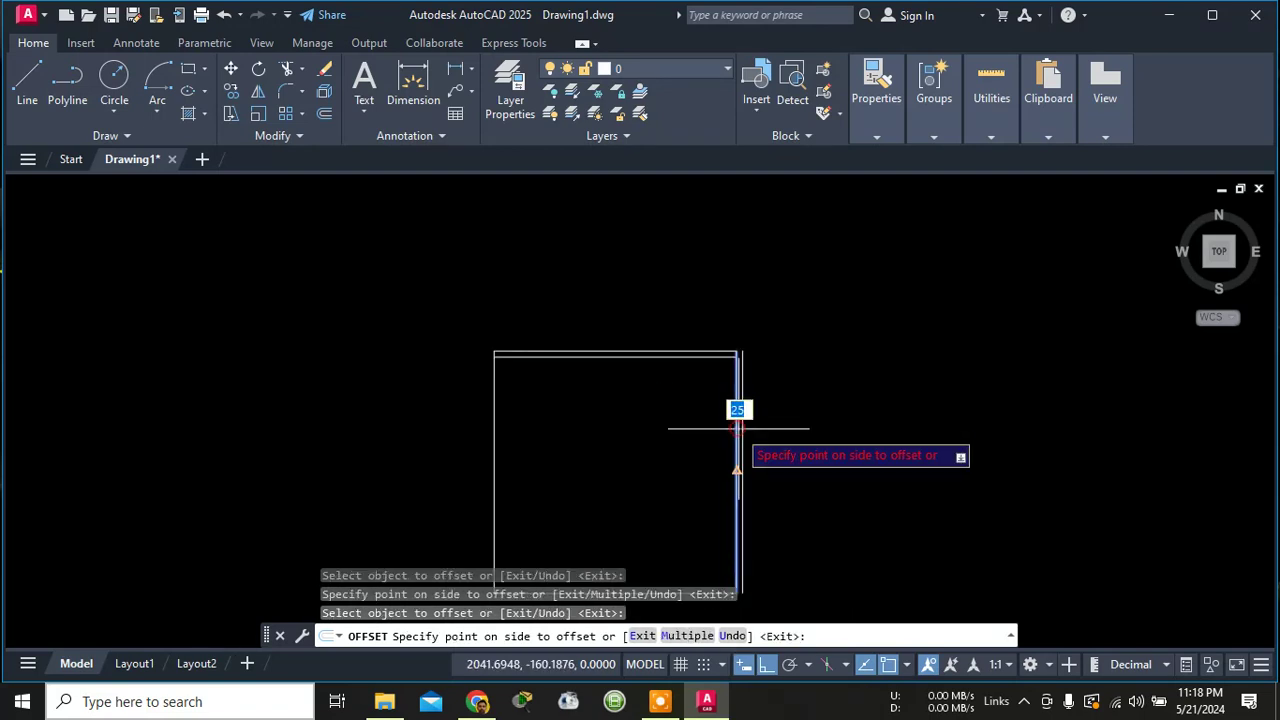
click(681, 430)
middle_drag(657, 451, 611, 306)
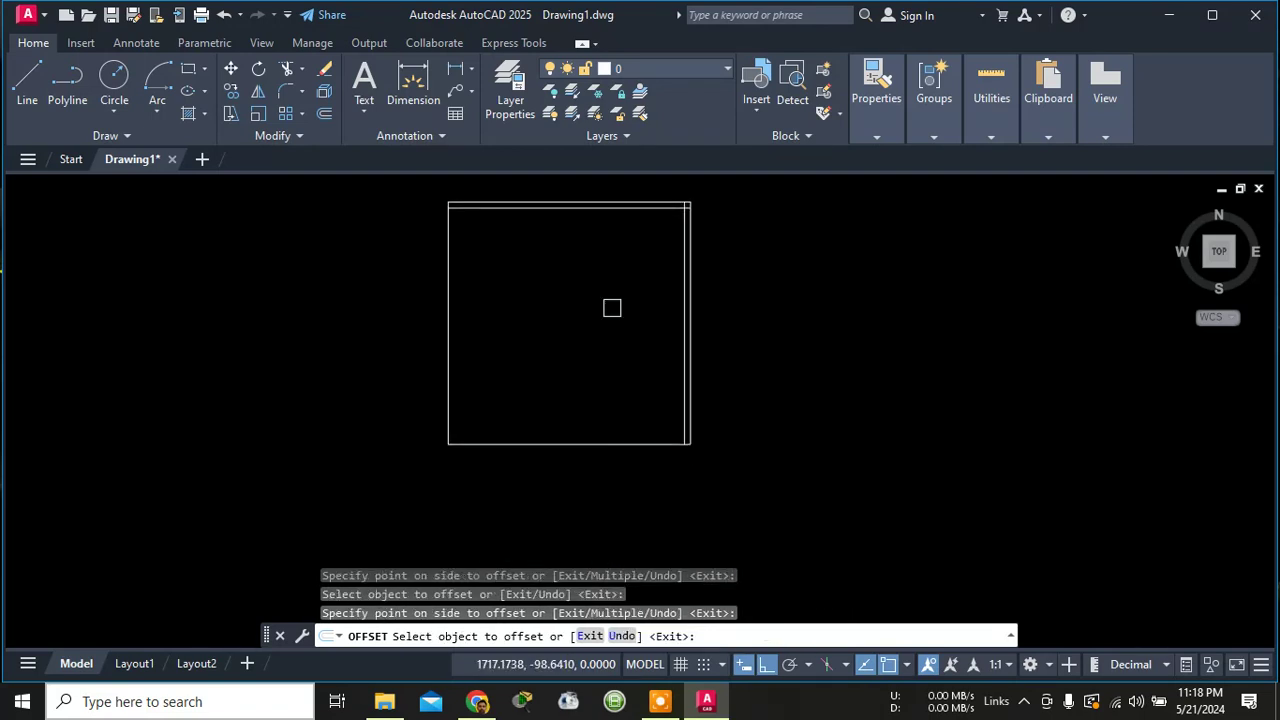
click(584, 445)
click(578, 410)
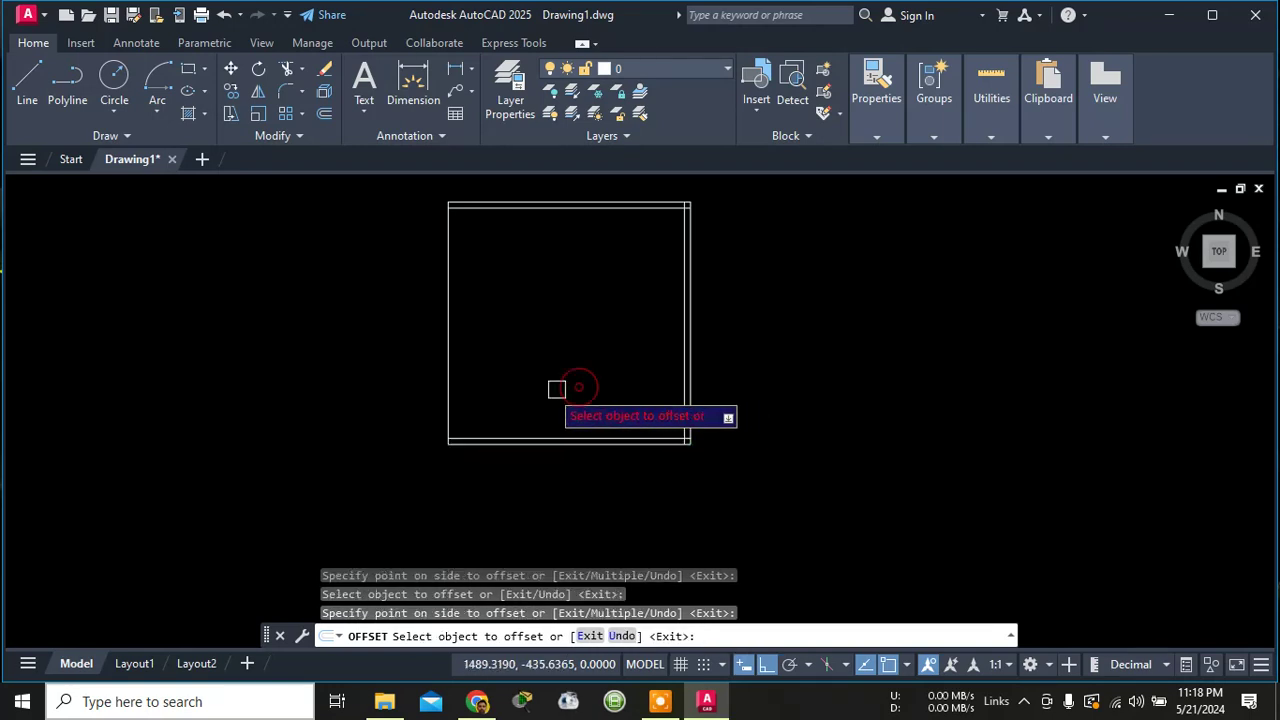
click(449, 365)
click(514, 366)
Measure the gap between the square's upper edge and its offset line with Quick measure.
scroll(500, 235, up, 9)
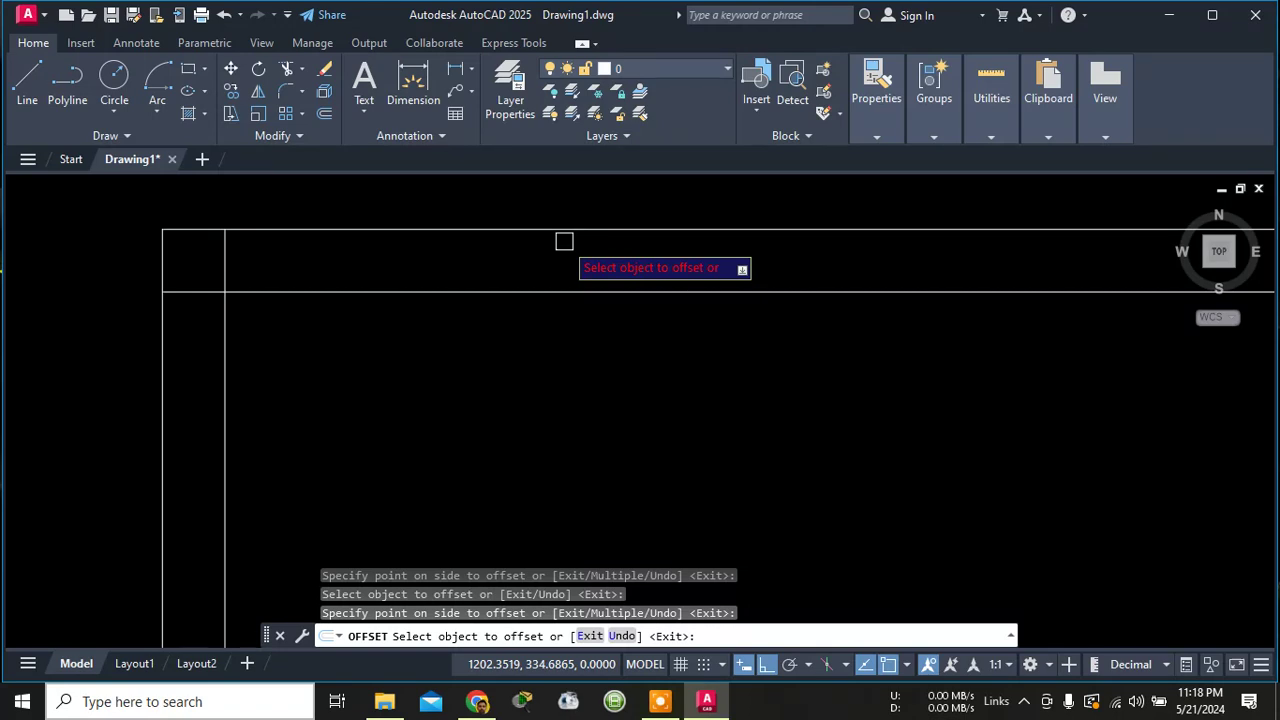
click(990, 137)
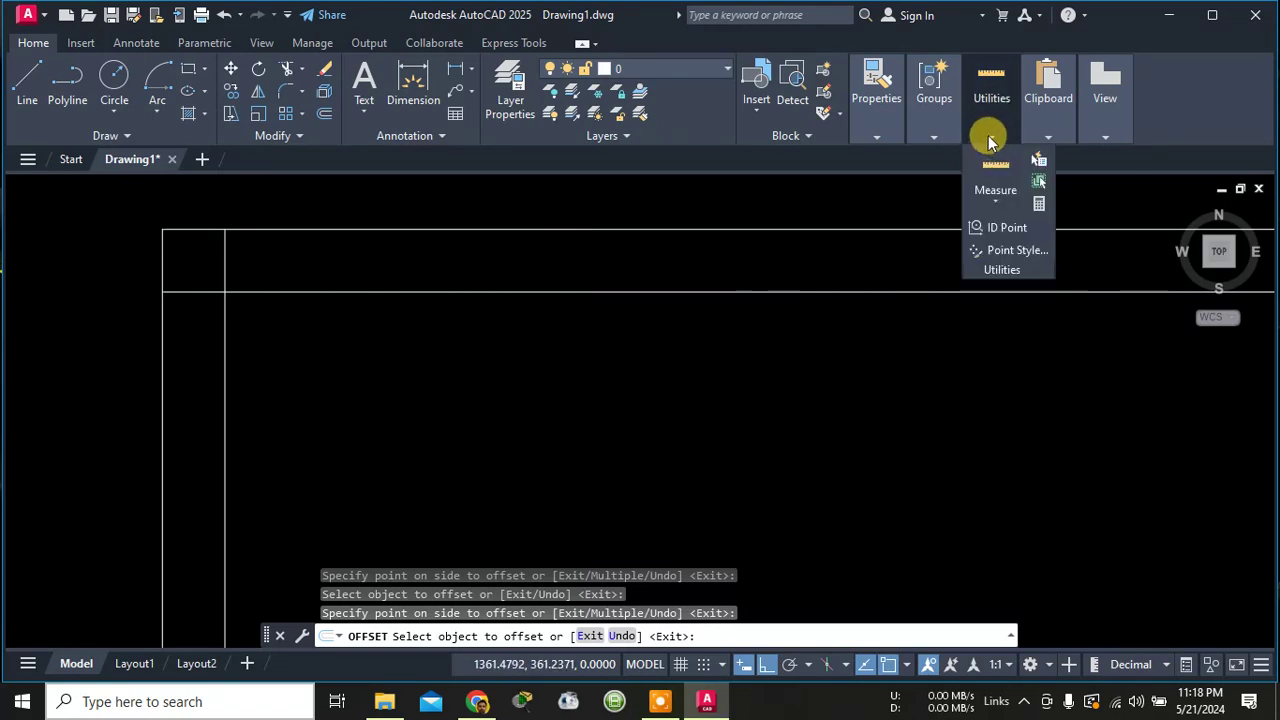
click(996, 200)
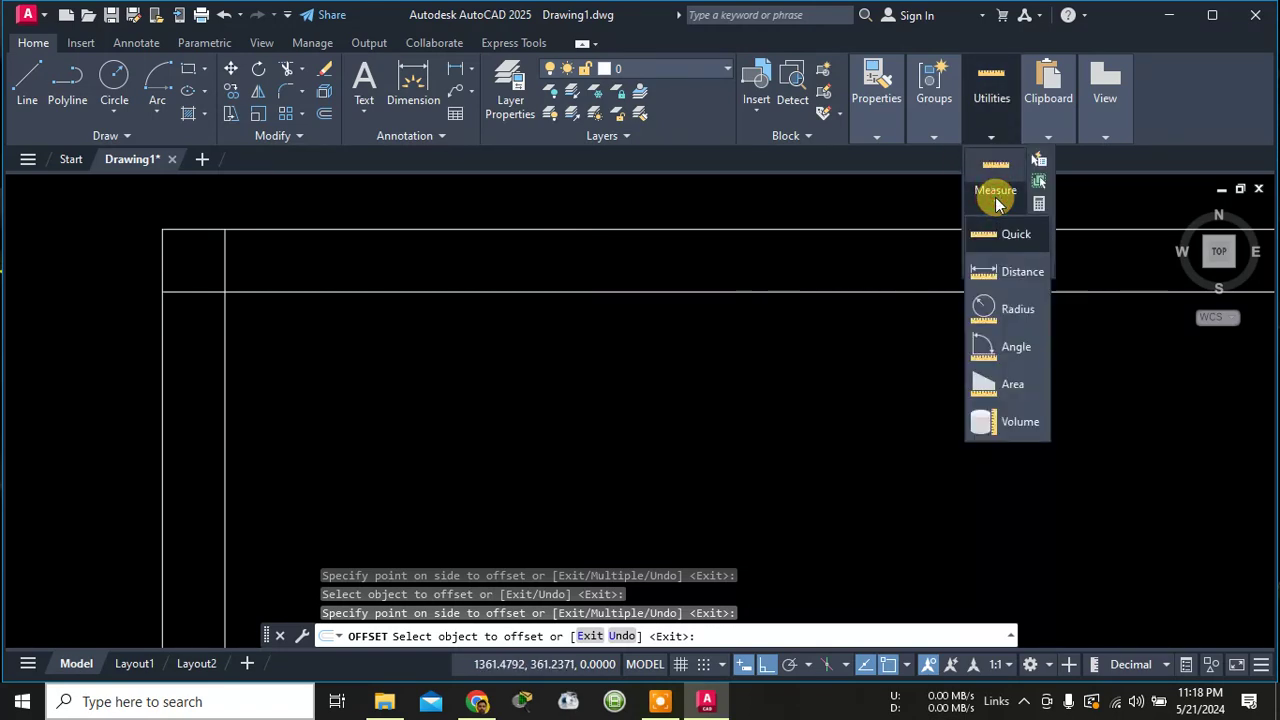
click(1006, 237)
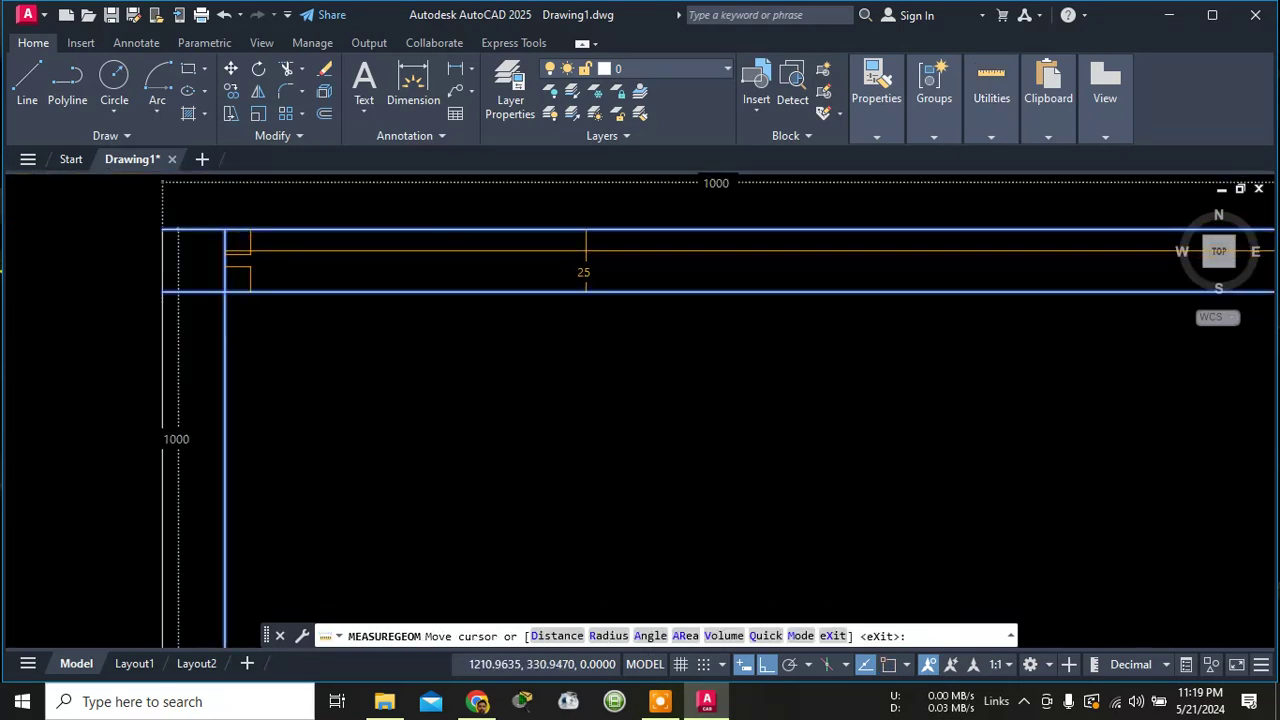
scroll(587, 262, down, 4)
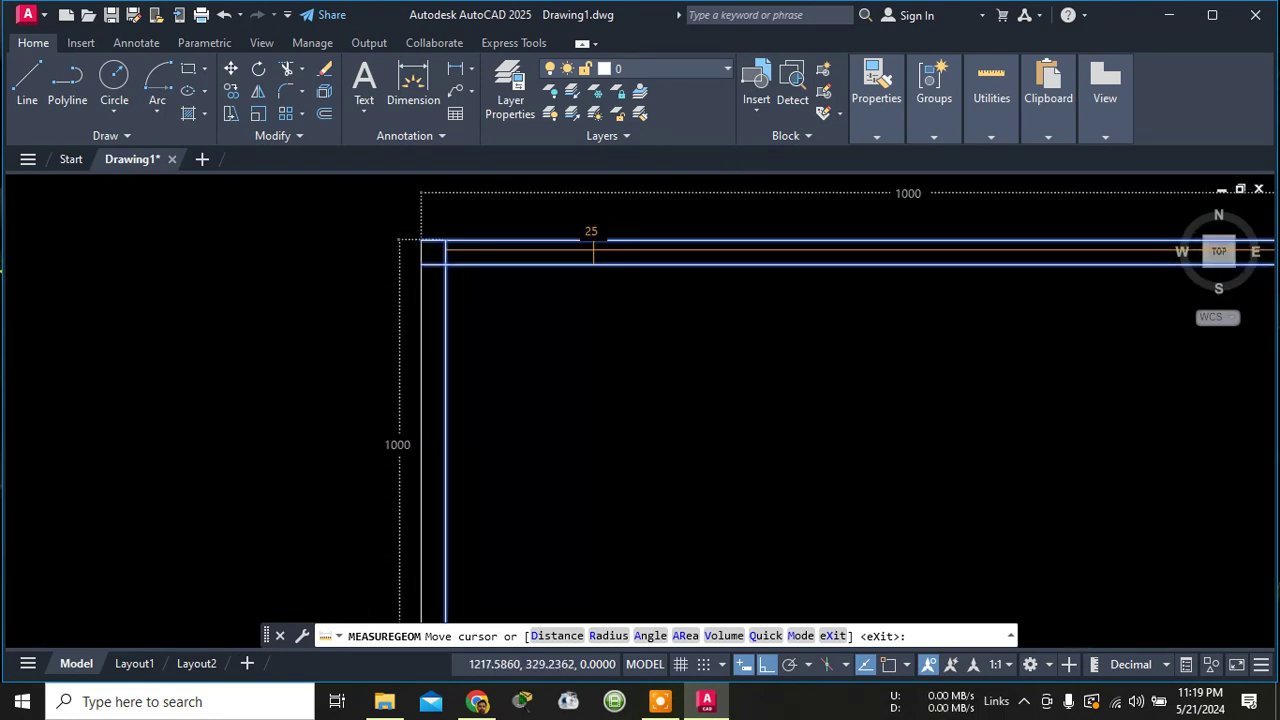
Measure the clear width between the square's left and right offset lines with Quick measure.
middle_drag(591, 251, 327, 259)
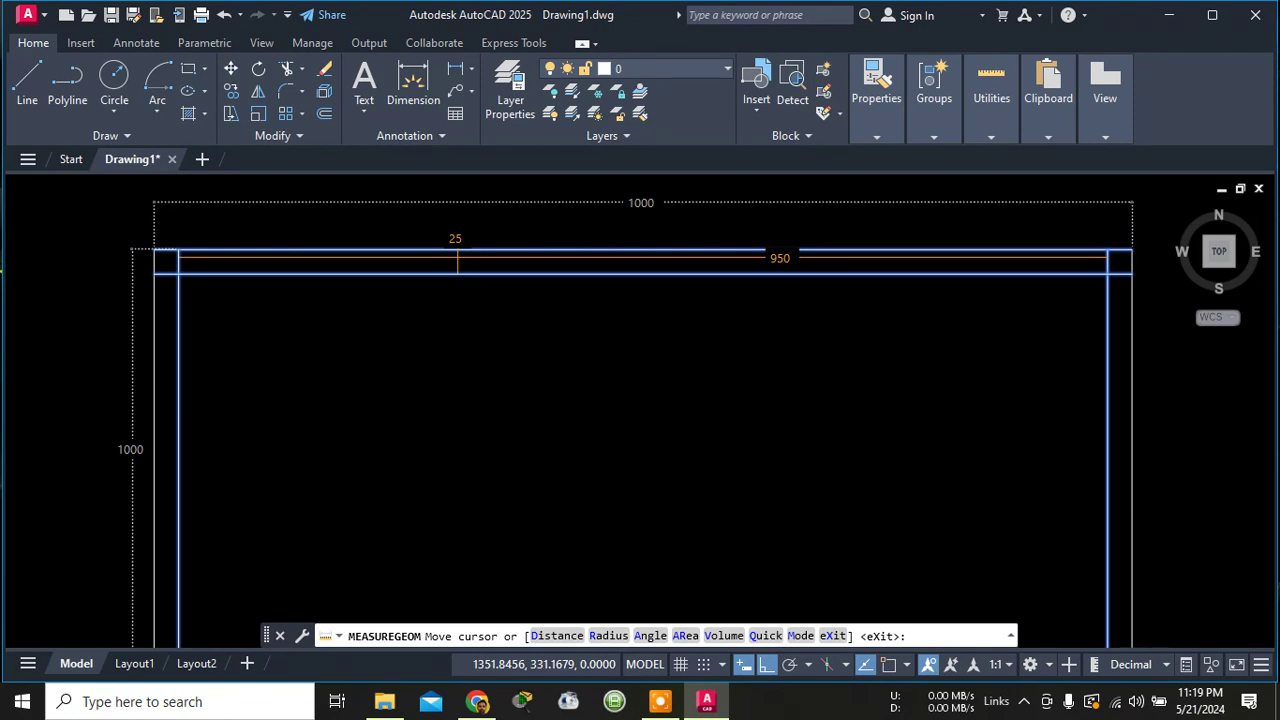
key(Escape)
Examine the crossing offset line ends at the square's lower-right and lower-left corners.
scroll(1020, 406, down, 4)
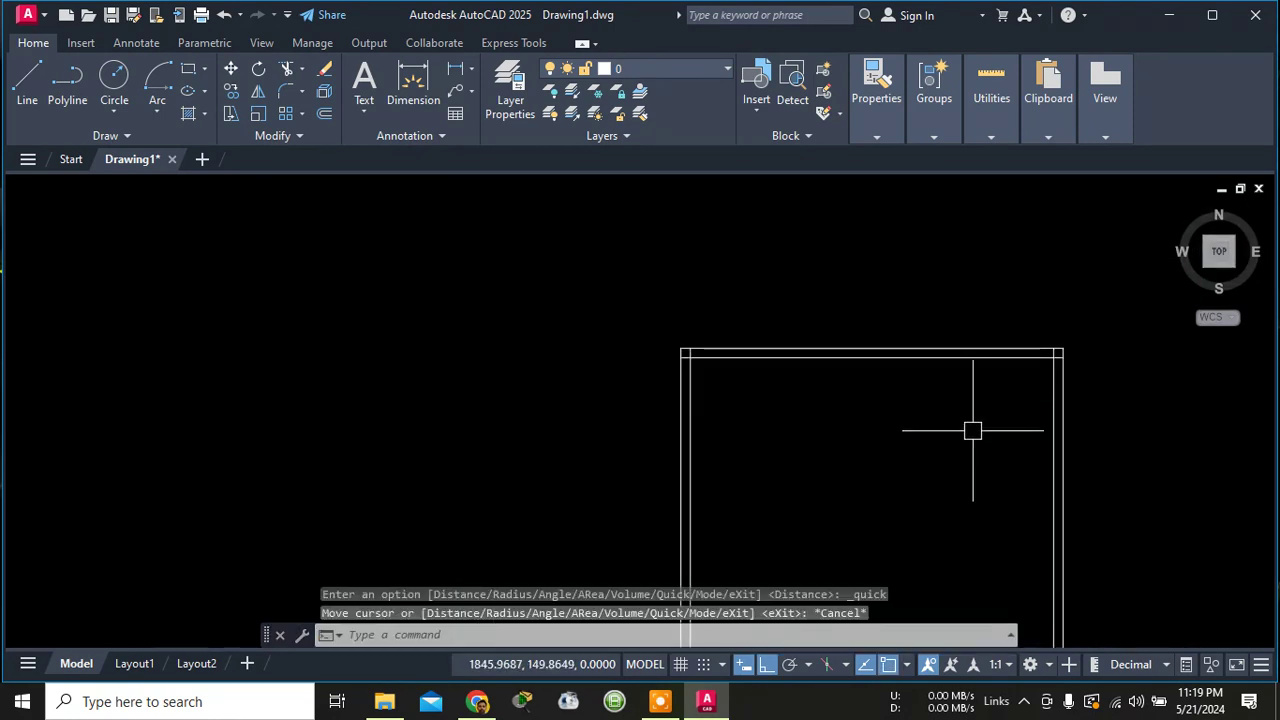
mouse_move(973, 431)
middle_down()
mouse_move(743, 314)
mouse_move(563, 263)
middle_up()
scroll(638, 495, up, 3)
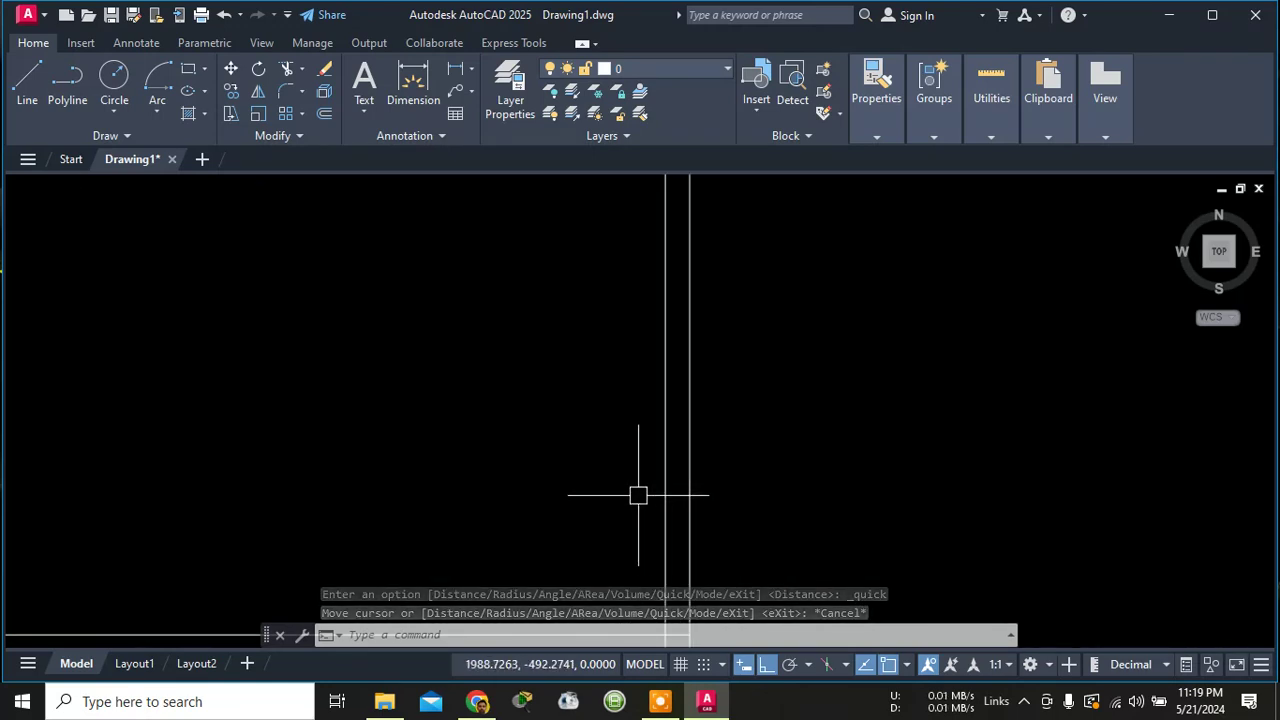
scroll(638, 495, up, 2)
middle_drag(638, 495, 595, 211)
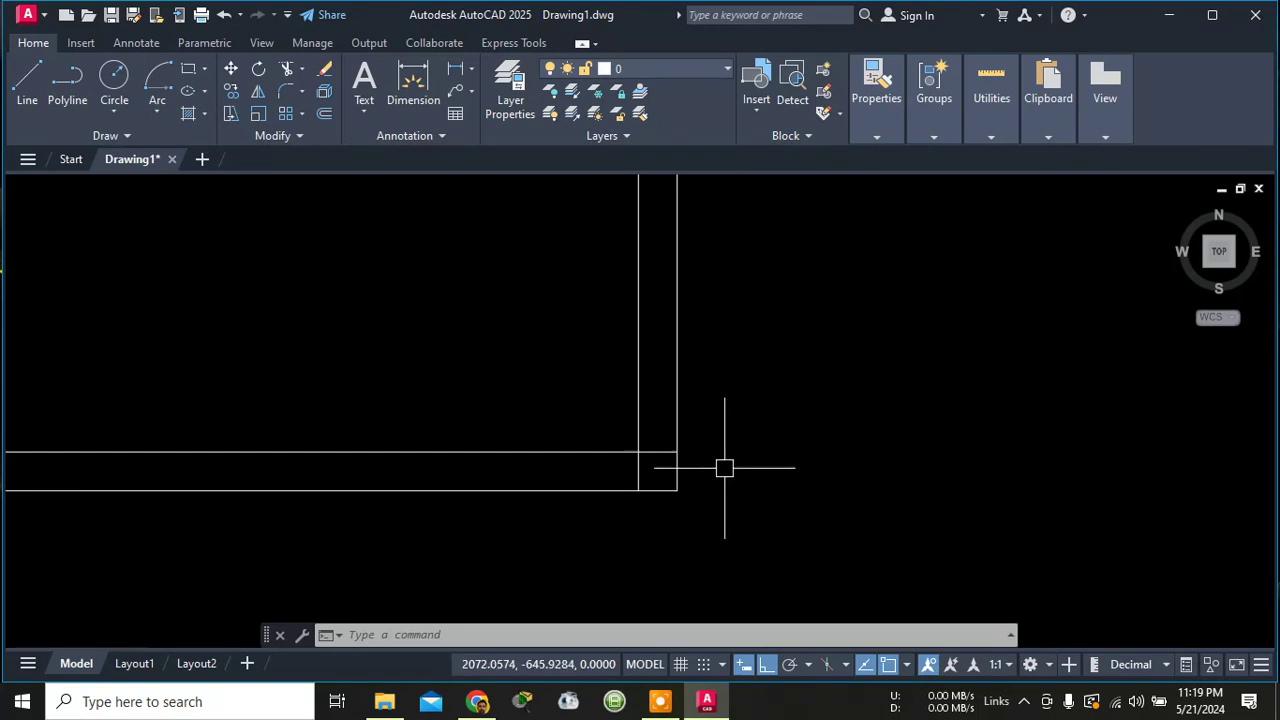
scroll(717, 459, down, 4)
scroll(653, 485, up, 4)
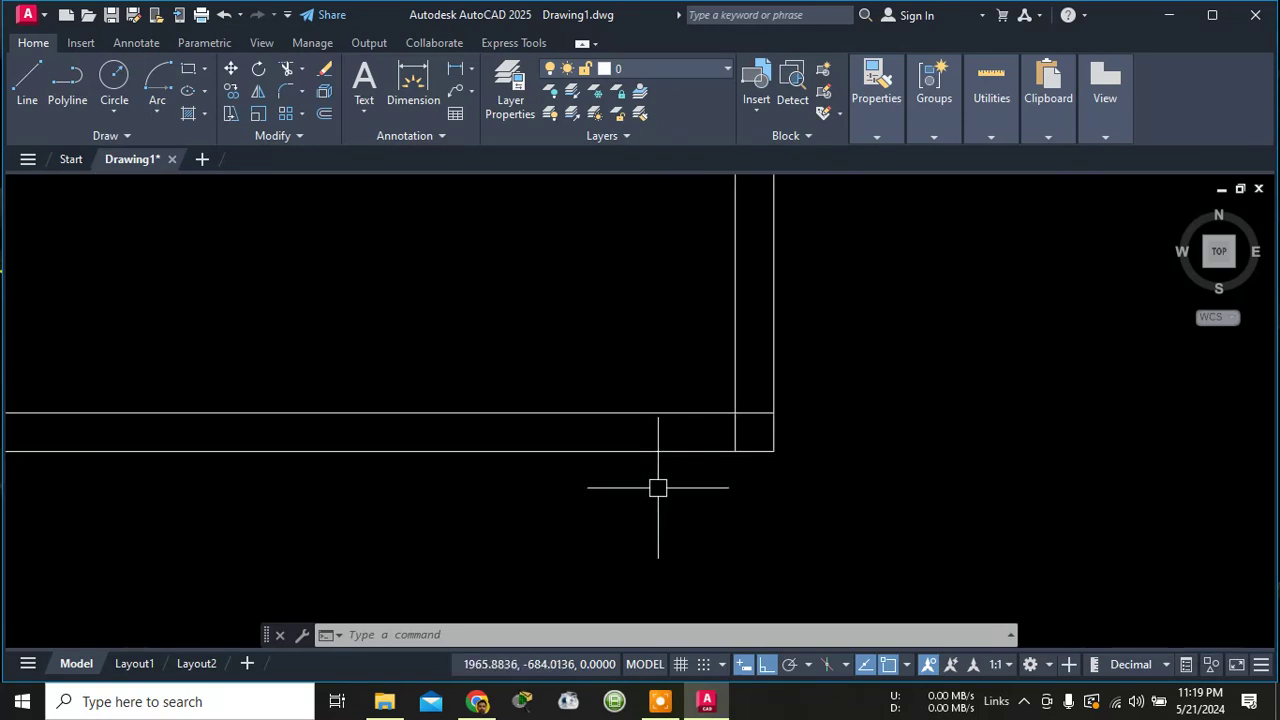
scroll(877, 352, down, 4)
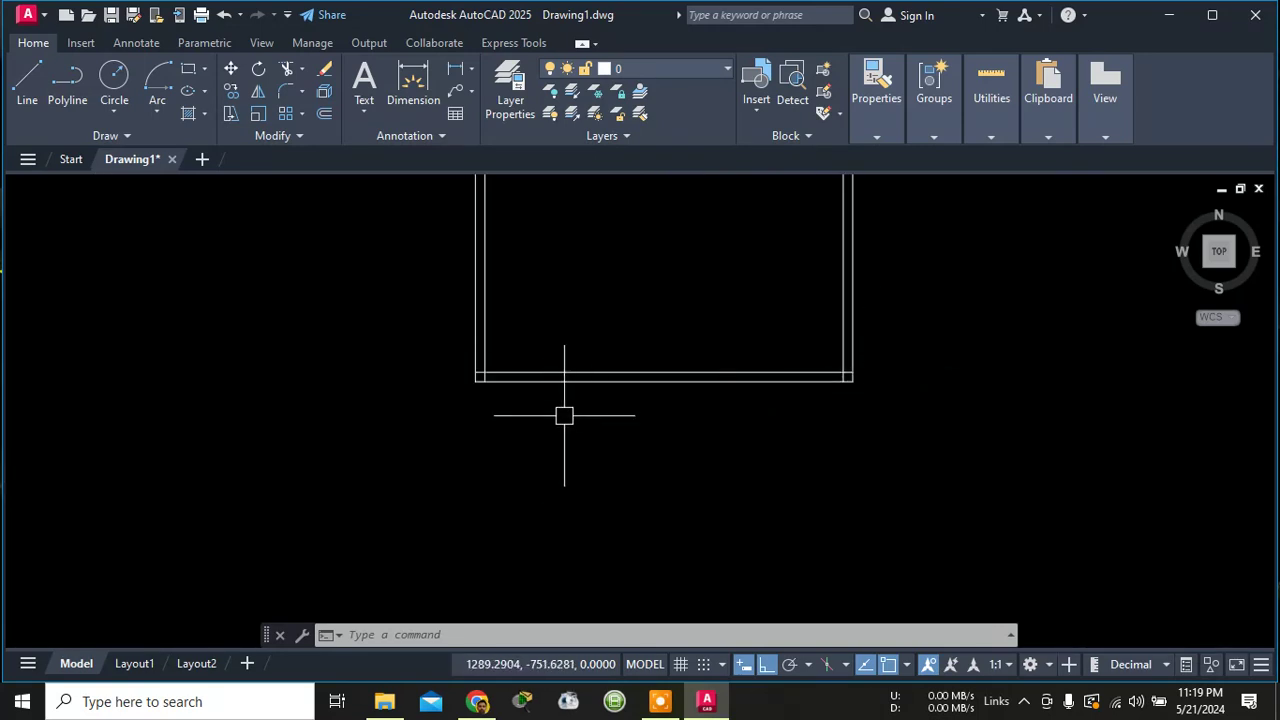
scroll(470, 400, up, 4)
scroll(500, 305, up, 4)
scroll(706, 320, down, 6)
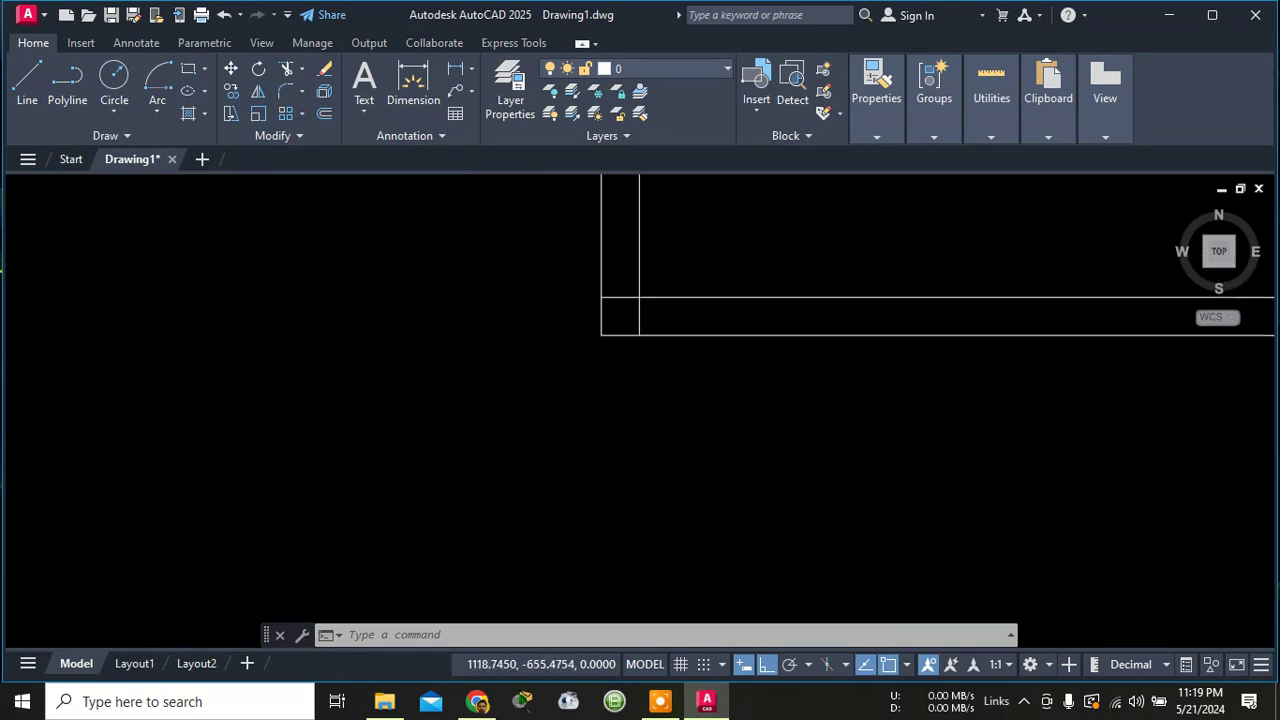
middle_drag(974, 295, 66, 376)
scroll(508, 314, up, 5)
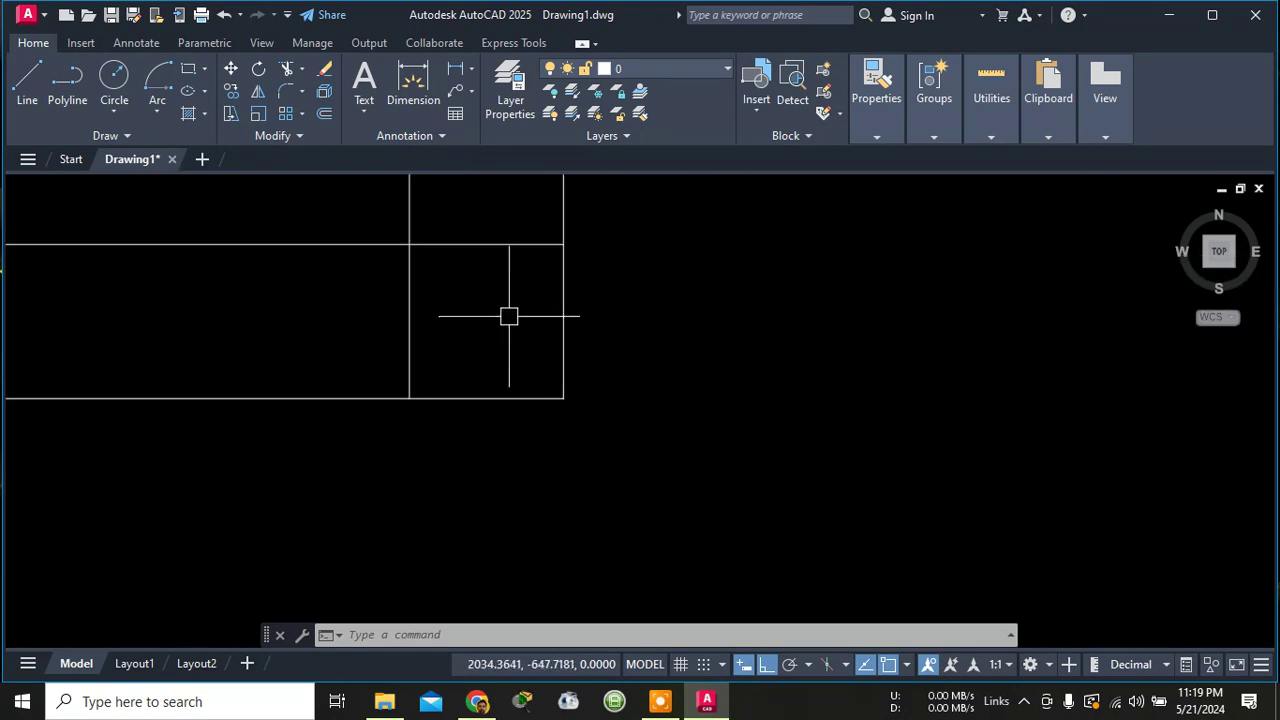
scroll(486, 300, down, 8)
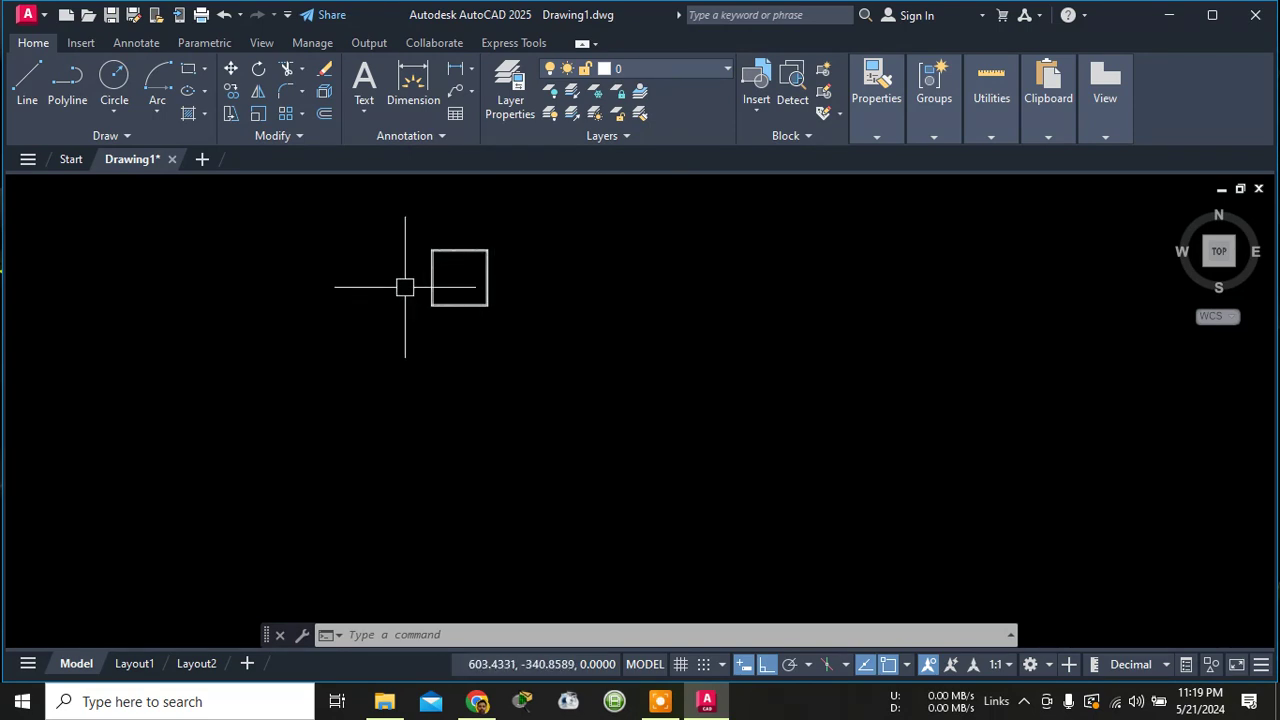
middle_drag(453, 284, 483, 361)
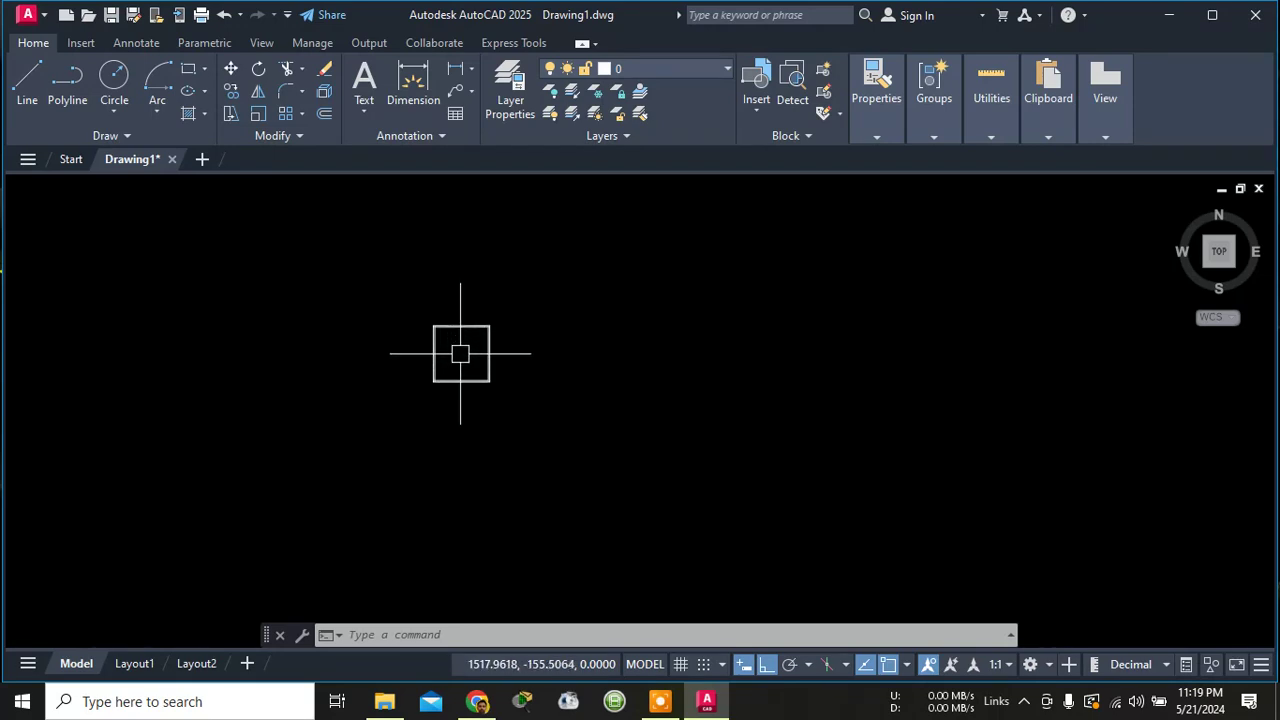
scroll(455, 352, up, 3)
scroll(460, 349, down, 2)
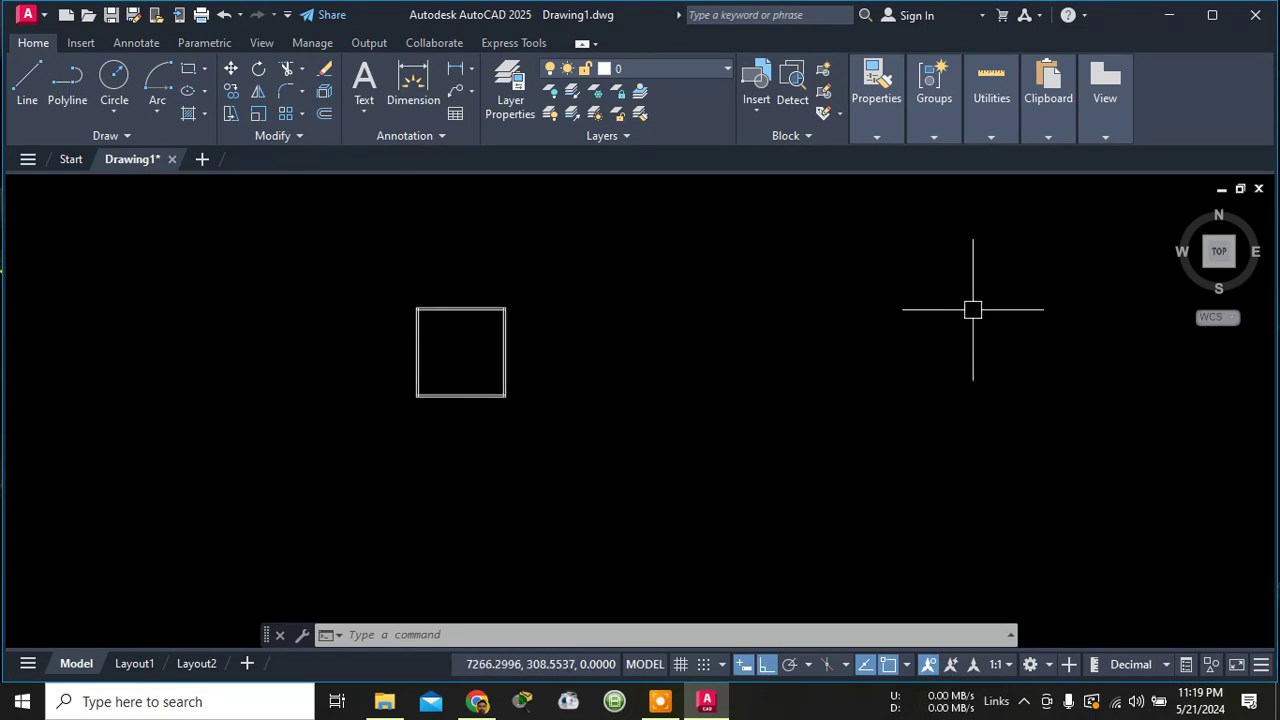
scroll(973, 310, up, 2)
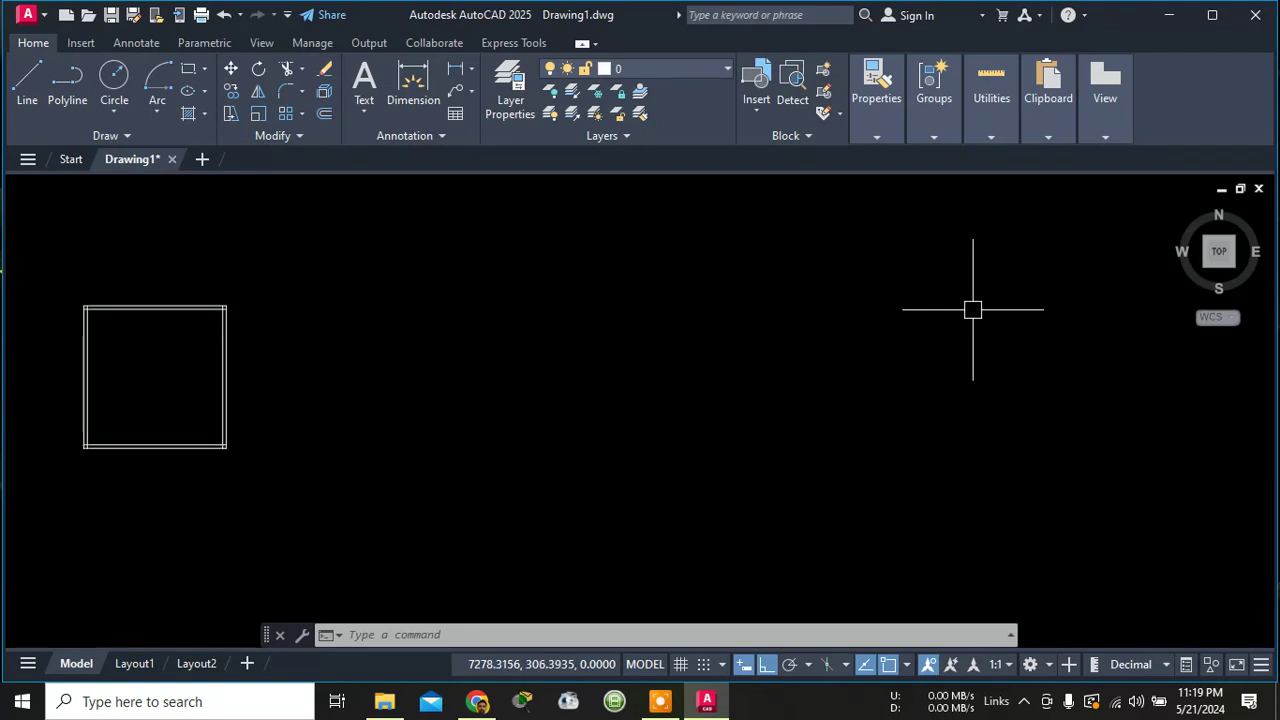
scroll(973, 310, down, 2)
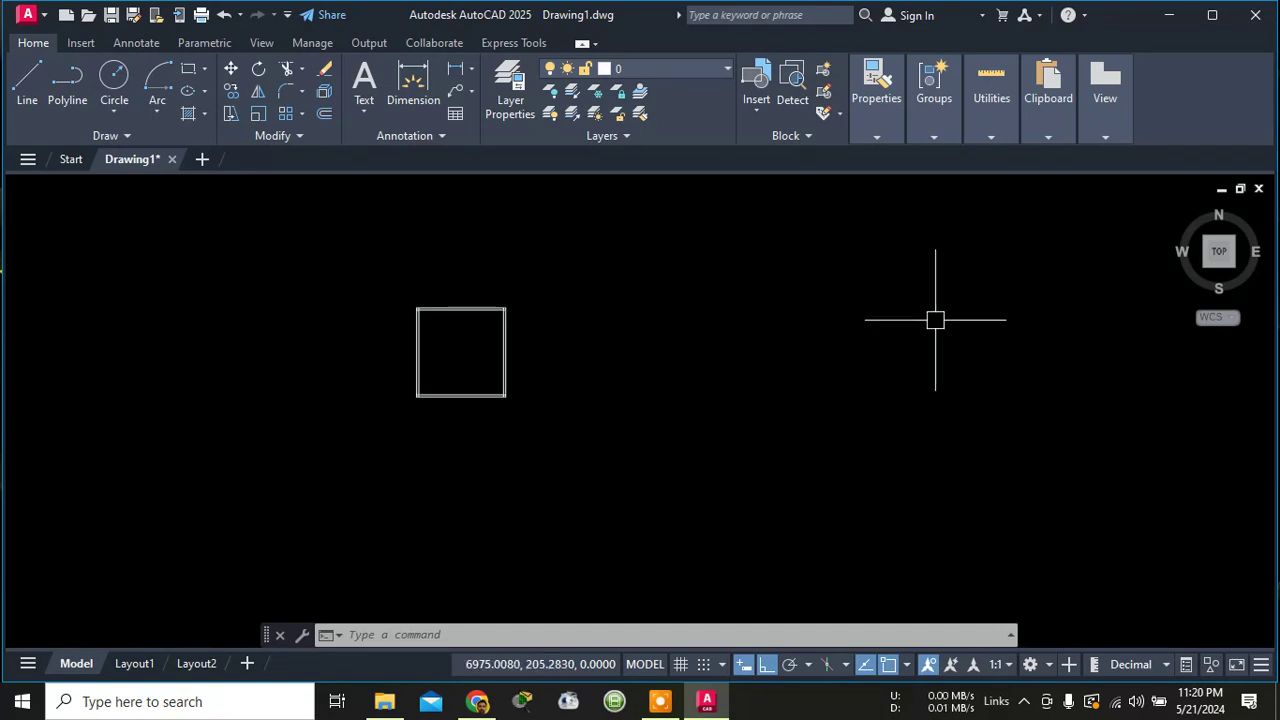
scroll(455, 351, up, 4)
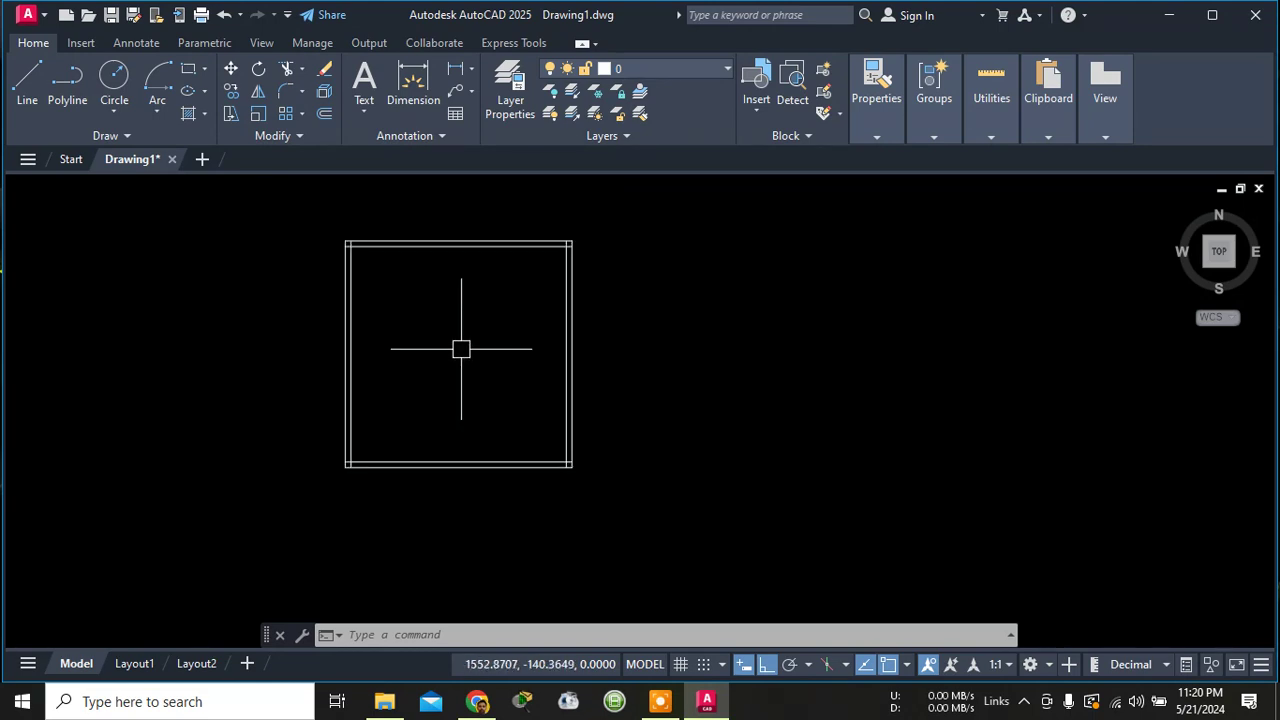
scroll(464, 346, up, 4)
scroll(464, 346, down, 4)
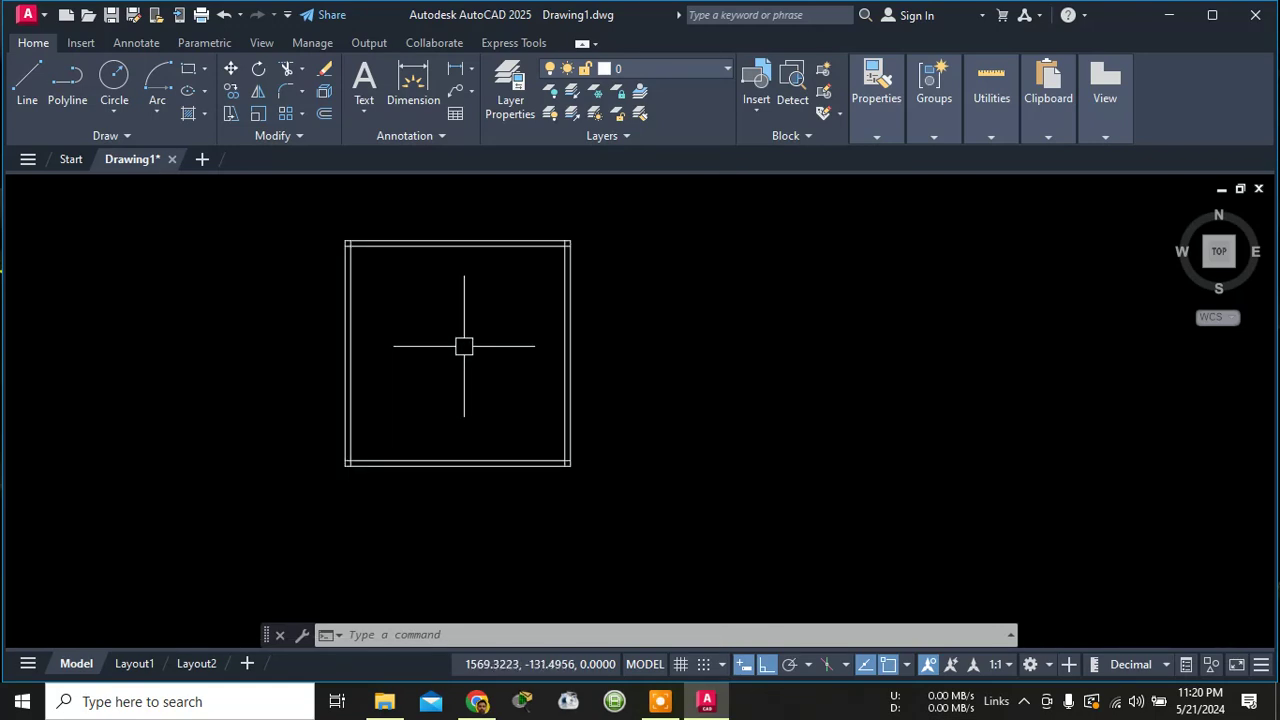
scroll(464, 346, down, 2)
scroll(464, 346, up, 2)
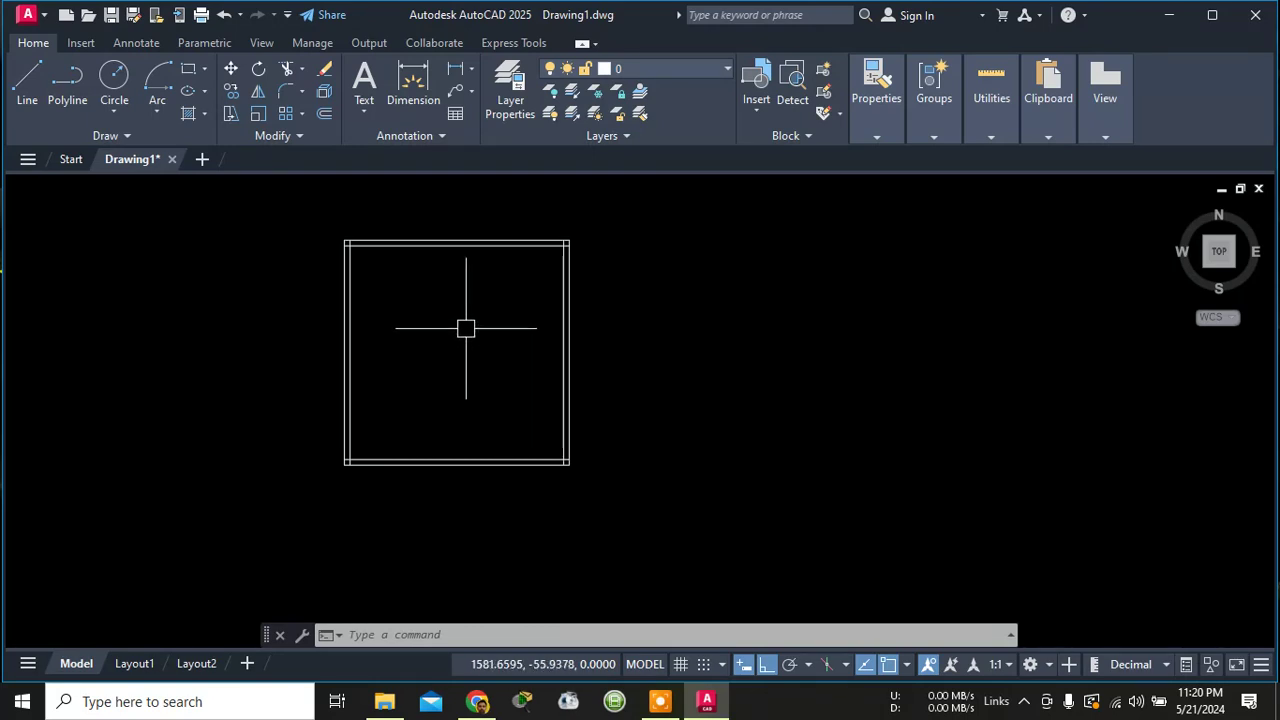
scroll(466, 328, down, 2)
scroll(520, 411, up, 5)
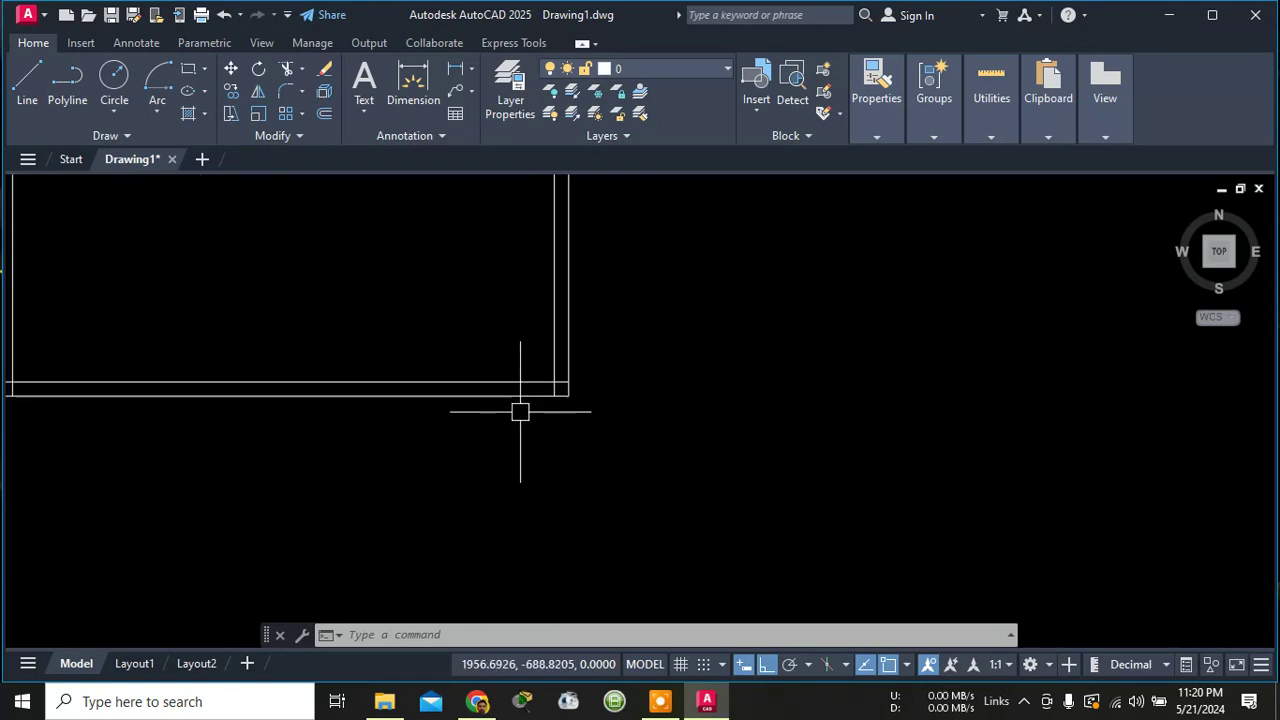
scroll(533, 358, down, 5)
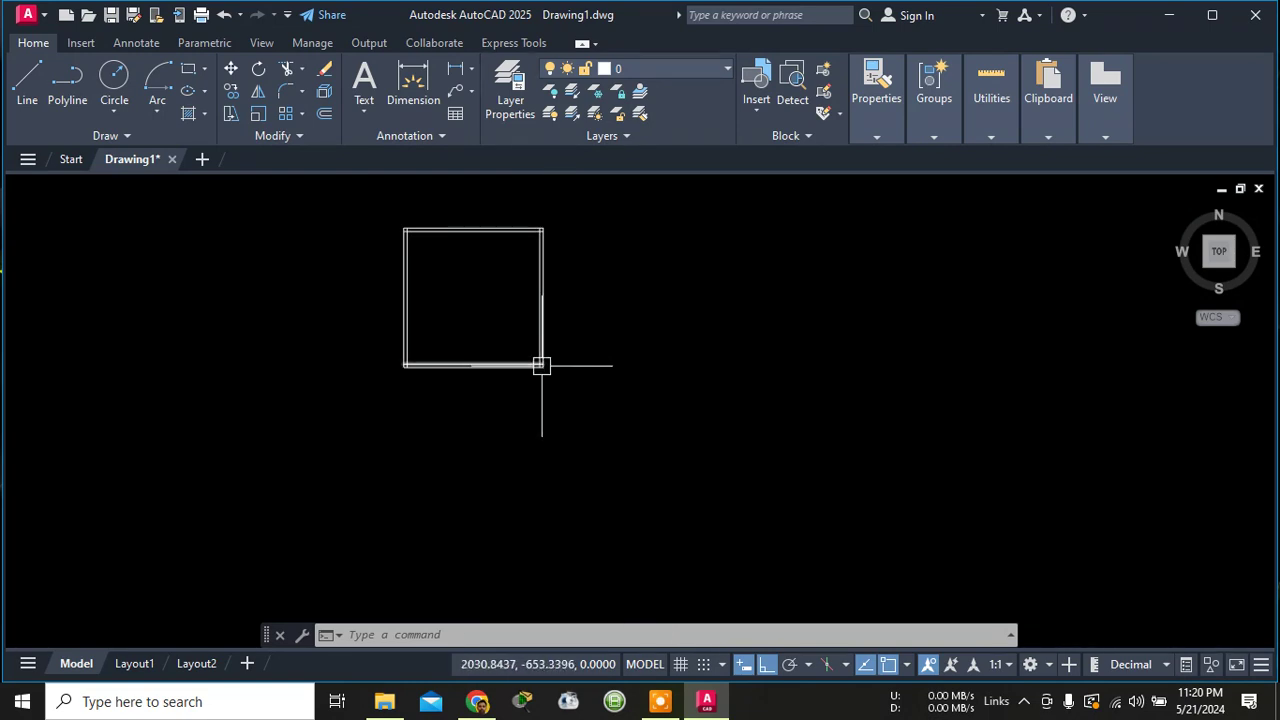
Trim both offset line ends that extend past their intersection at the square's lower-right corner.
scroll(540, 365, up, 8)
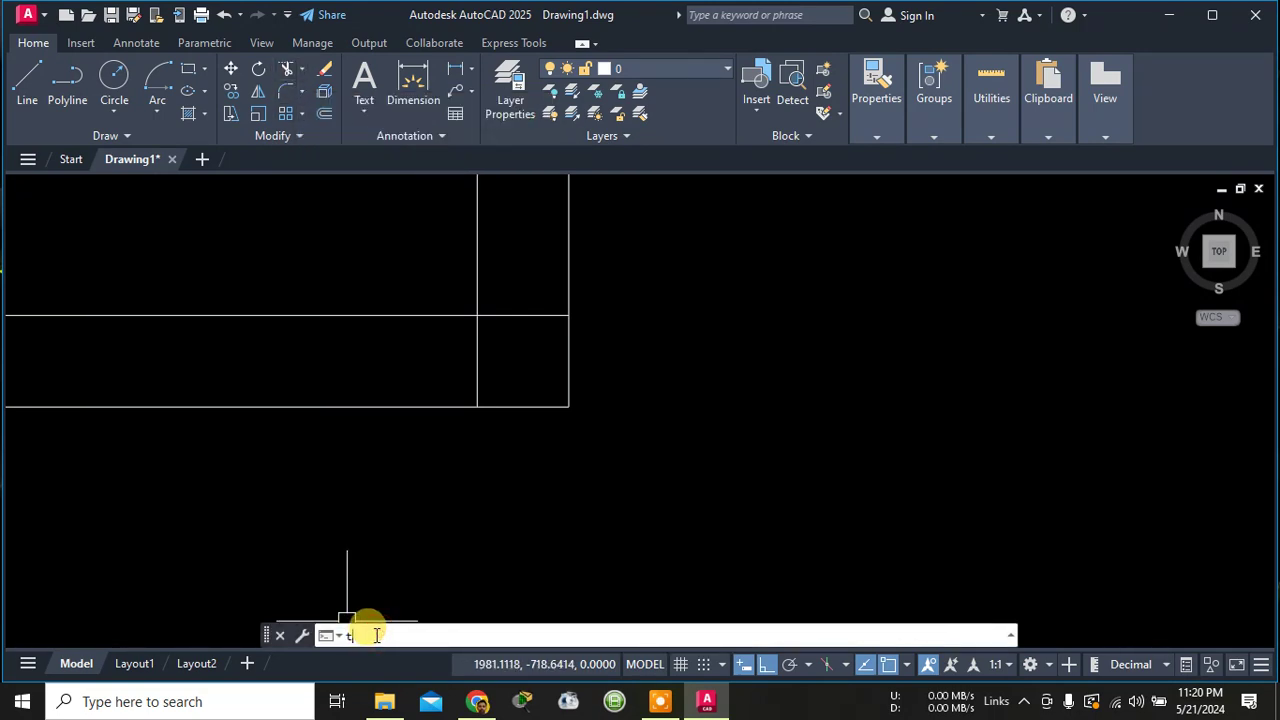
key(Return)
key(Return)
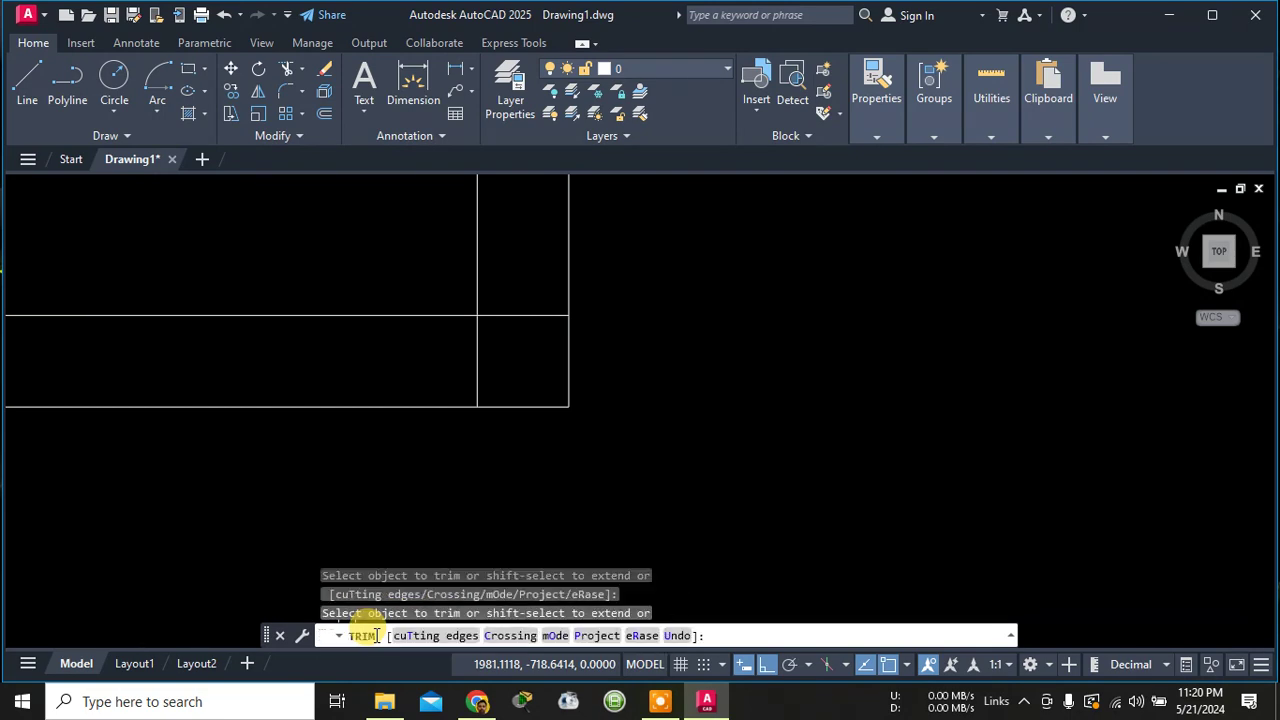
click(523, 316)
click(477, 335)
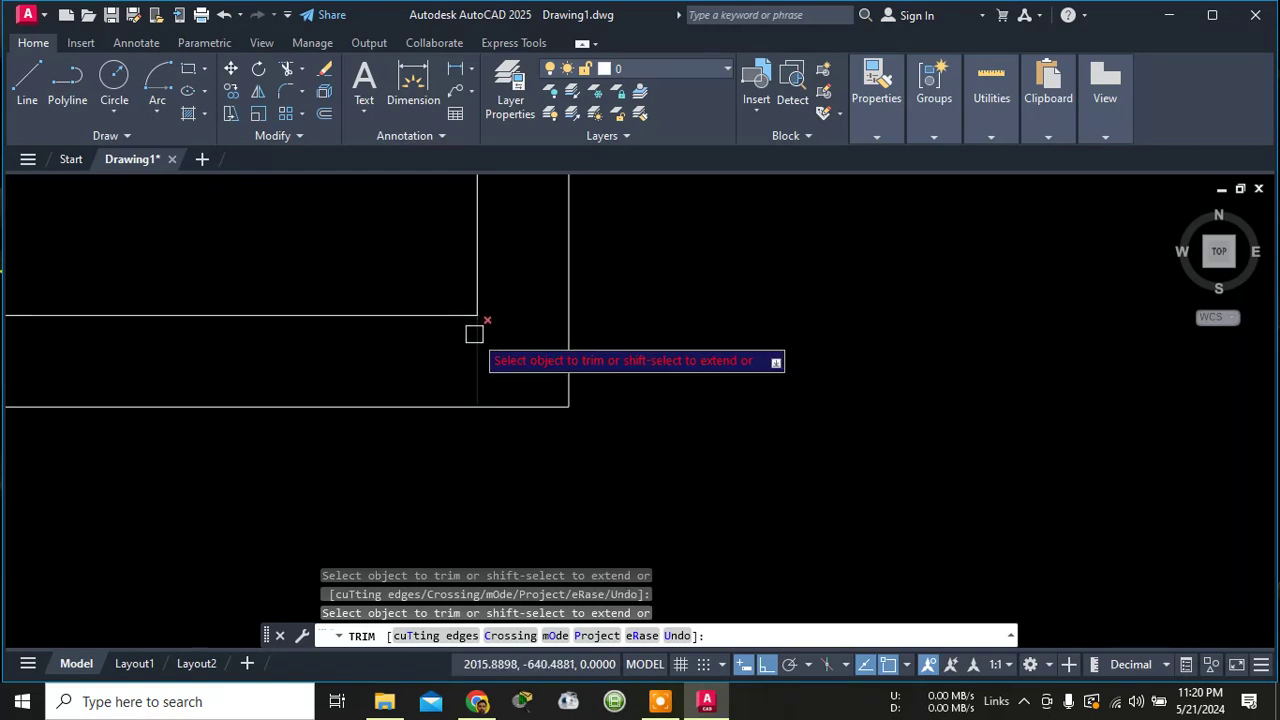
Trim the overhanging ends of the two offset lines at the square's lower-left corner.
scroll(478, 328, down, 4)
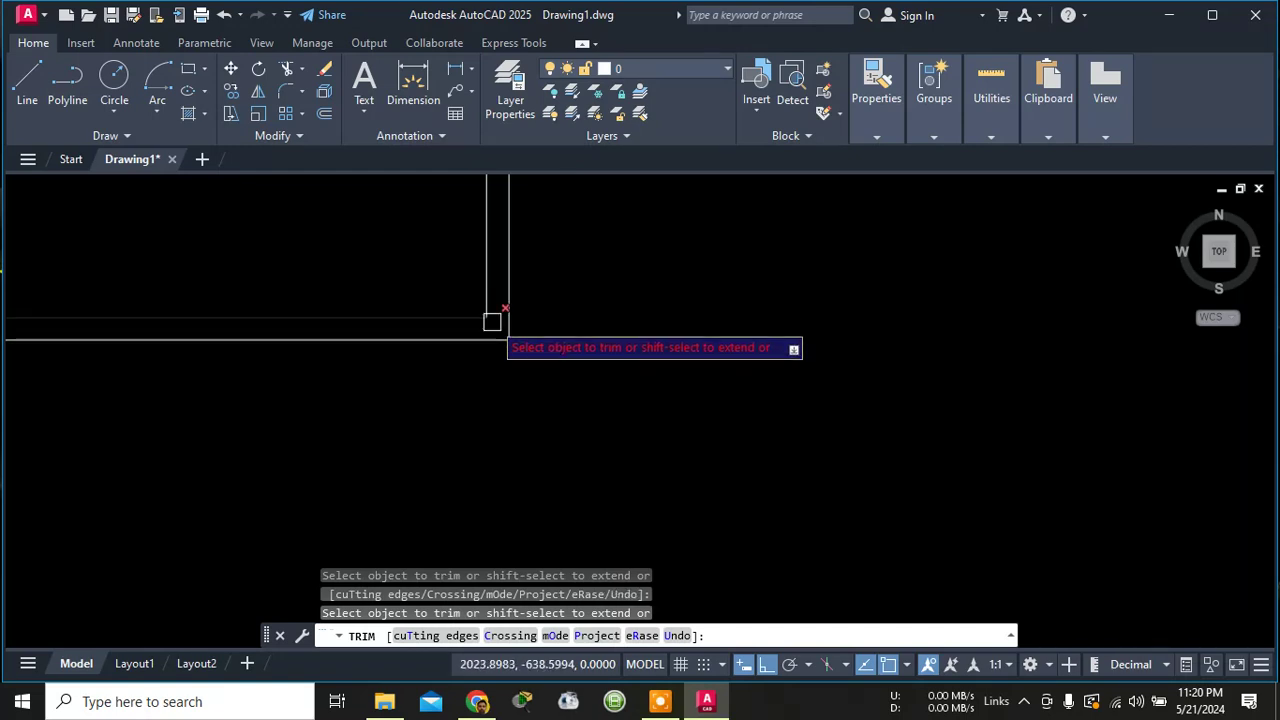
scroll(486, 317, up, 6)
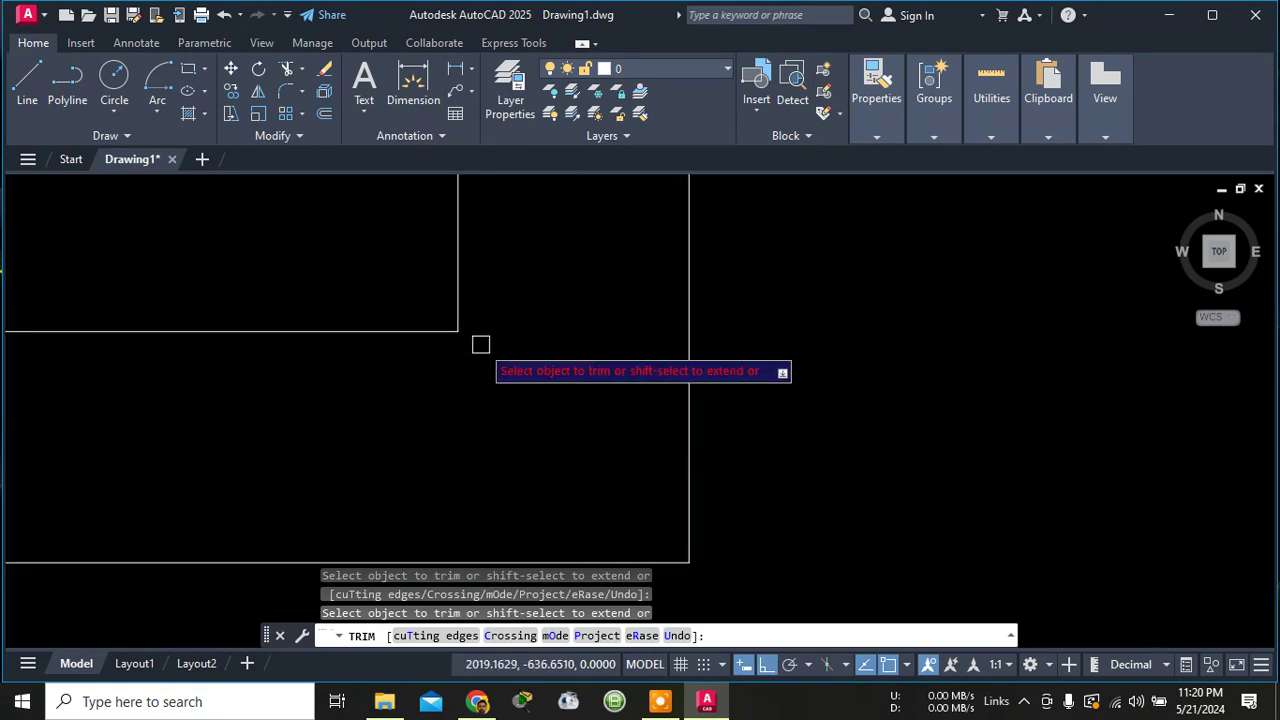
scroll(486, 351, down, 3)
scroll(486, 353, down, 6)
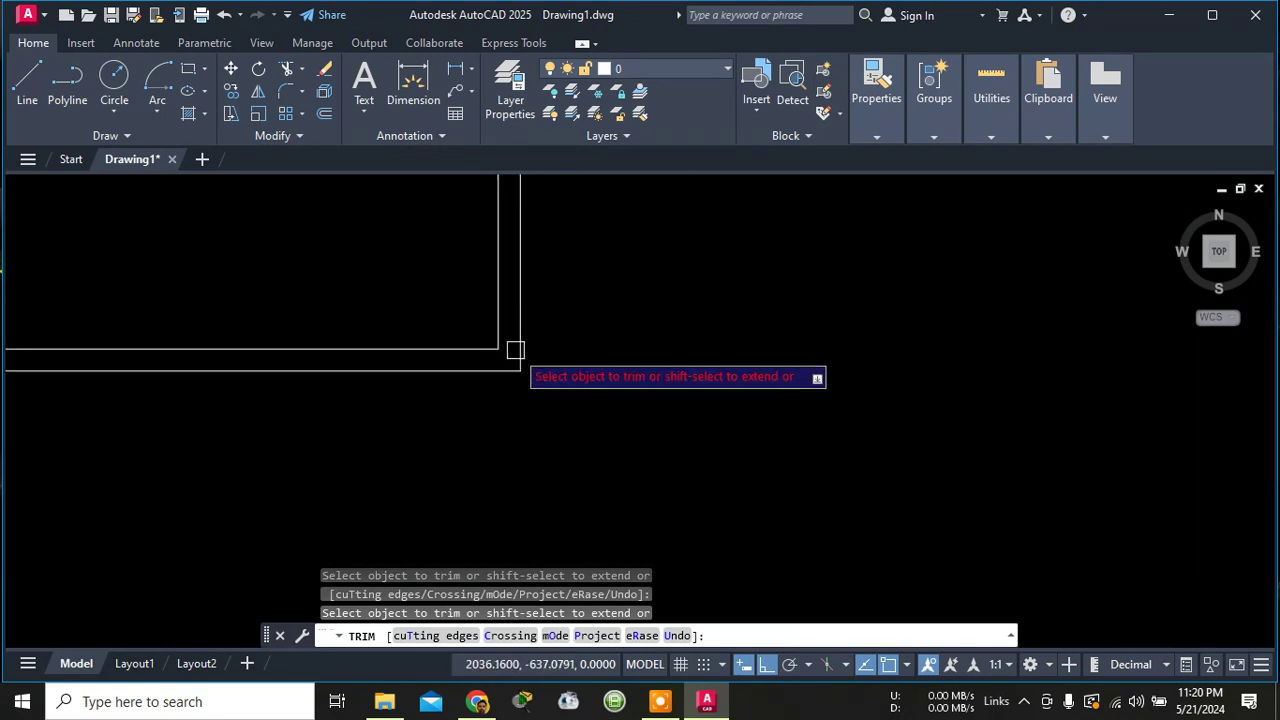
scroll(159, 379, up, 10)
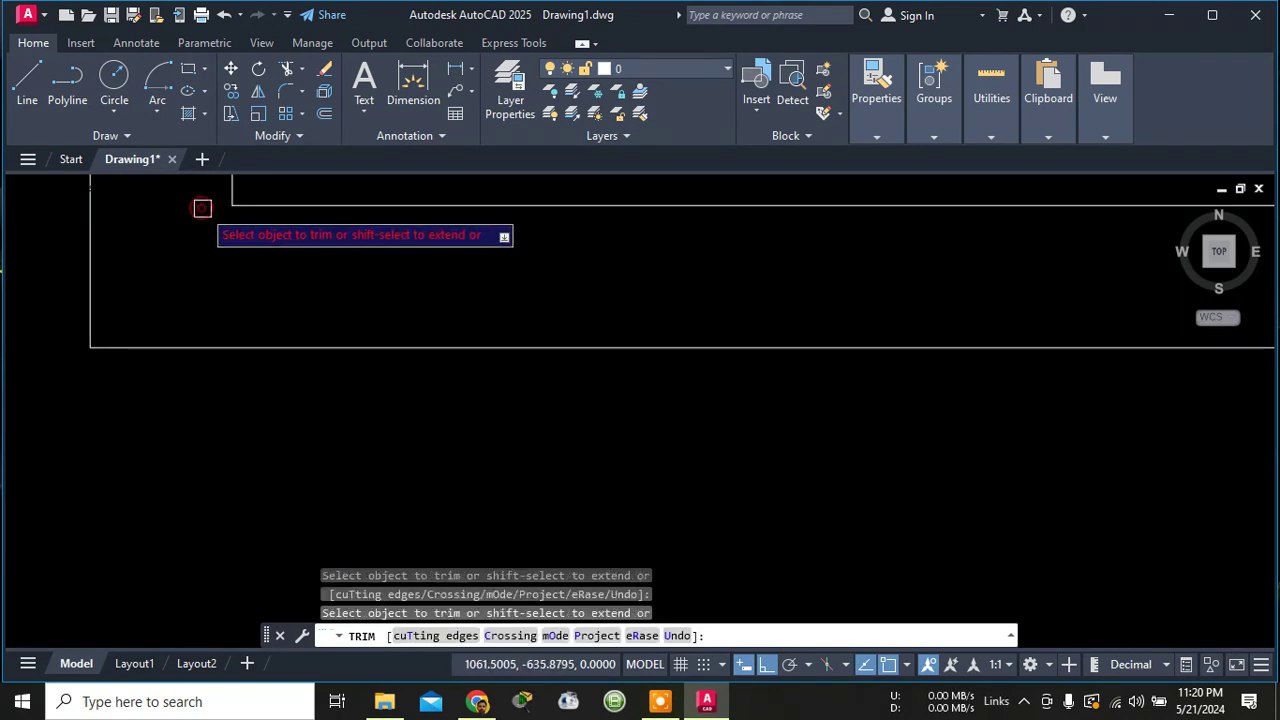
Trim the protruding offset line ends at the square's upper-left corner.
scroll(271, 271, down, 3)
scroll(274, 260, down, 4)
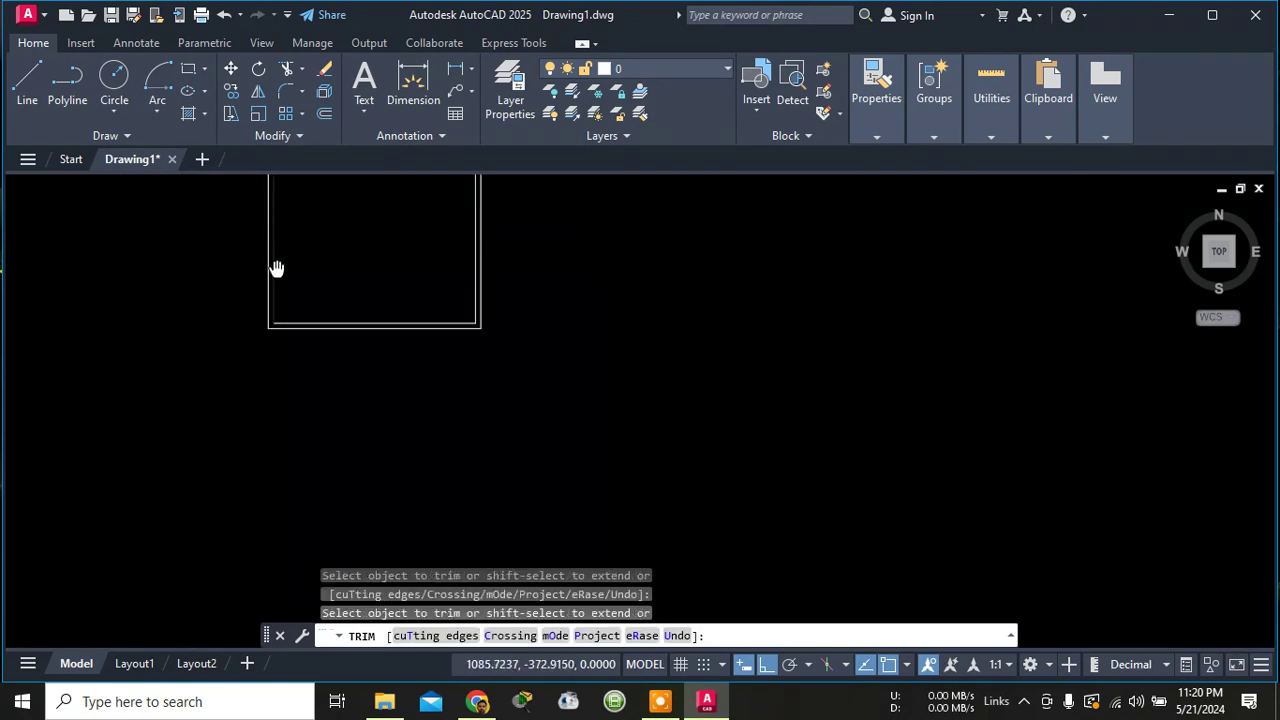
scroll(263, 234, up, 6)
scroll(223, 420, down, 3)
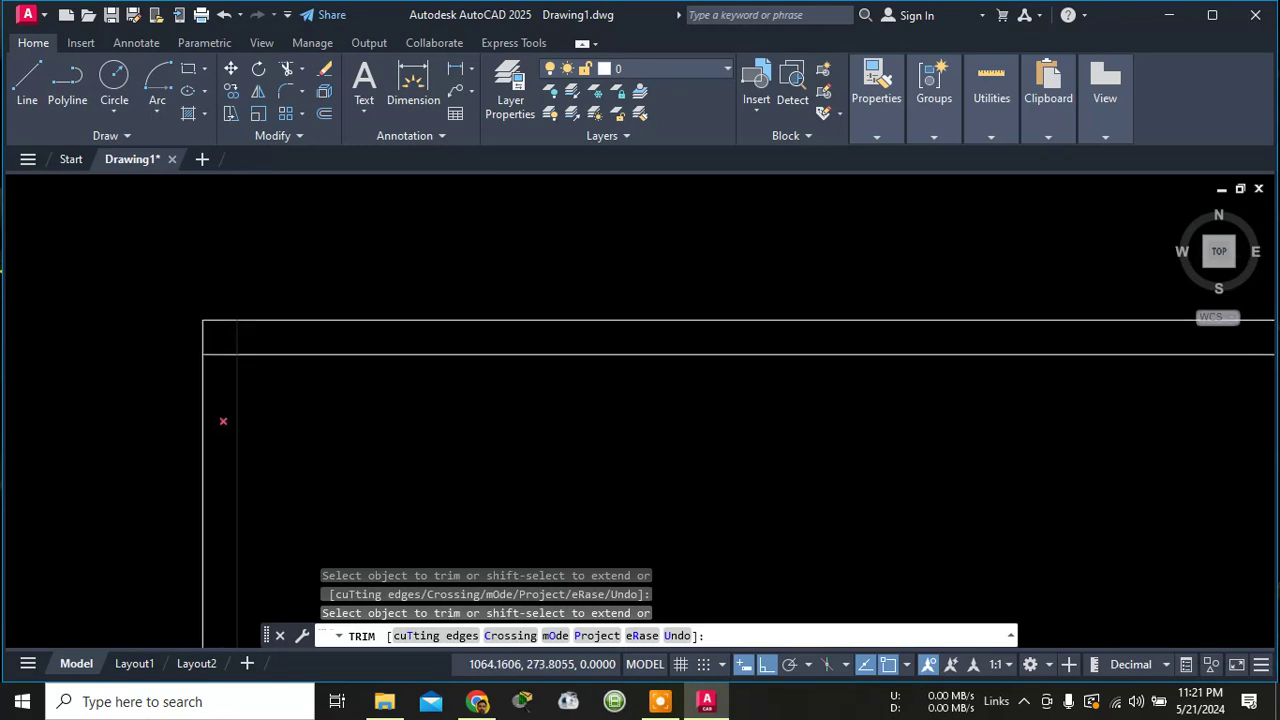
scroll(223, 343, up, 5)
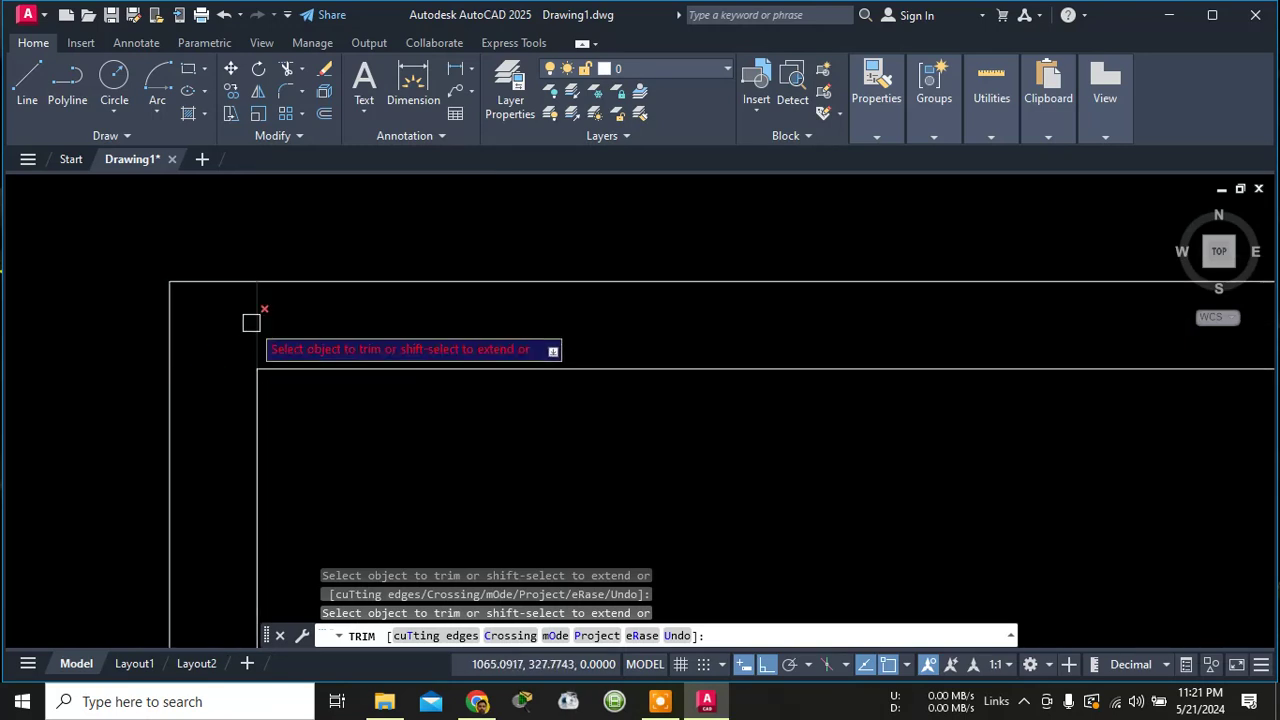
click(251, 323)
Trim the protruding offset line ends at the square's upper-right corner and end the Trim command.
scroll(883, 469, down, 8)
middle_drag(787, 469, 12, 466)
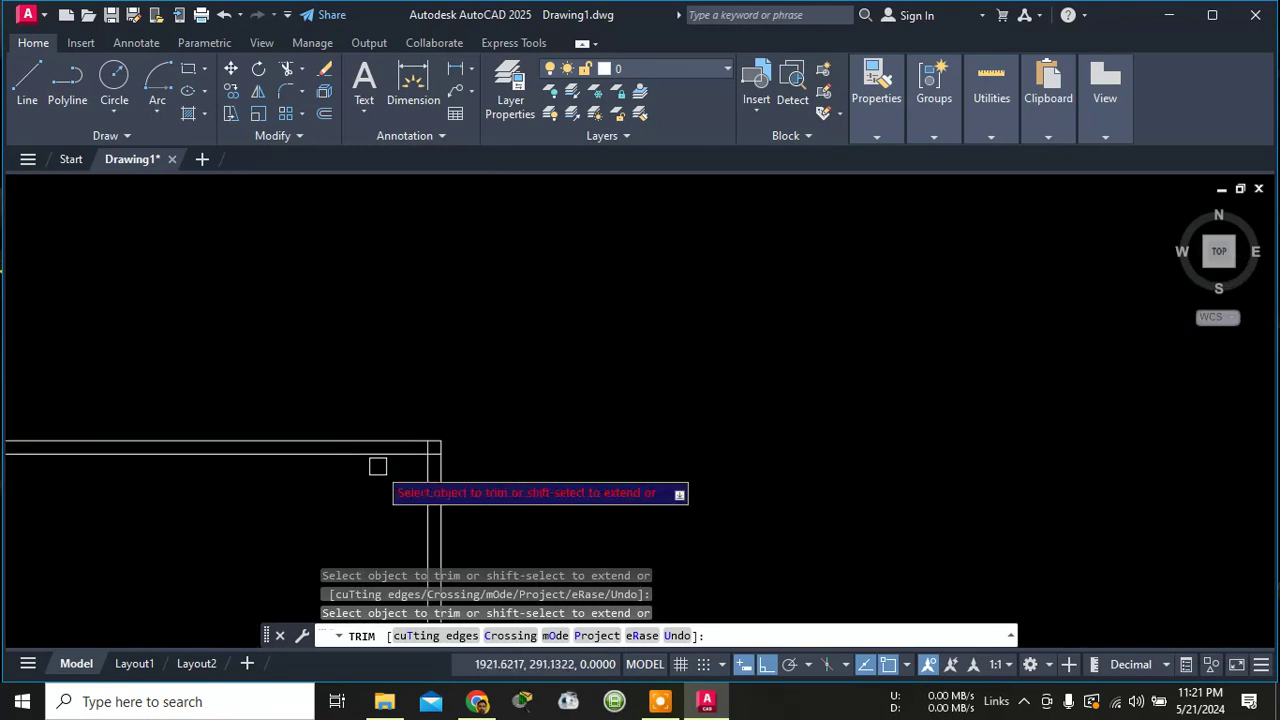
scroll(437, 436, up, 8)
middle_drag(391, 494, 404, 338)
scroll(393, 345, up, 4)
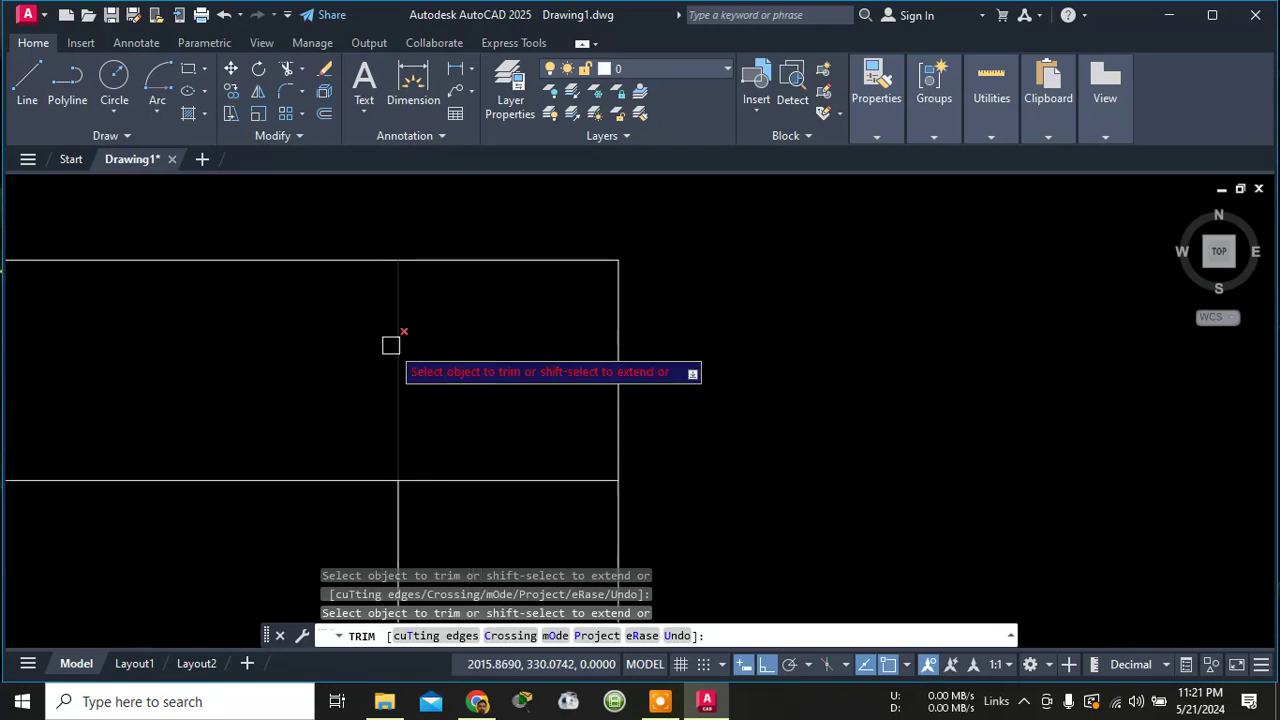
click(471, 472)
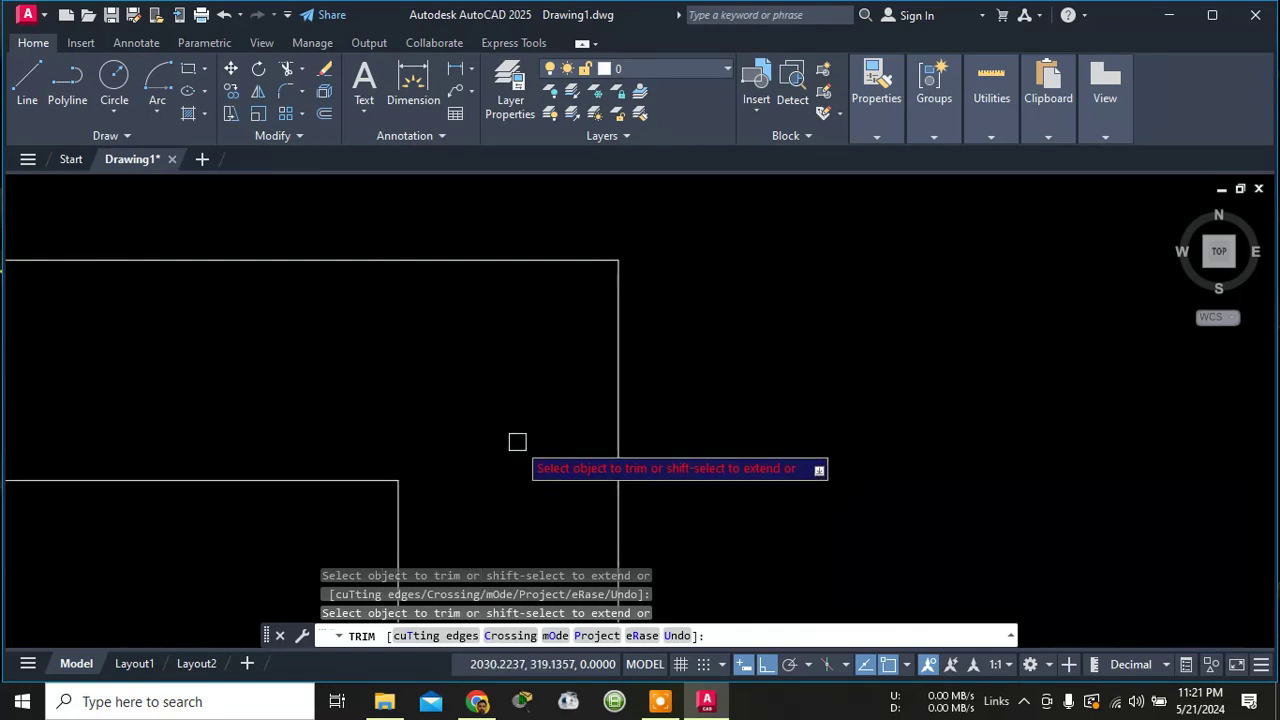
key(Escape)
scroll(509, 449, down, 7)
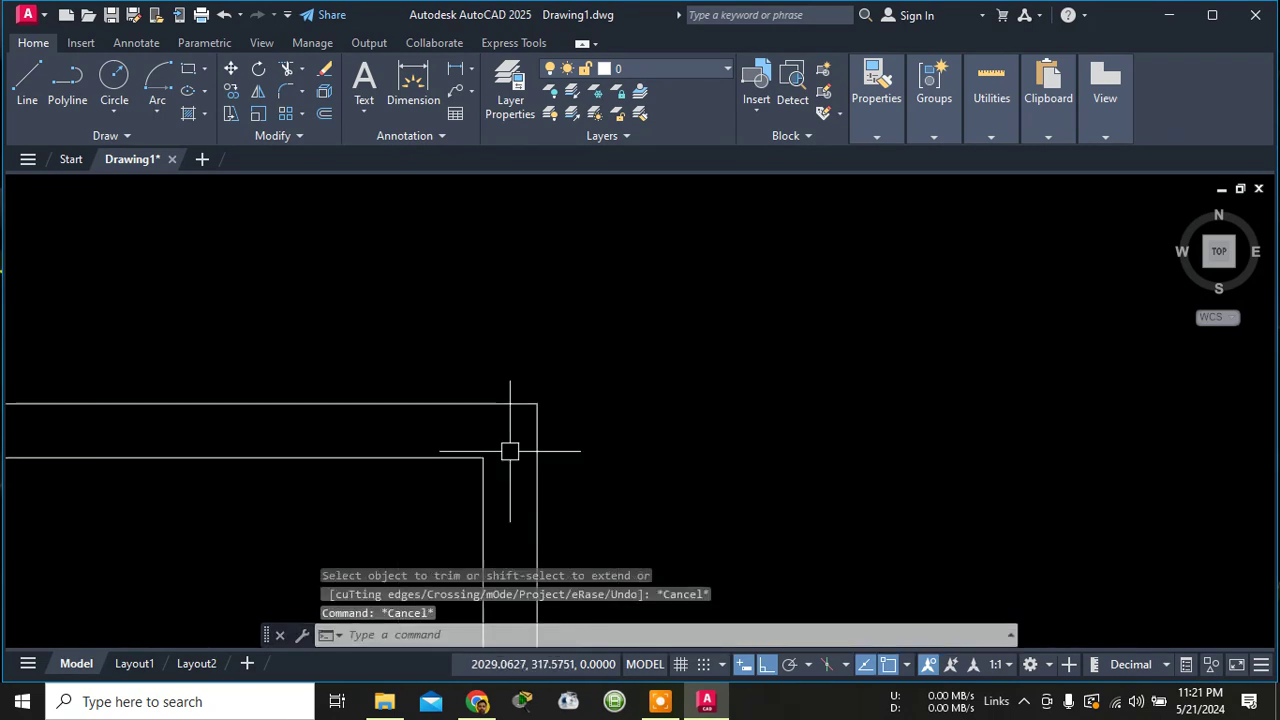
middle_drag(416, 531, 466, 341)
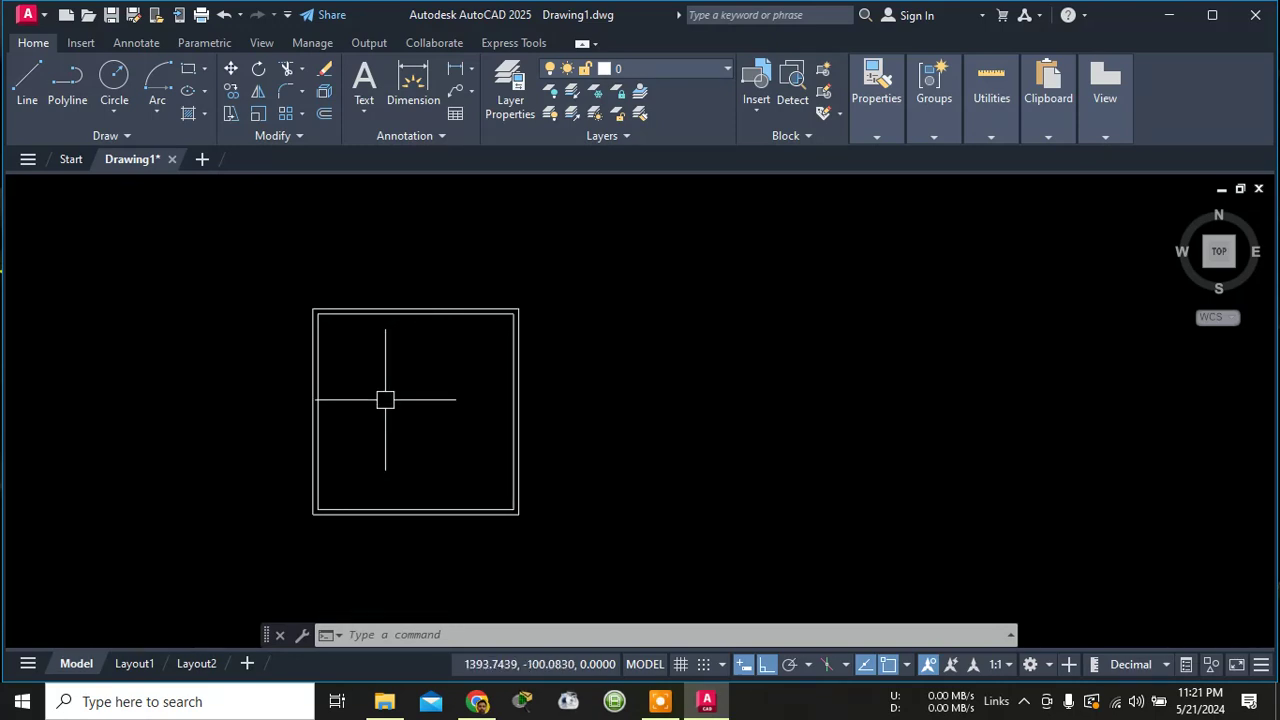
middle_drag(389, 469, 411, 340)
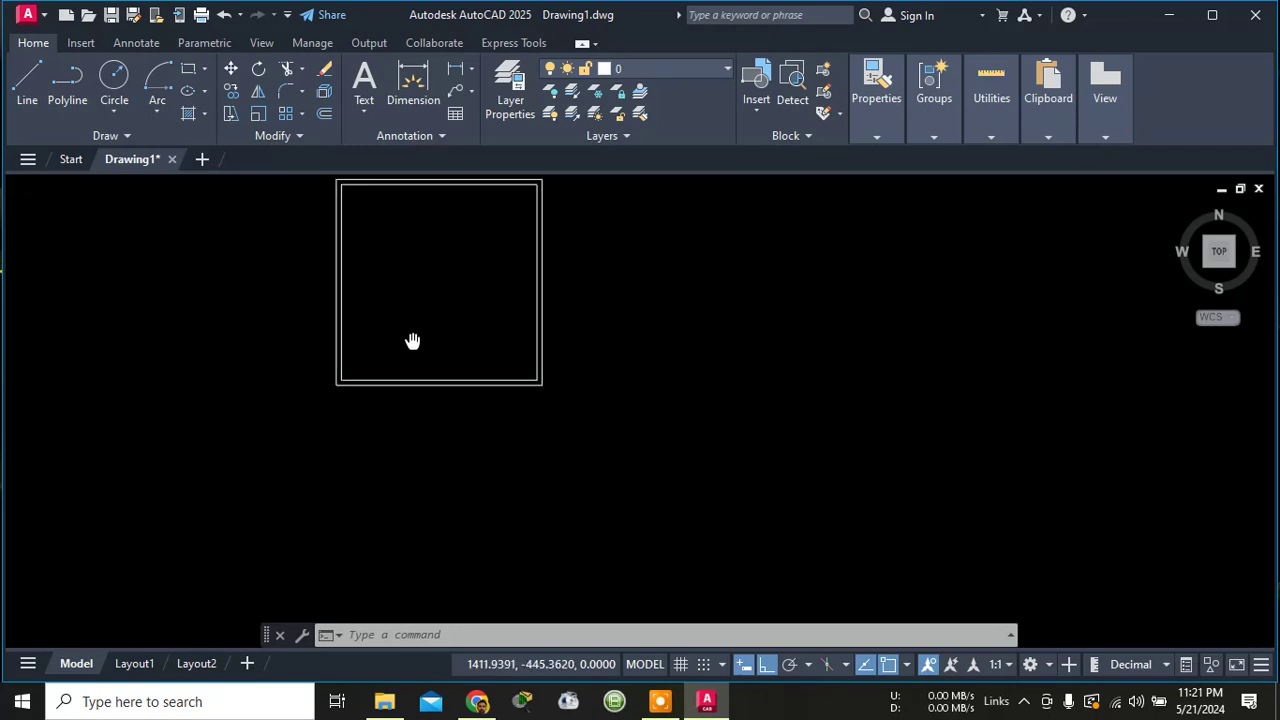
scroll(539, 361, up, 5)
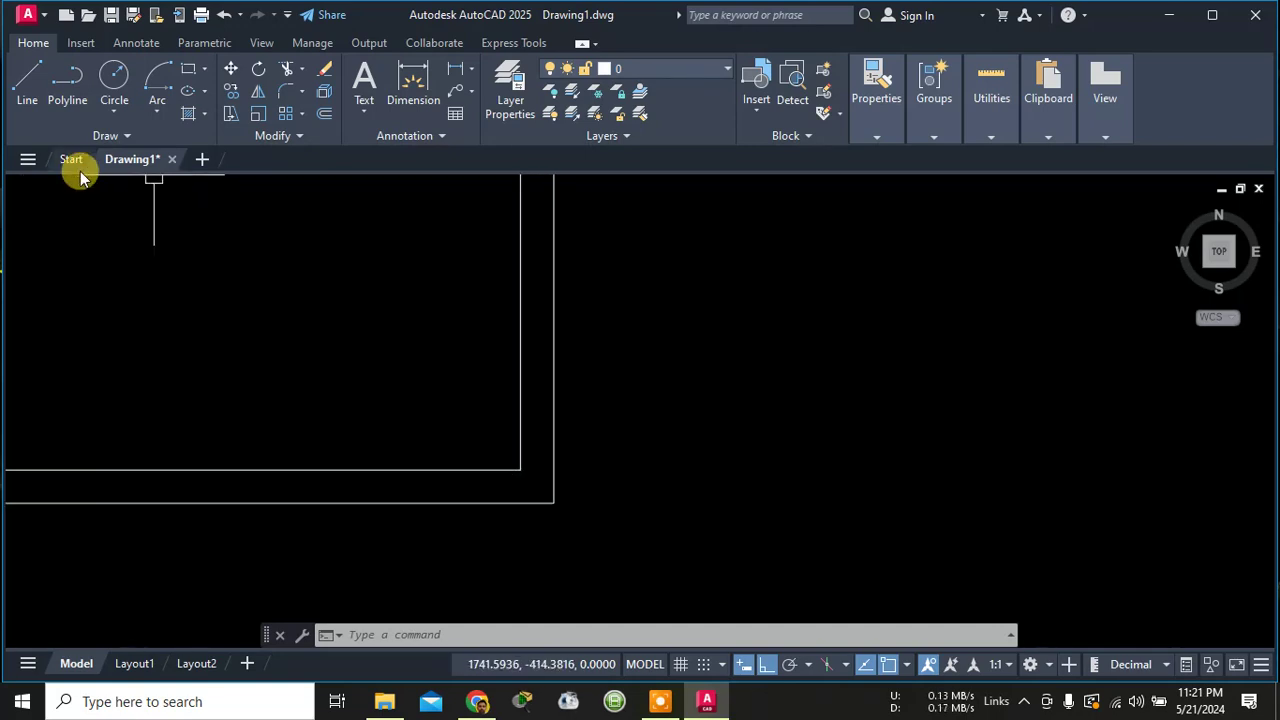
Draw two connected 100-unit lines from the inner square's lower-right corner, one running left along the inner edge and one up.
click(29, 100)
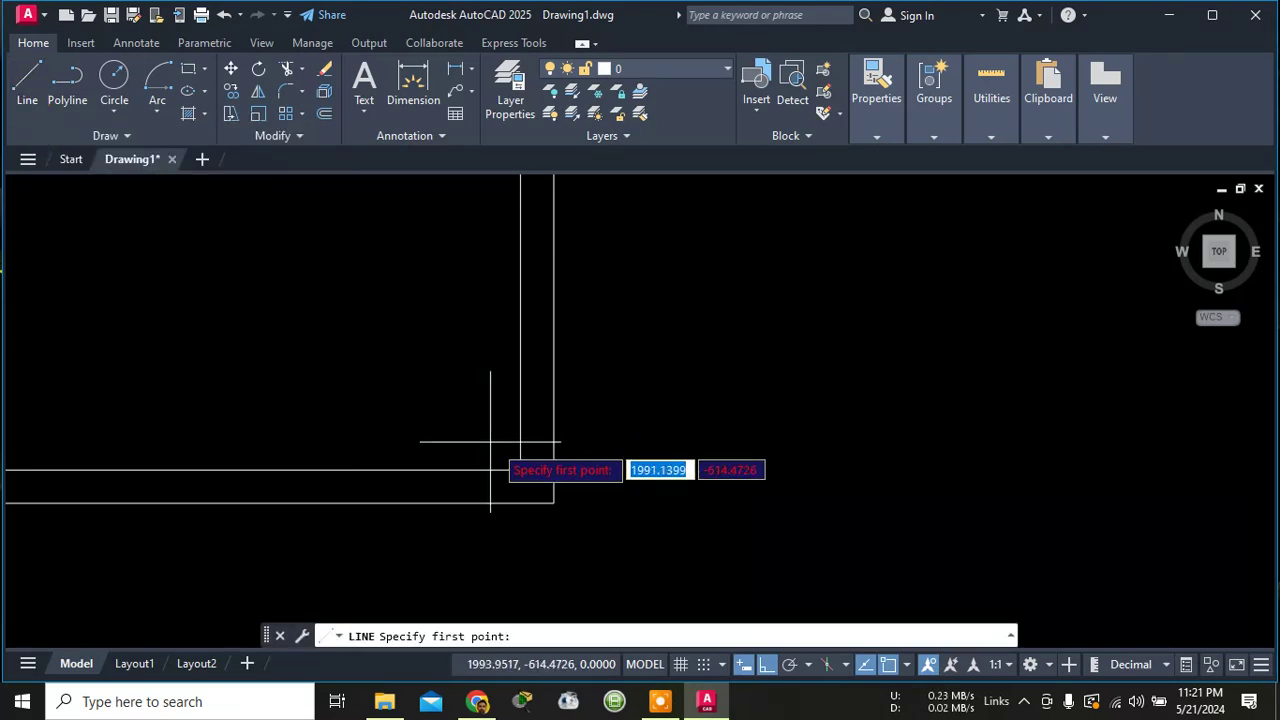
click(519, 468)
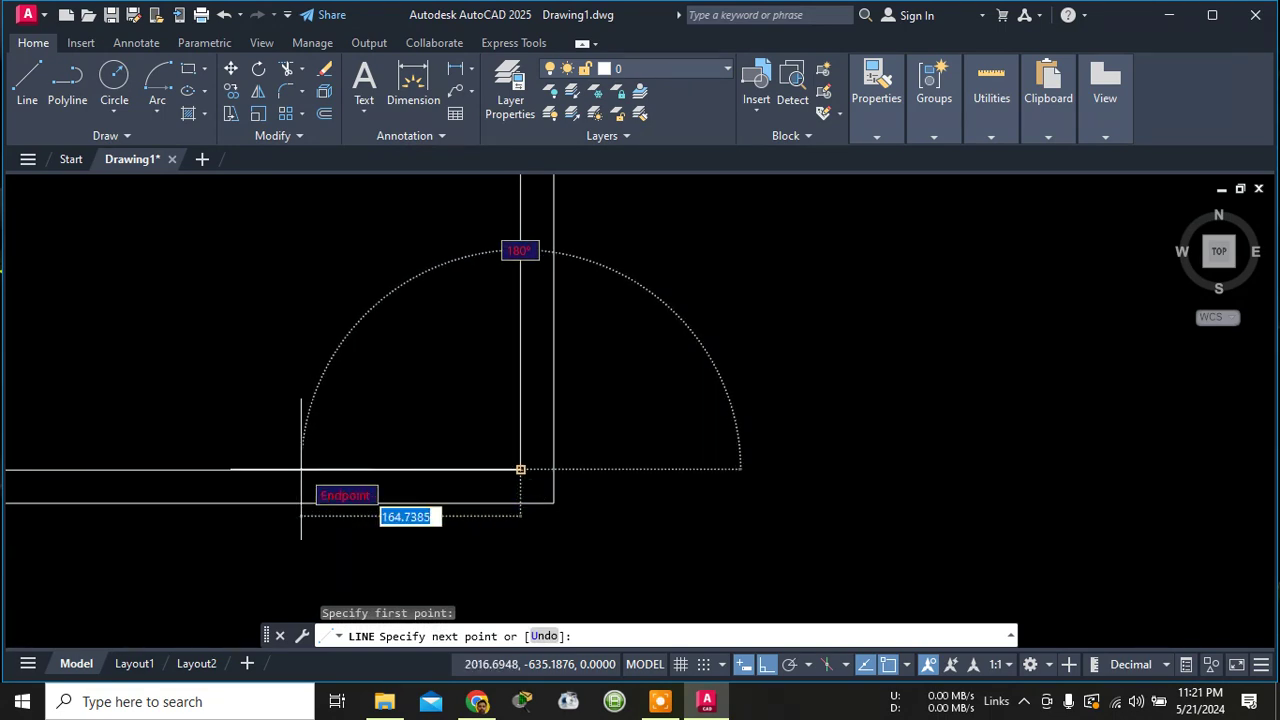
text(100)
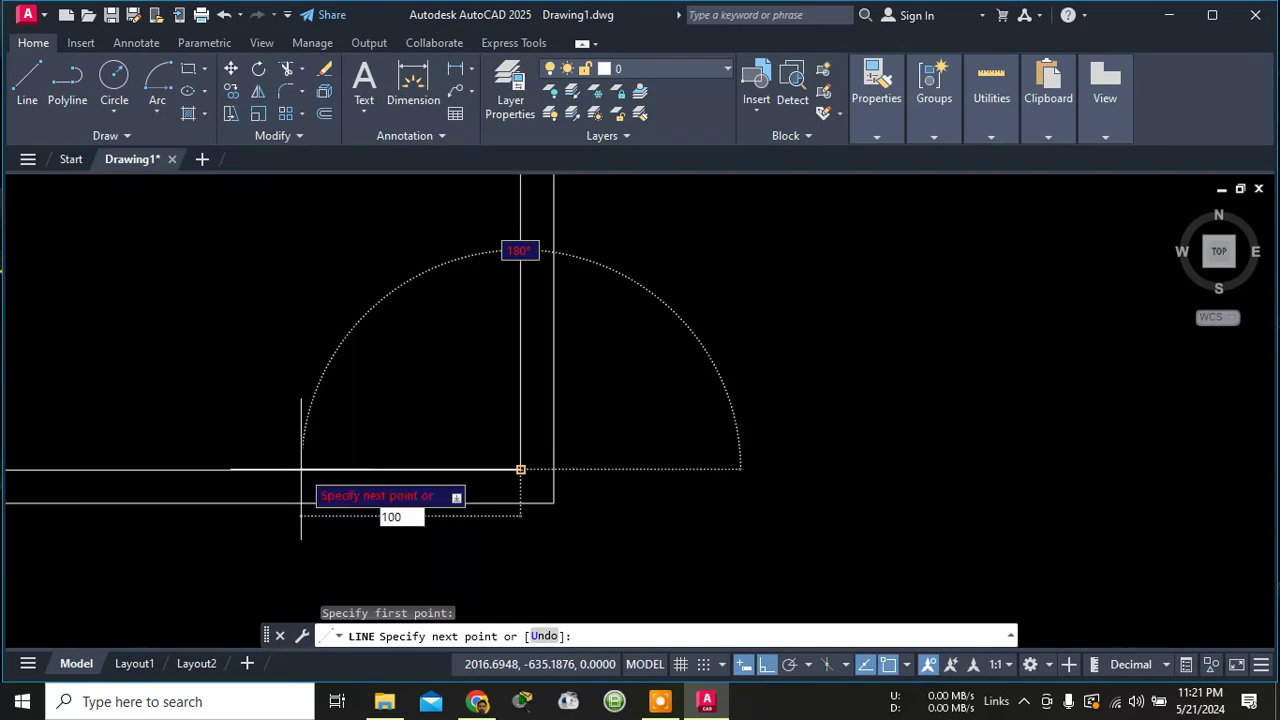
key(Return)
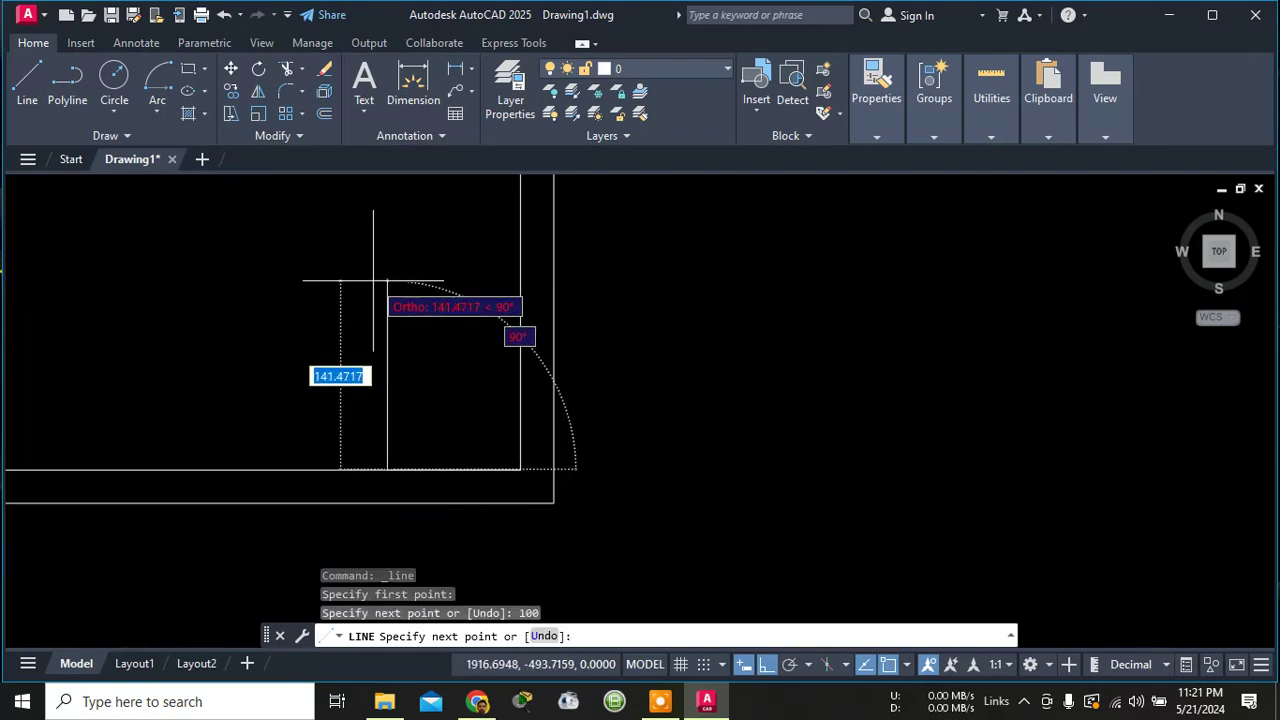
text(100)
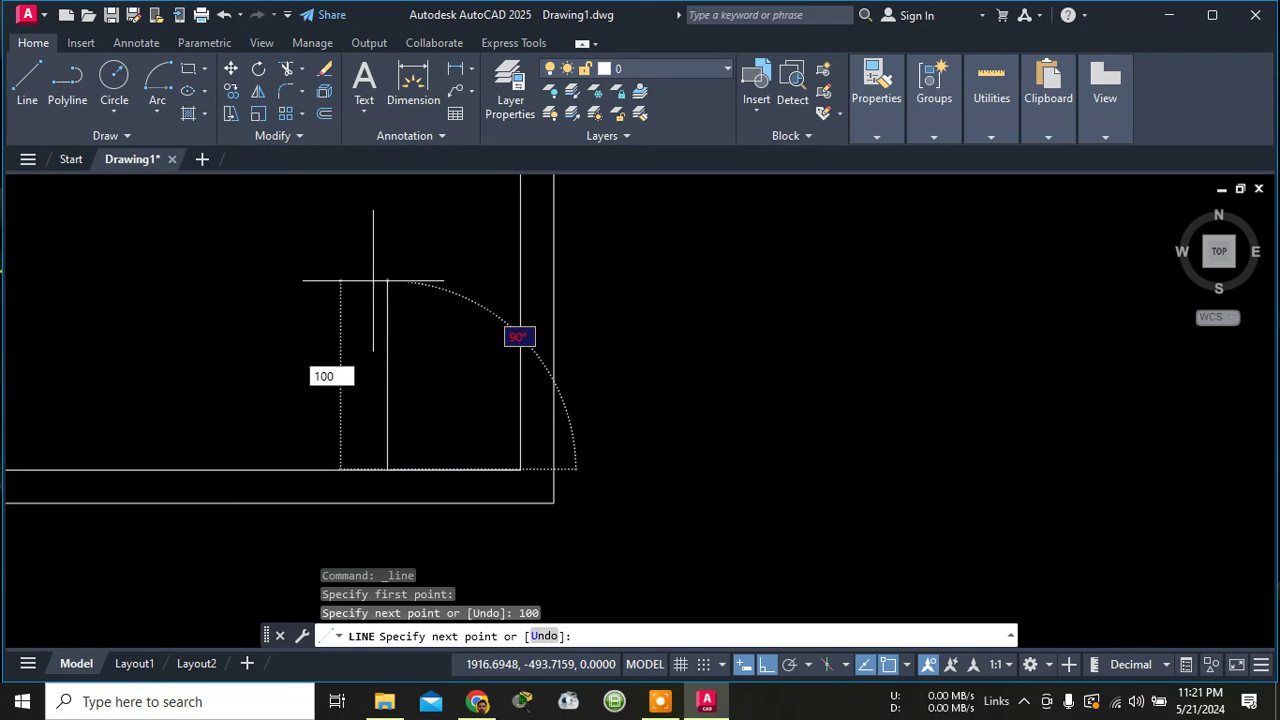
key(Return)
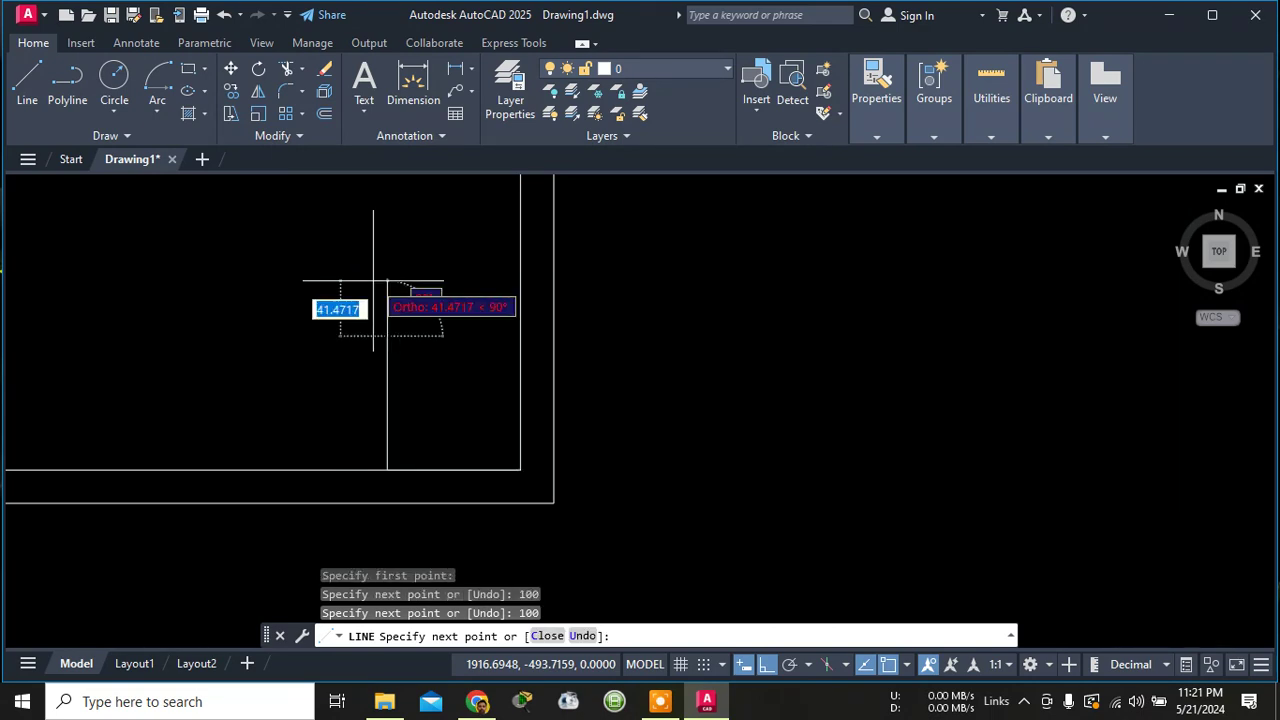
key(Escape)
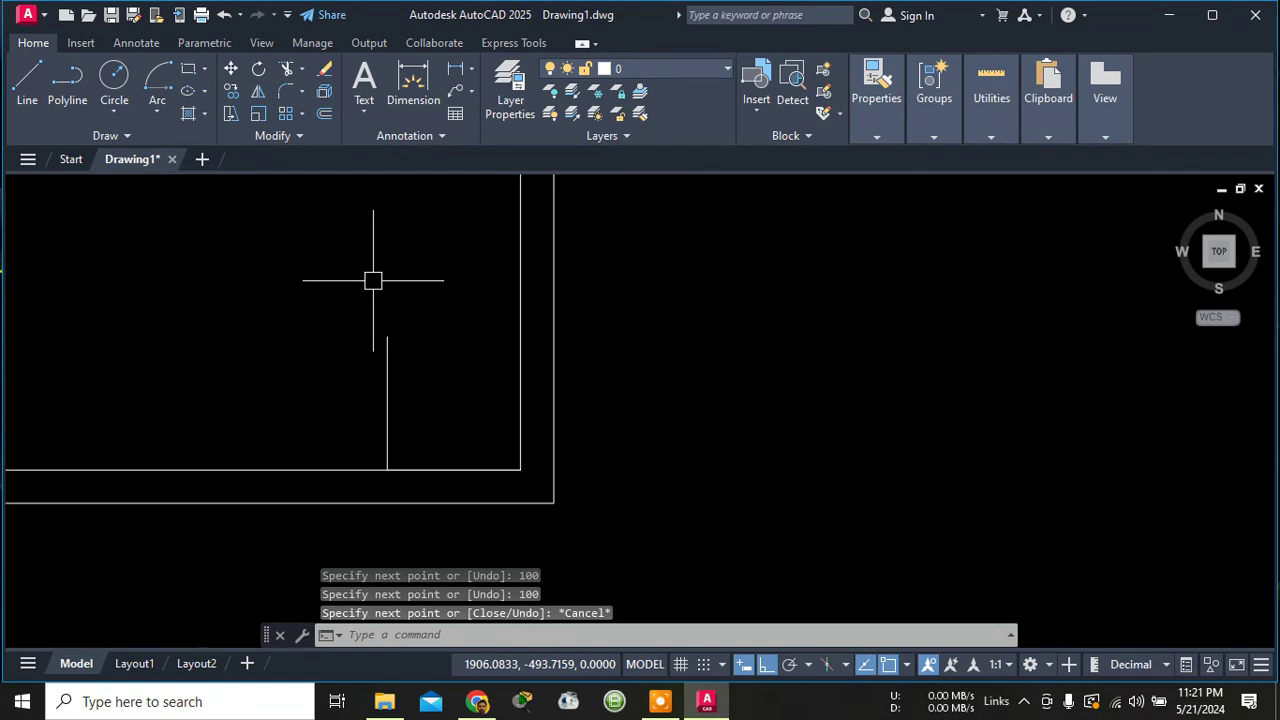
Quick-measure the length of the new vertical line near the inner lower-right corner.
click(989, 92)
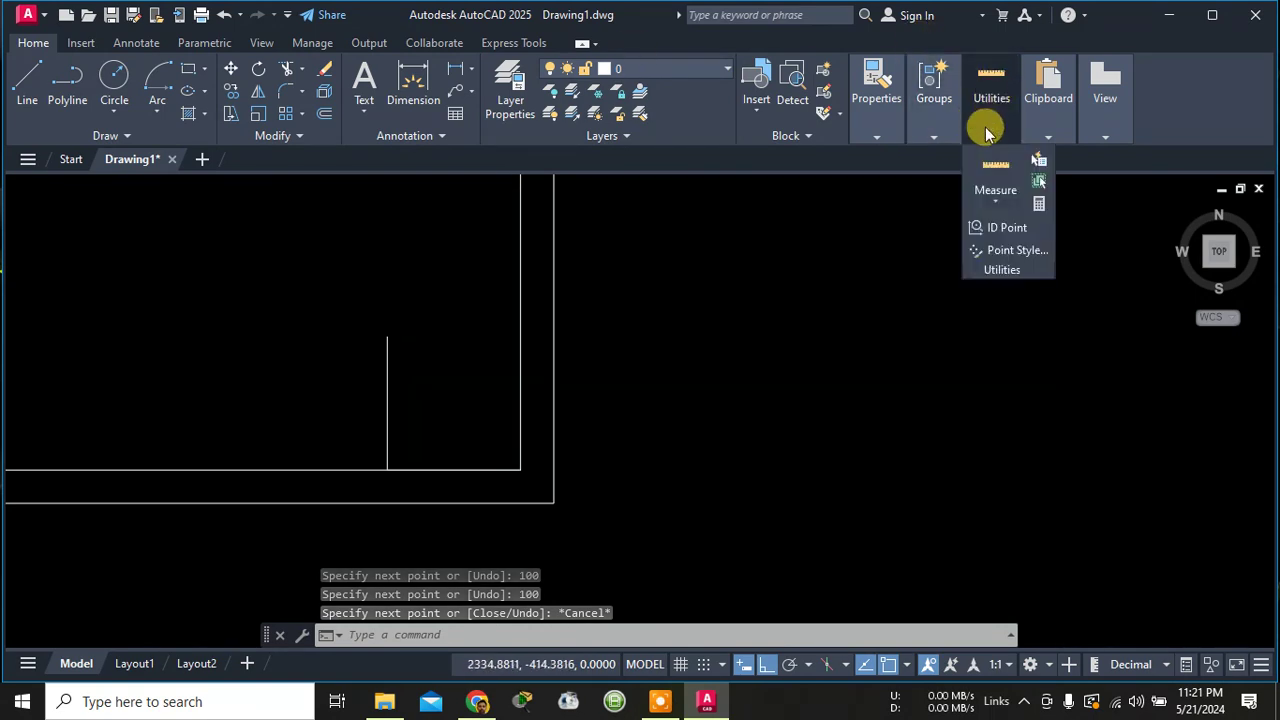
click(997, 172)
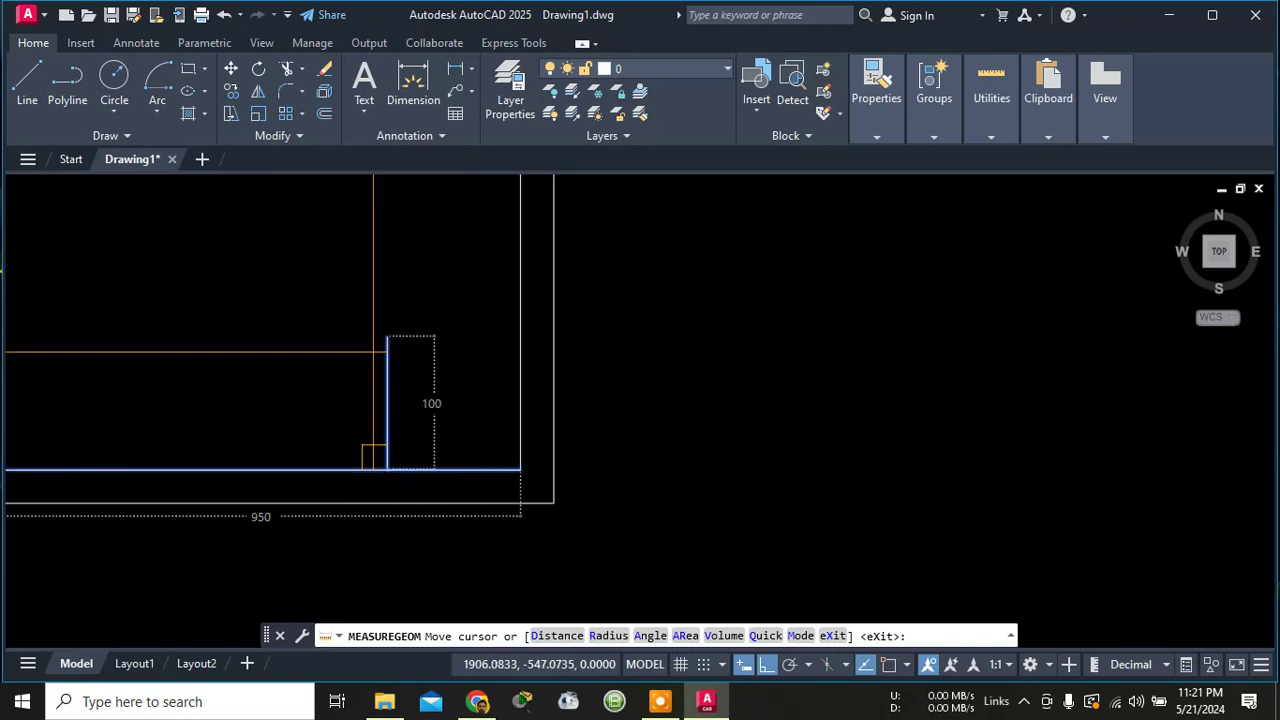
key(Escape)
key(Escape)
key(Escape)
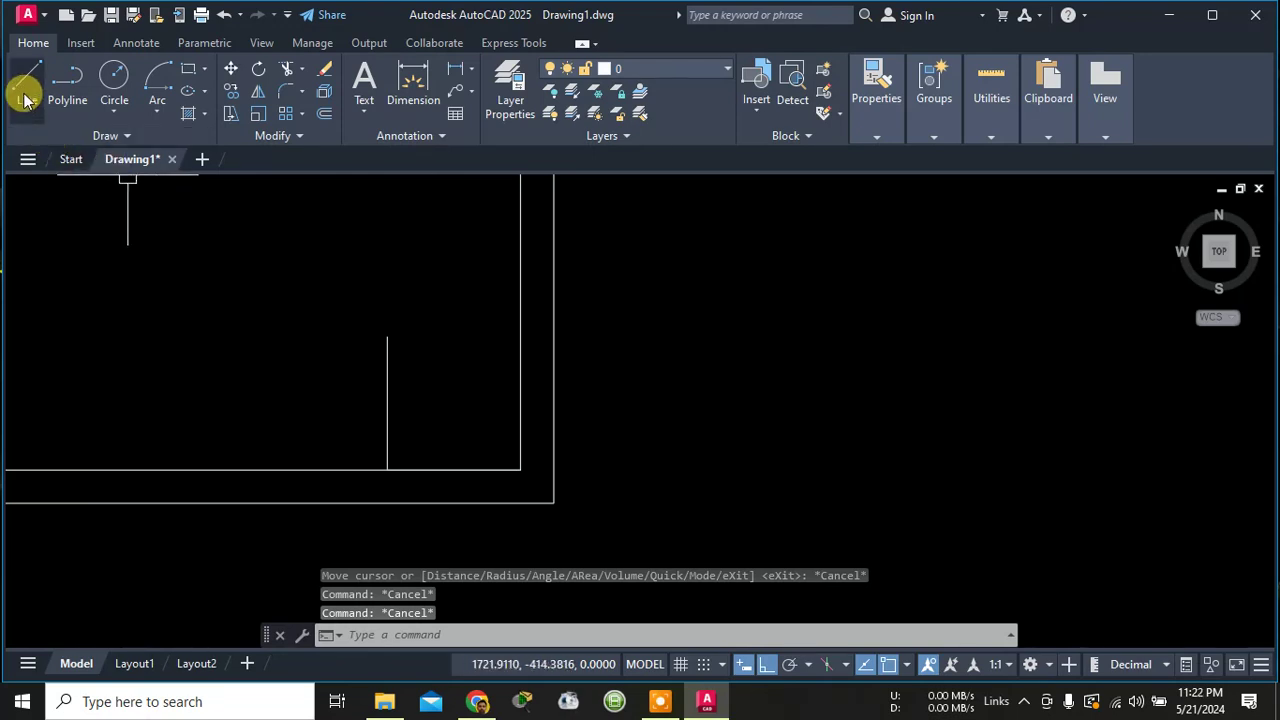
Draw a Start, Center, End door-swing arc from the inner lower-right corner, centred on the vertical line's base and ending at its tip.
click(158, 115)
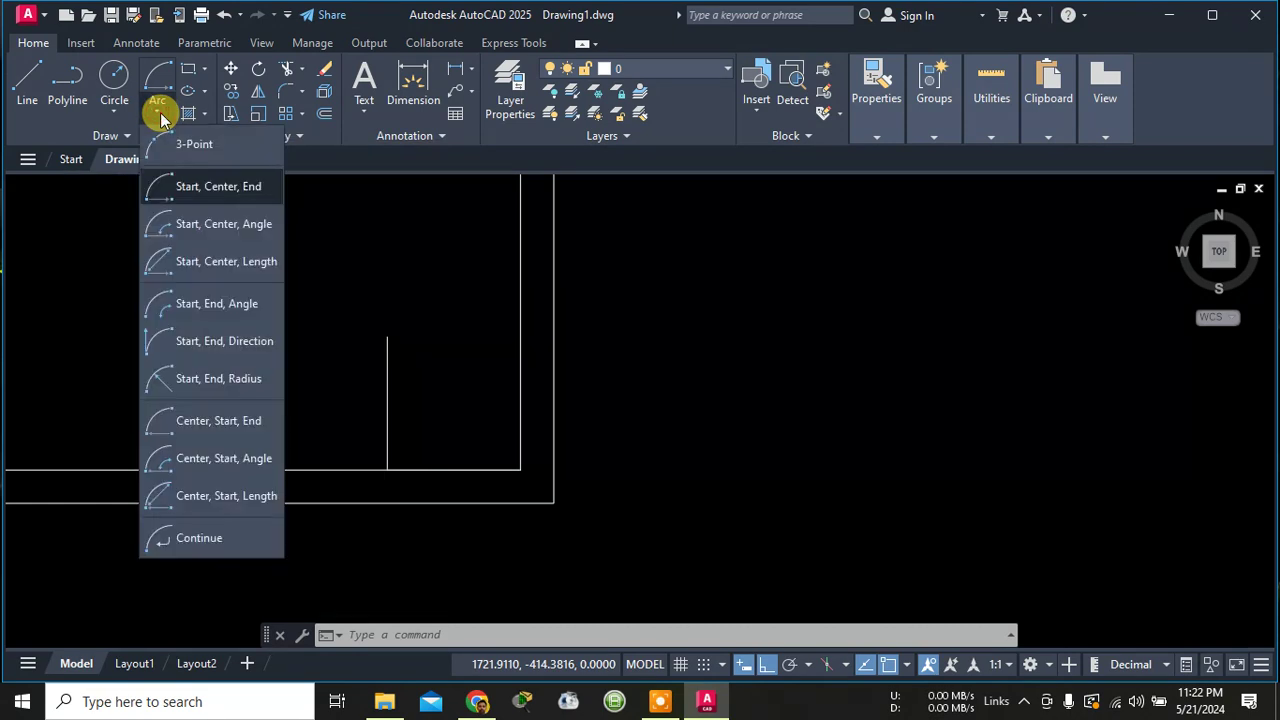
click(191, 197)
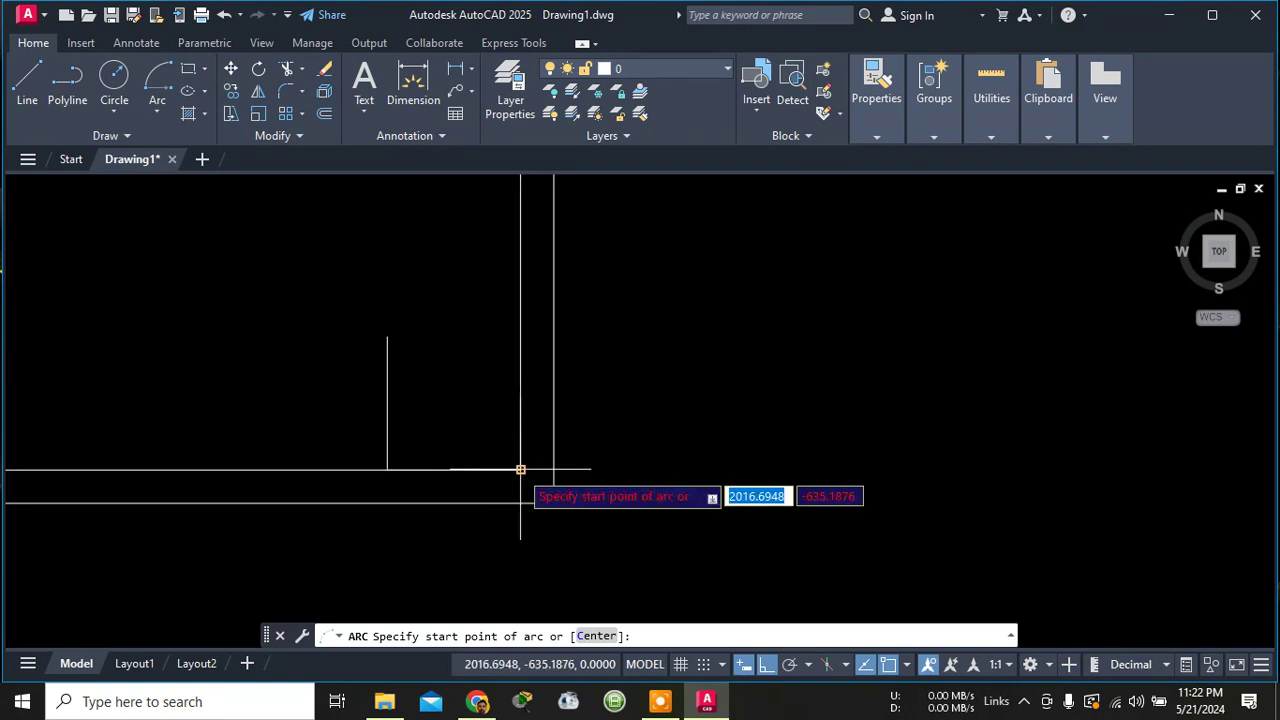
click(519, 468)
text(c)
key(Return)
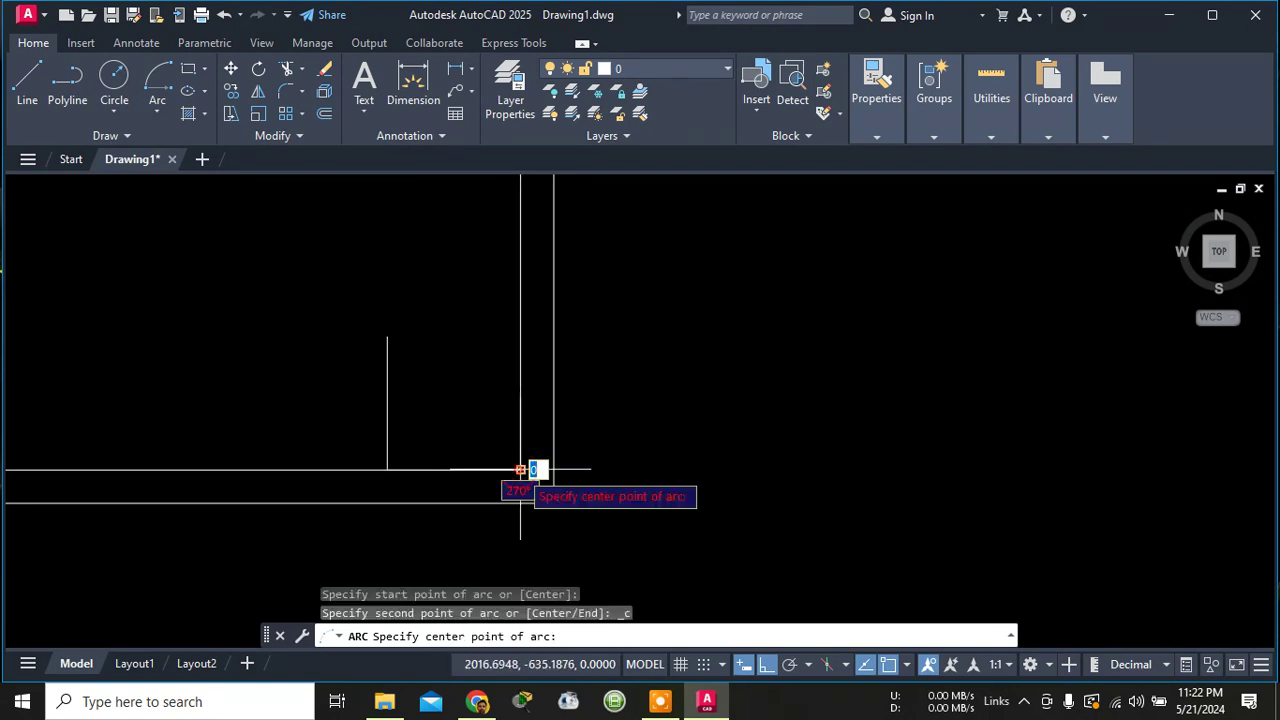
click(387, 469)
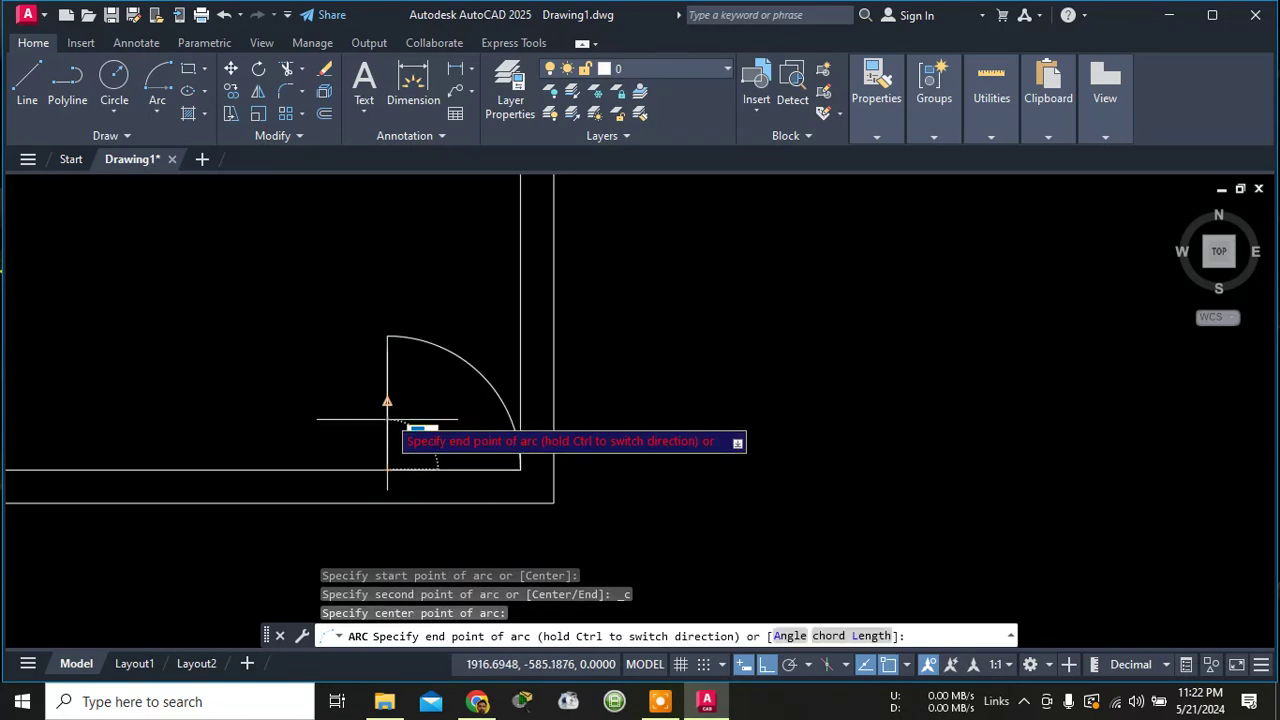
click(386, 333)
scroll(743, 374, down, 2)
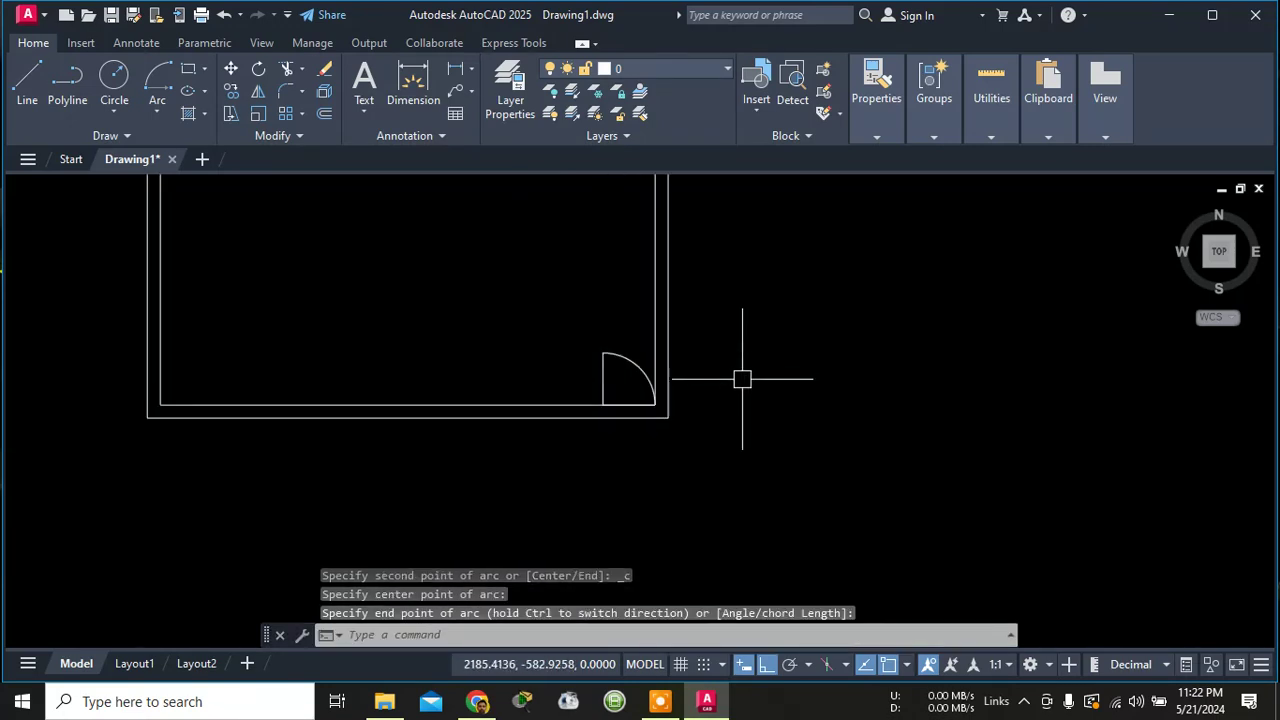
Extend the door's vertical line and the inner right wall line down to the outer bottom wall line.
scroll(677, 394, up, 4)
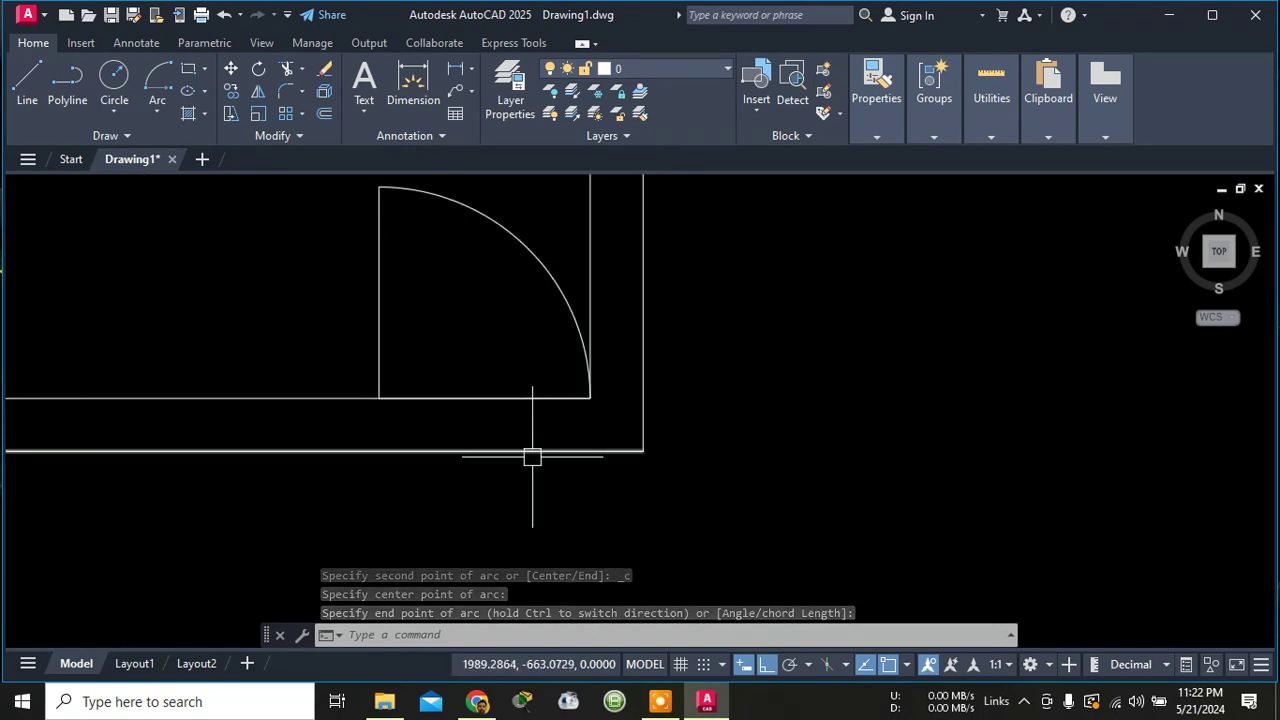
scroll(330, 426, up, 2)
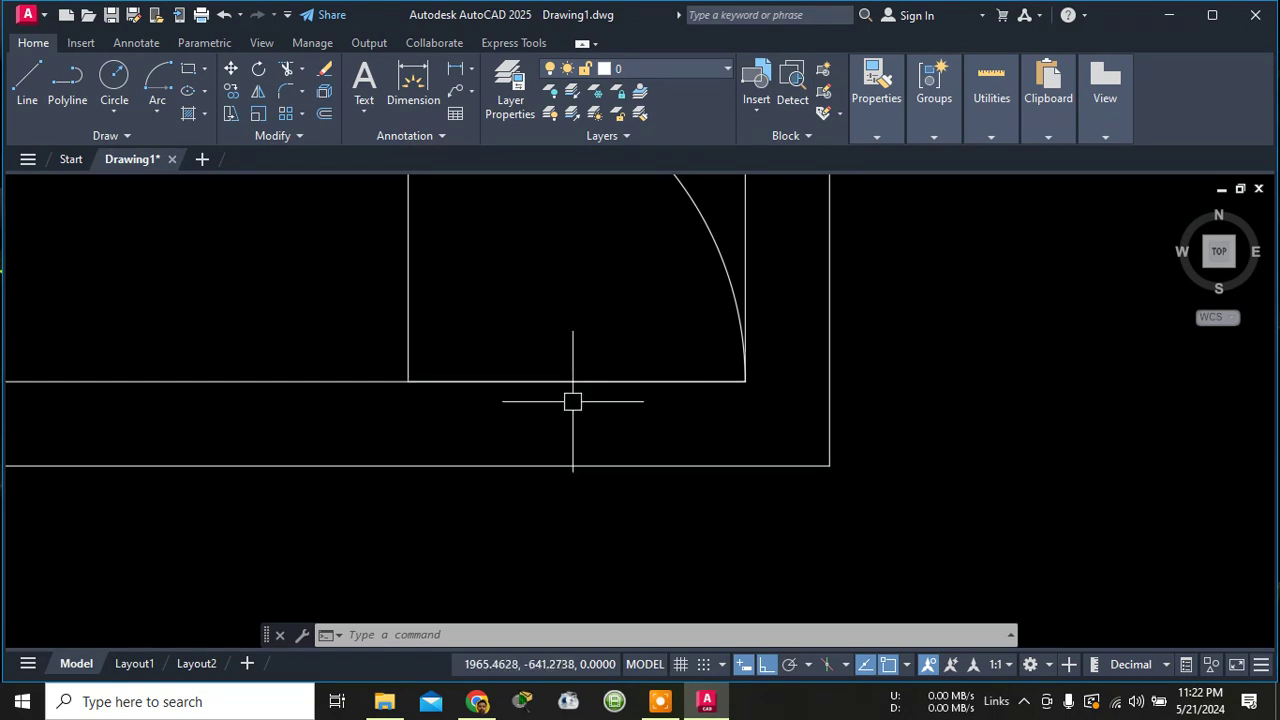
key(Escape)
scroll(597, 320, down, 3)
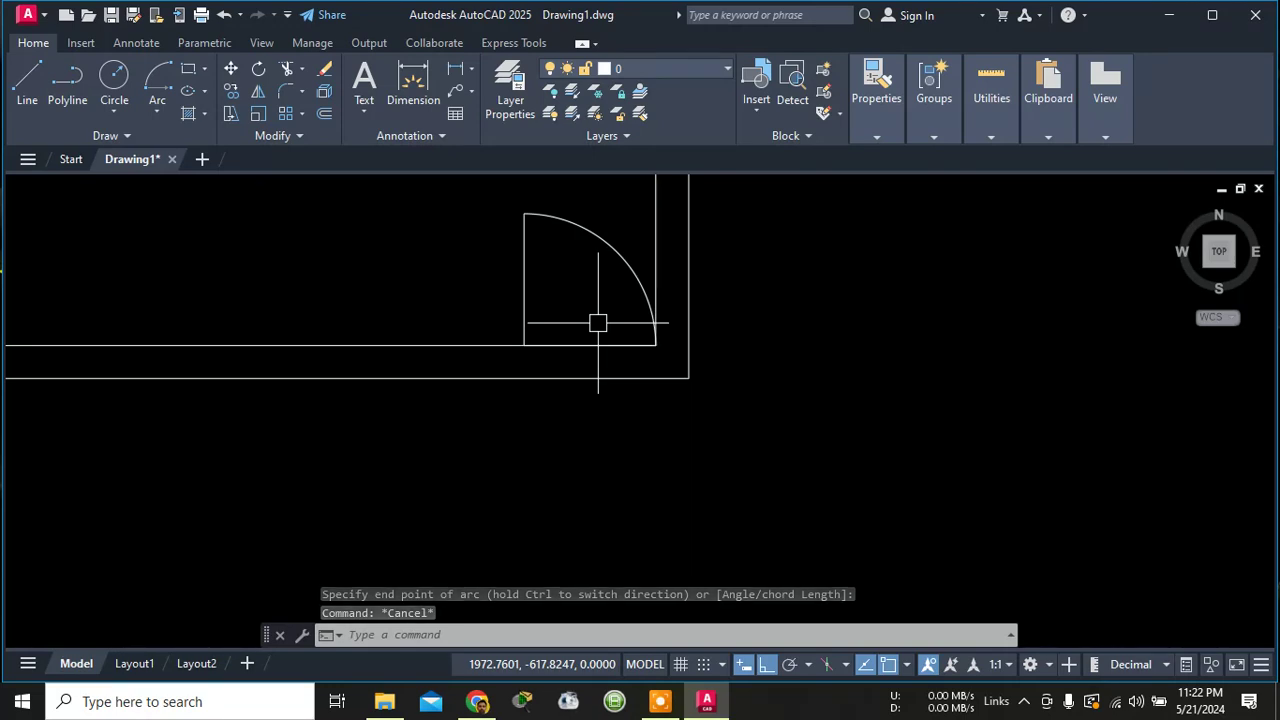
scroll(555, 345, up, 4)
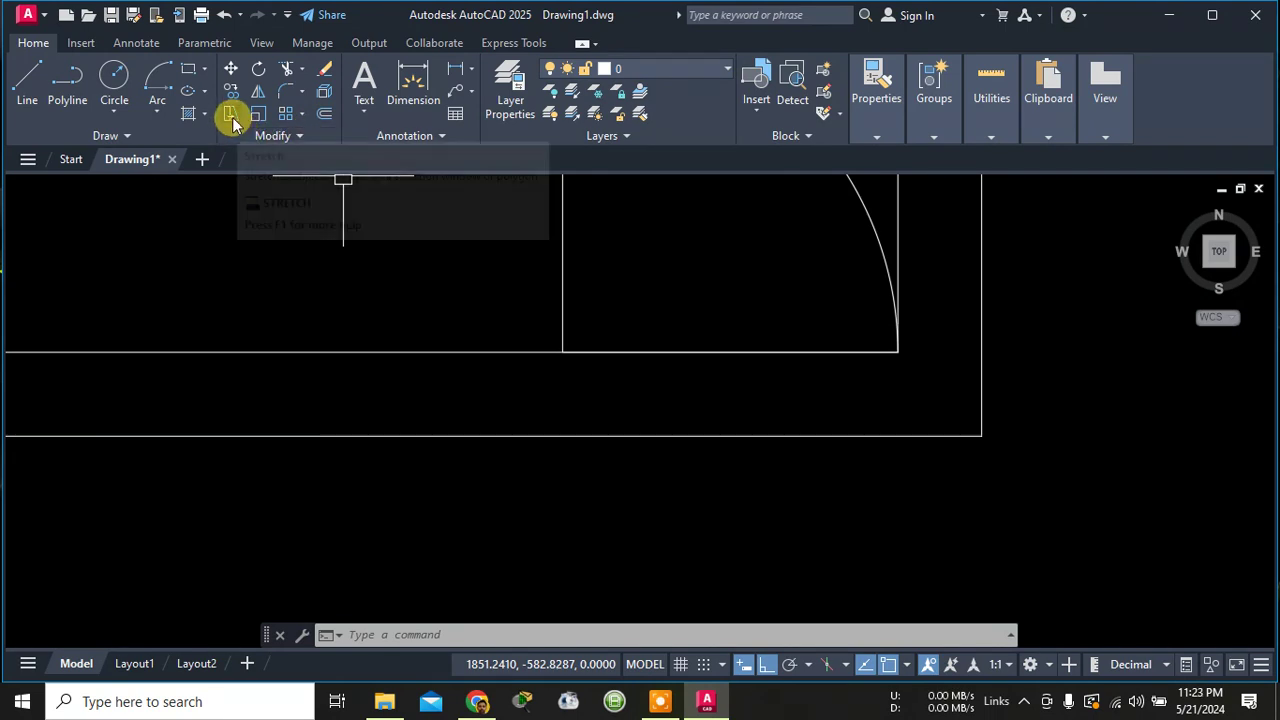
click(299, 136)
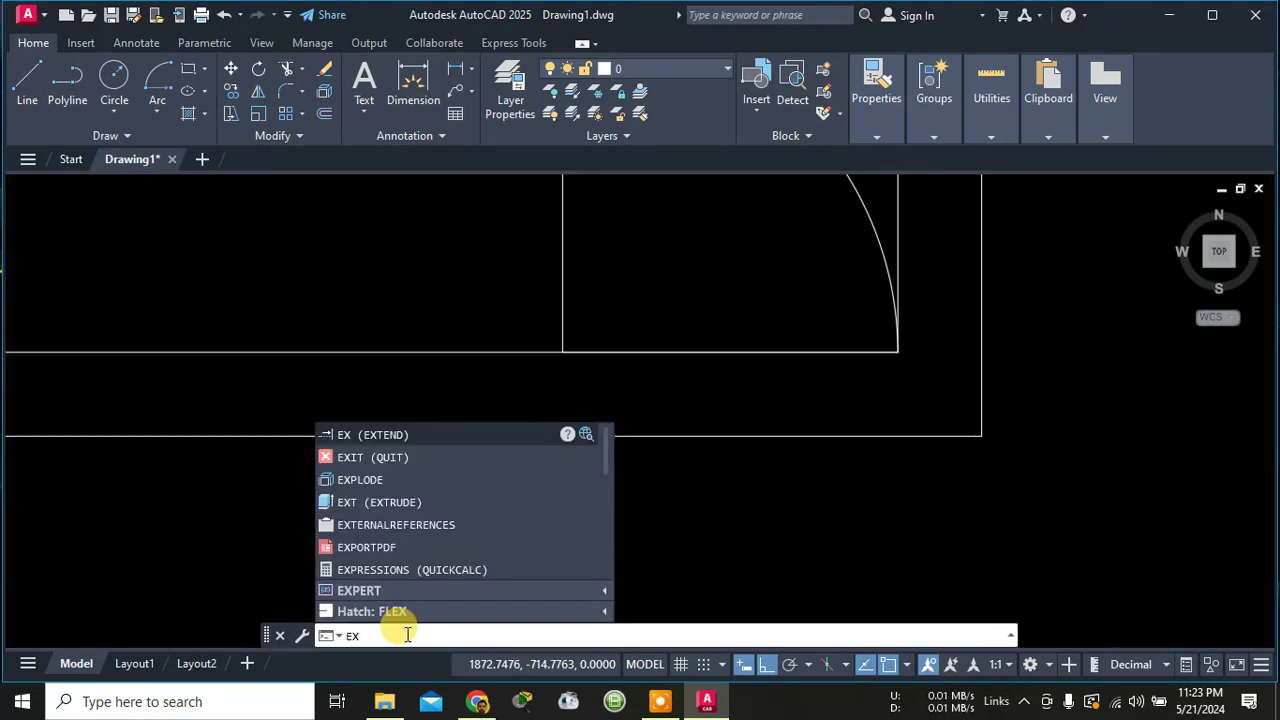
text(ex)
key(Return)
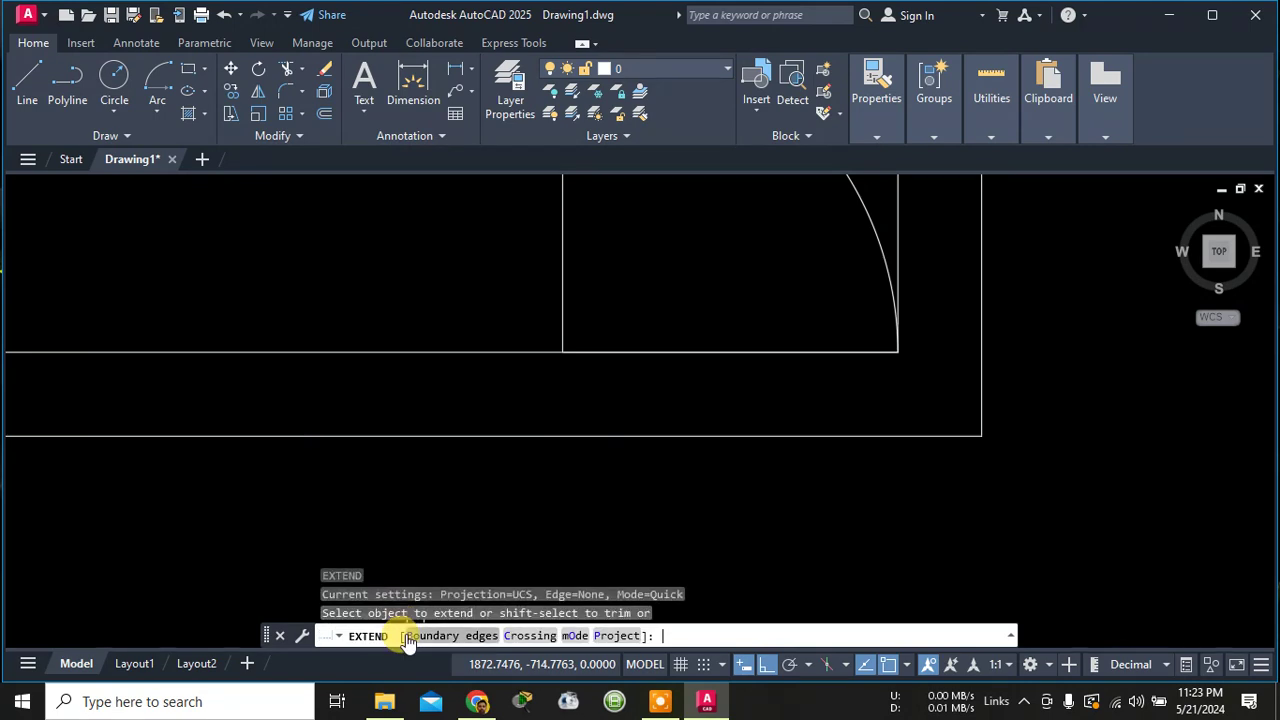
click(408, 640)
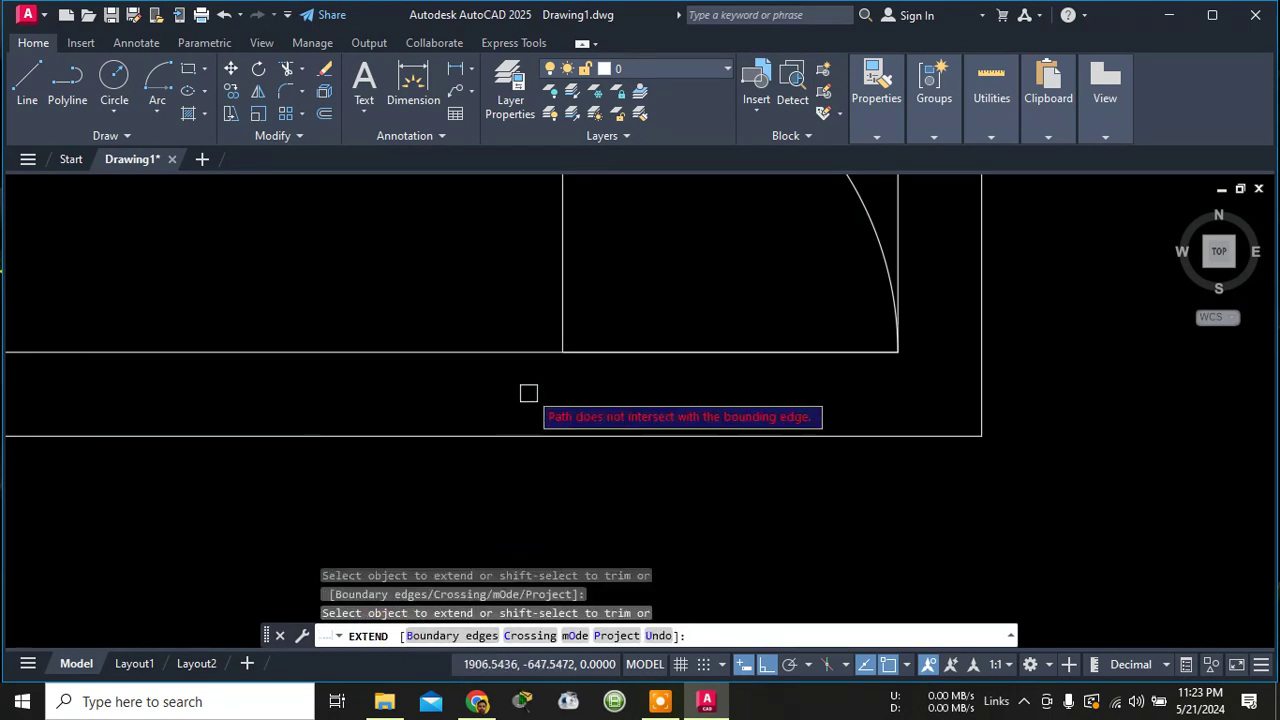
click(567, 300)
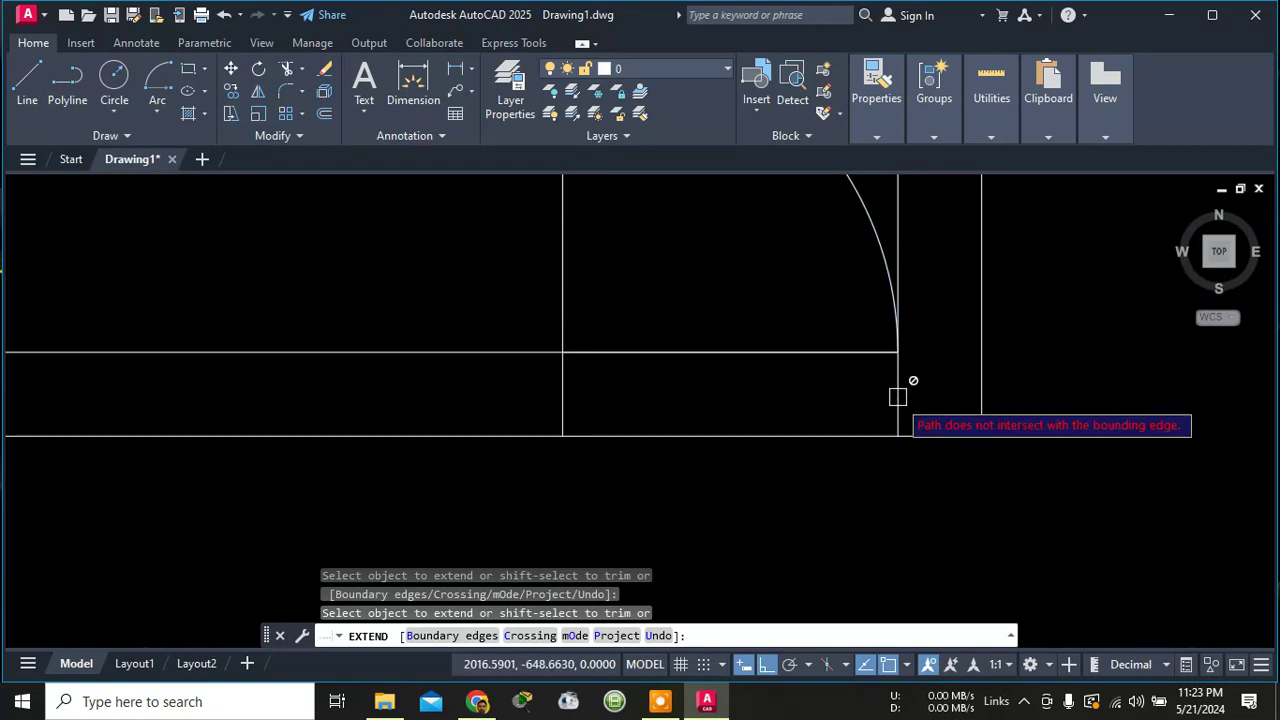
key(Escape)
key(Escape)
key(Escape)
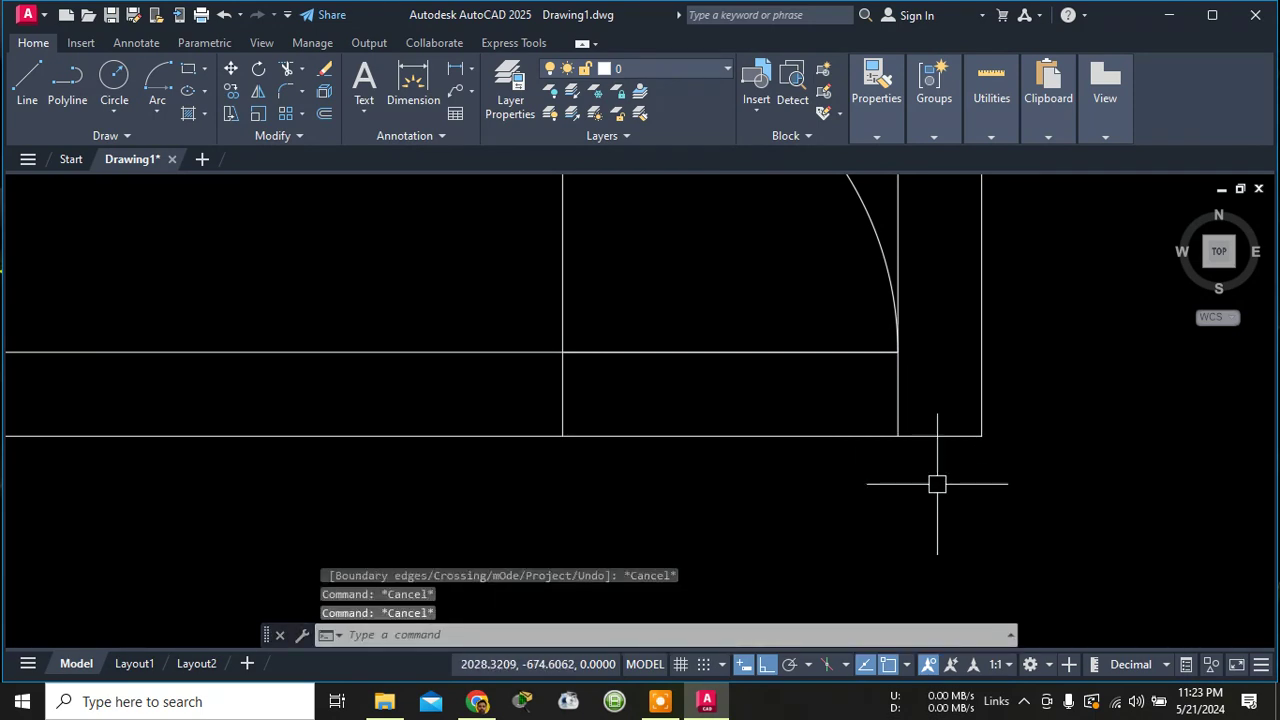
Trim the inner and outer bottom wall lines across the door opening, between the two extended vertical lines.
scroll(930, 459, down, 4)
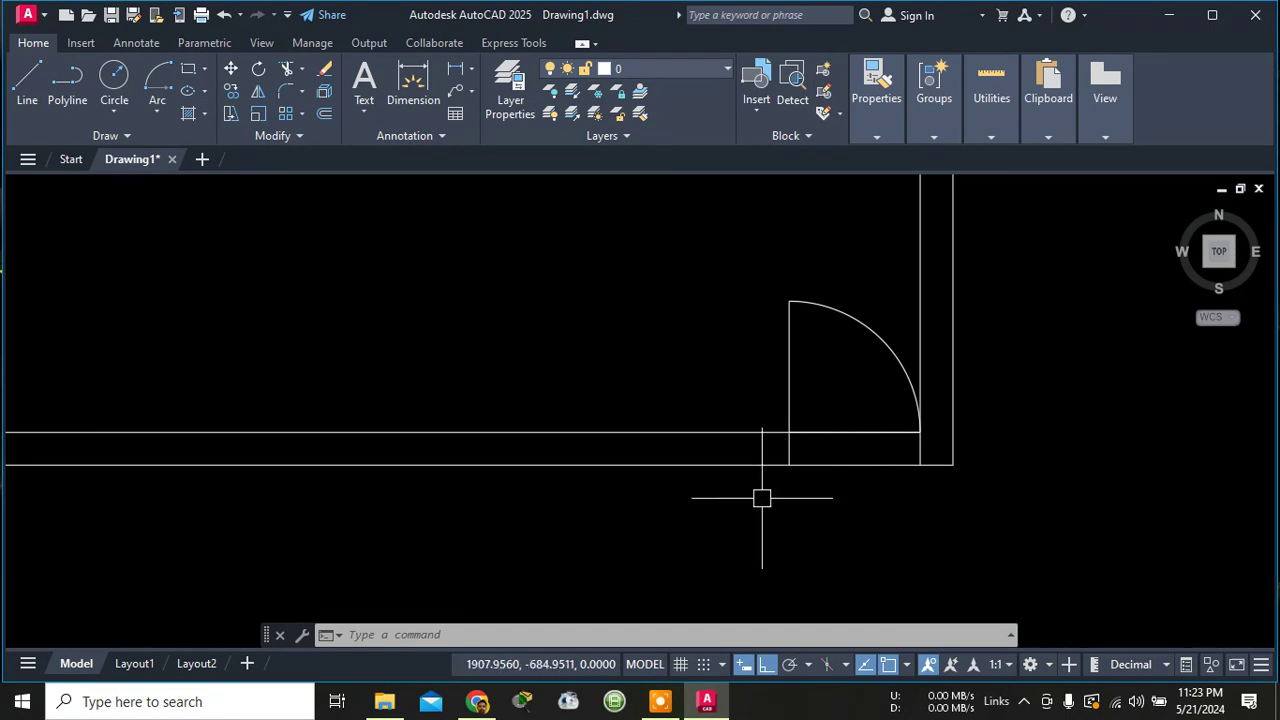
text(rim)
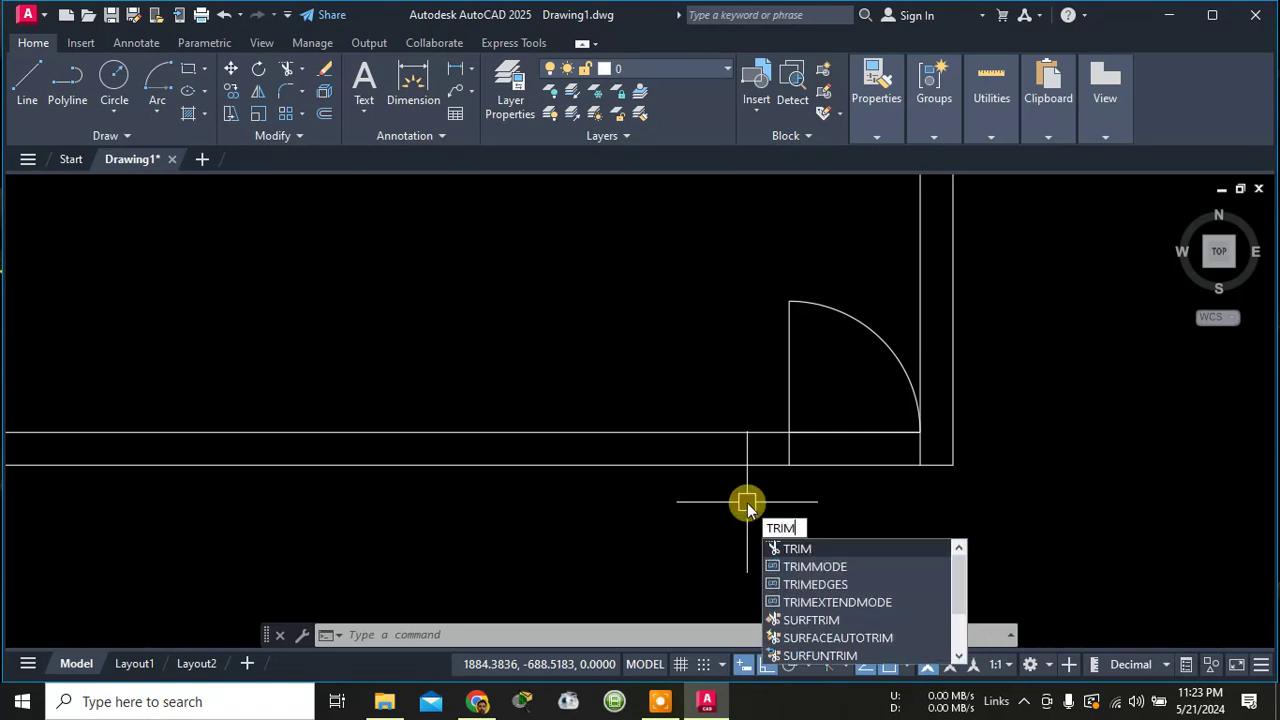
key(Return)
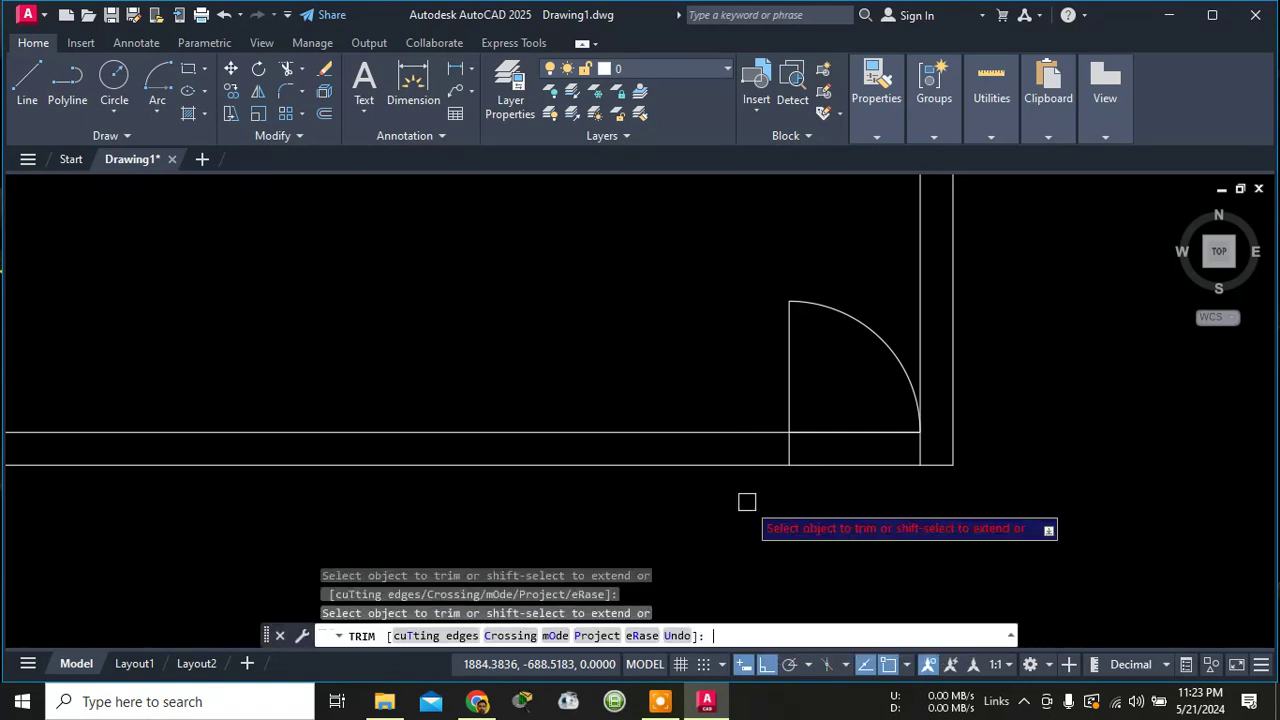
click(844, 463)
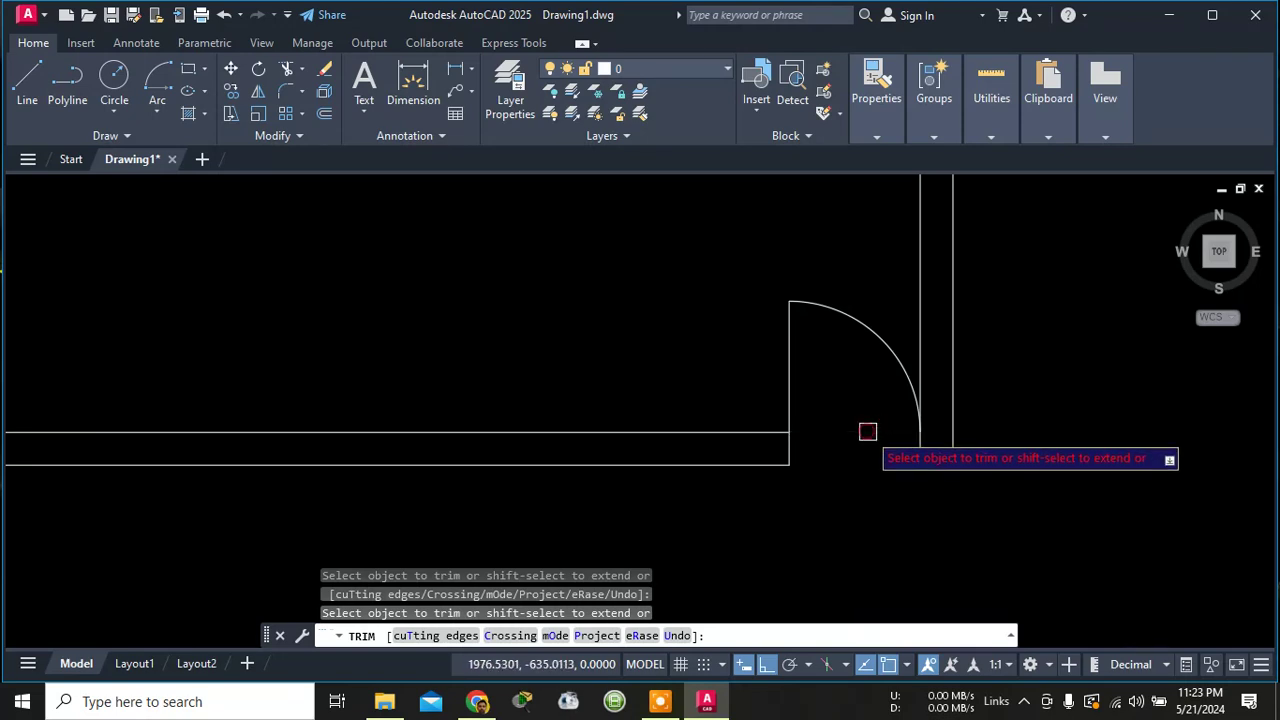
click(862, 432)
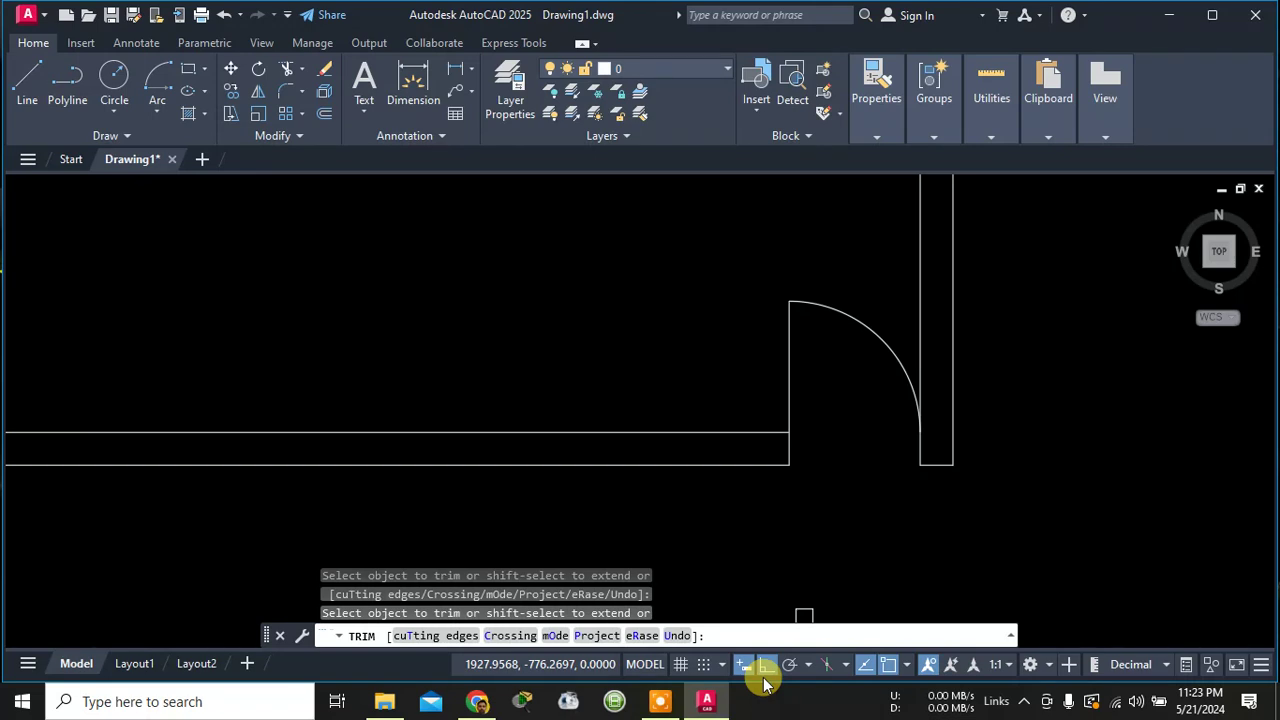
key(Escape)
key(Escape)
key(Escape)
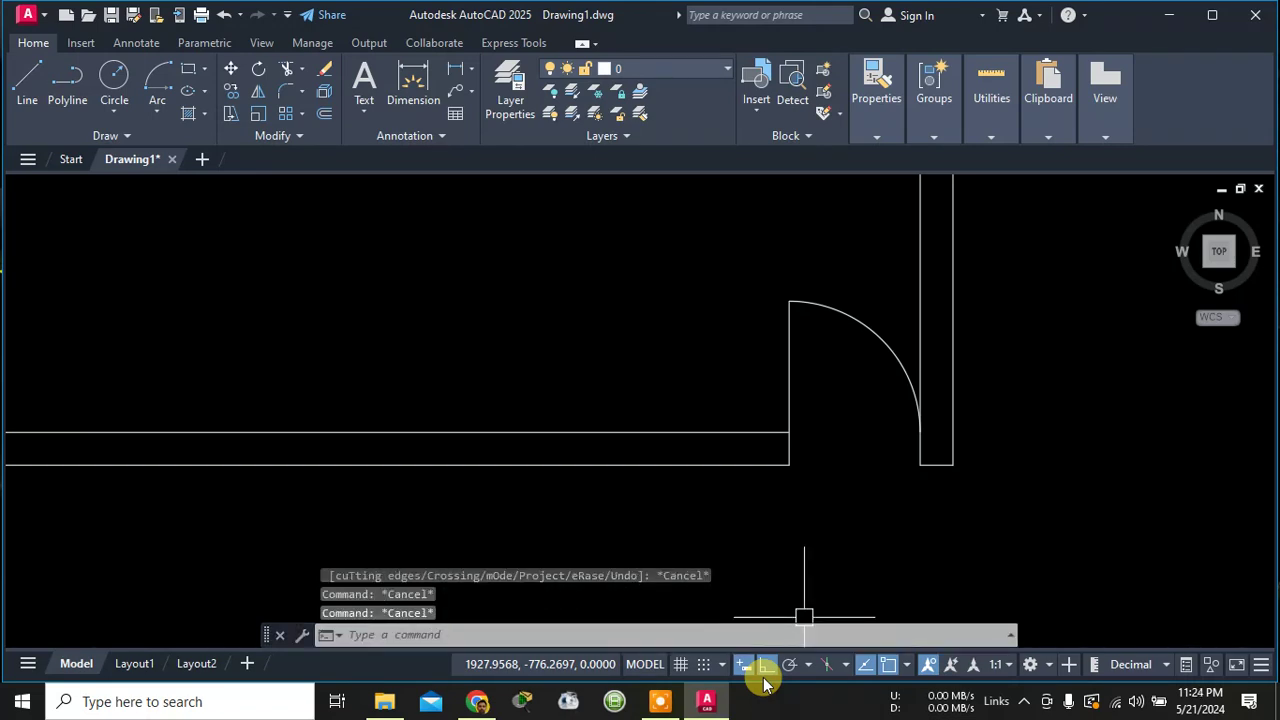
Undo the trim of the bottom wall lines across the door opening.
key(ctrl+z)
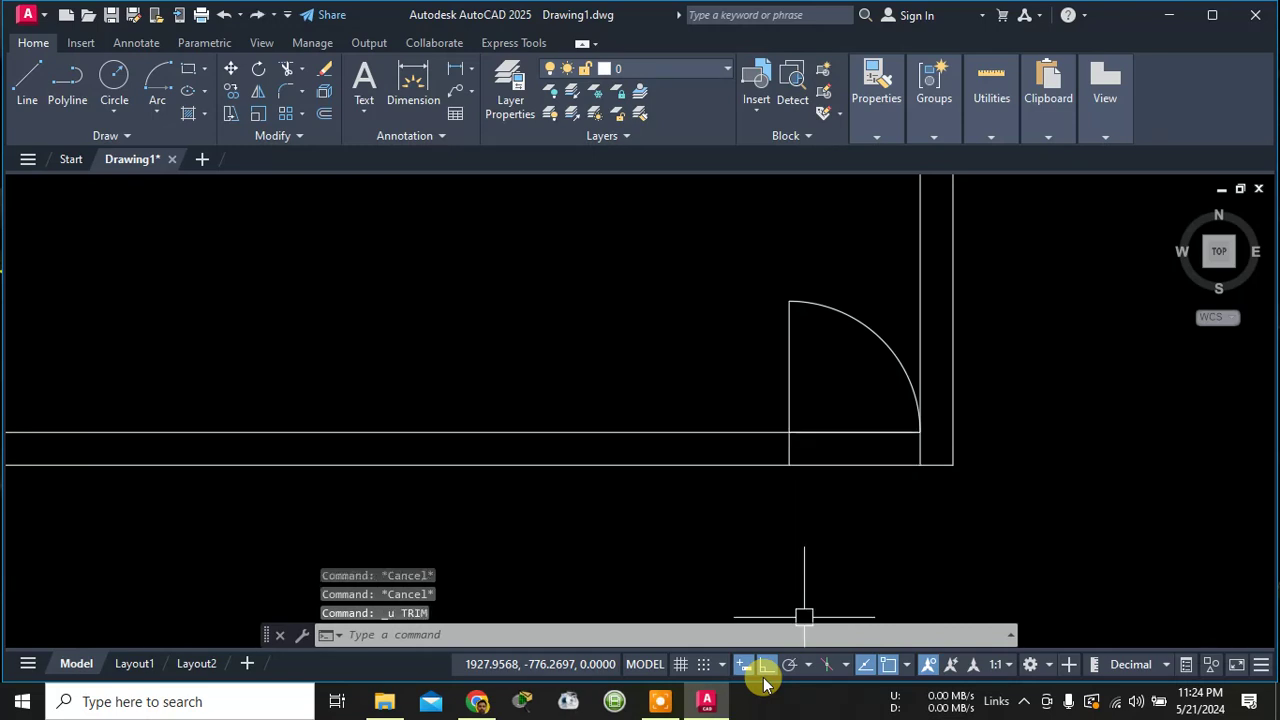
key(Escape)
key(Escape)
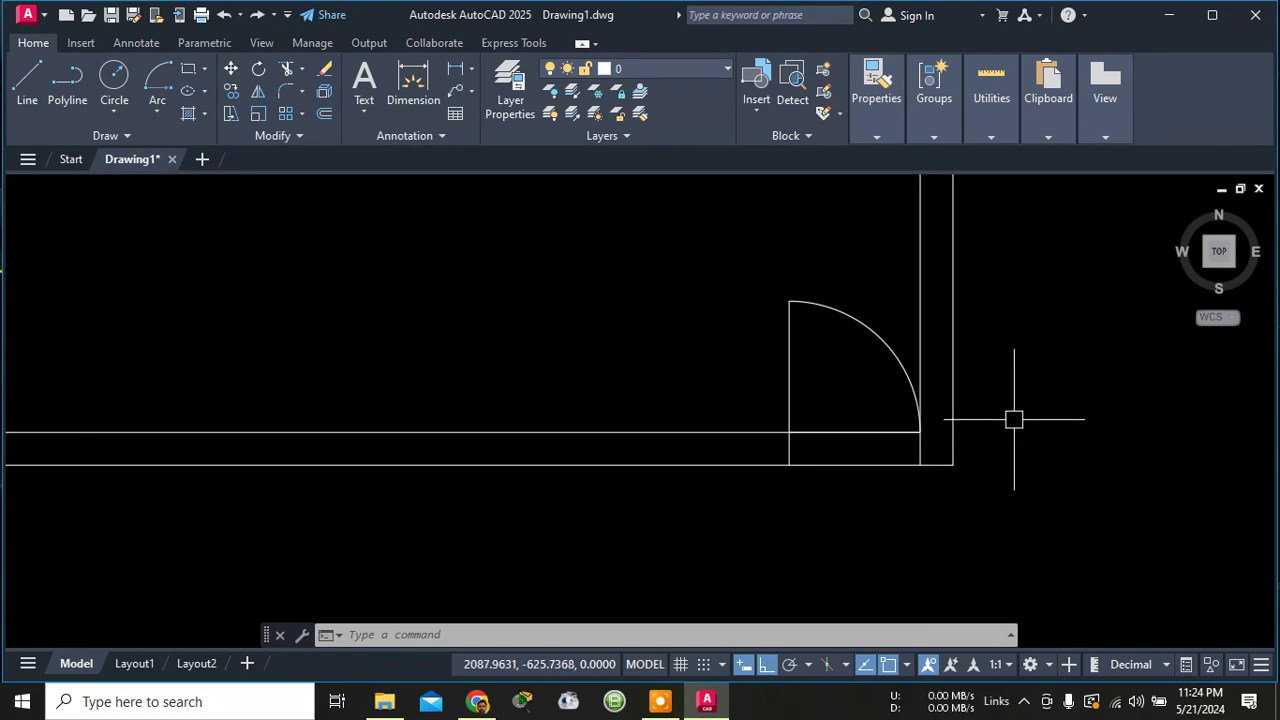
scroll(1012, 420, up, 2)
key(Escape)
key(Escape)
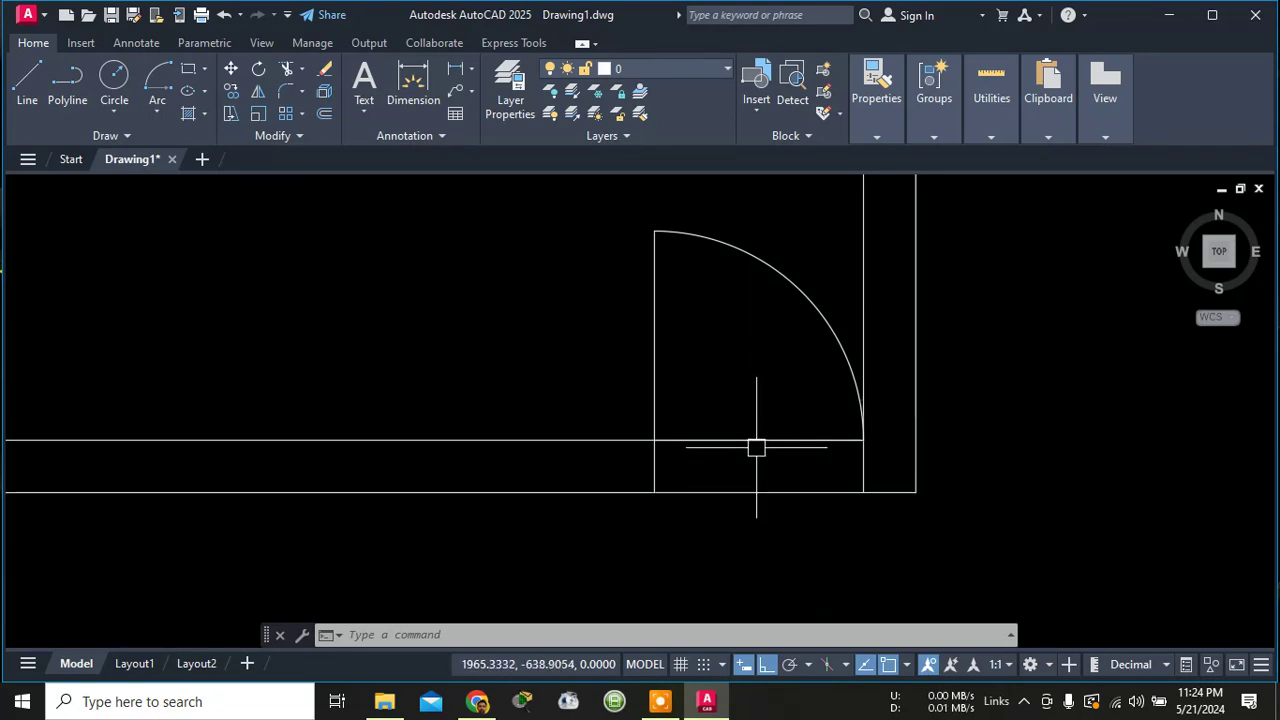
click(294, 139)
click(263, 263)
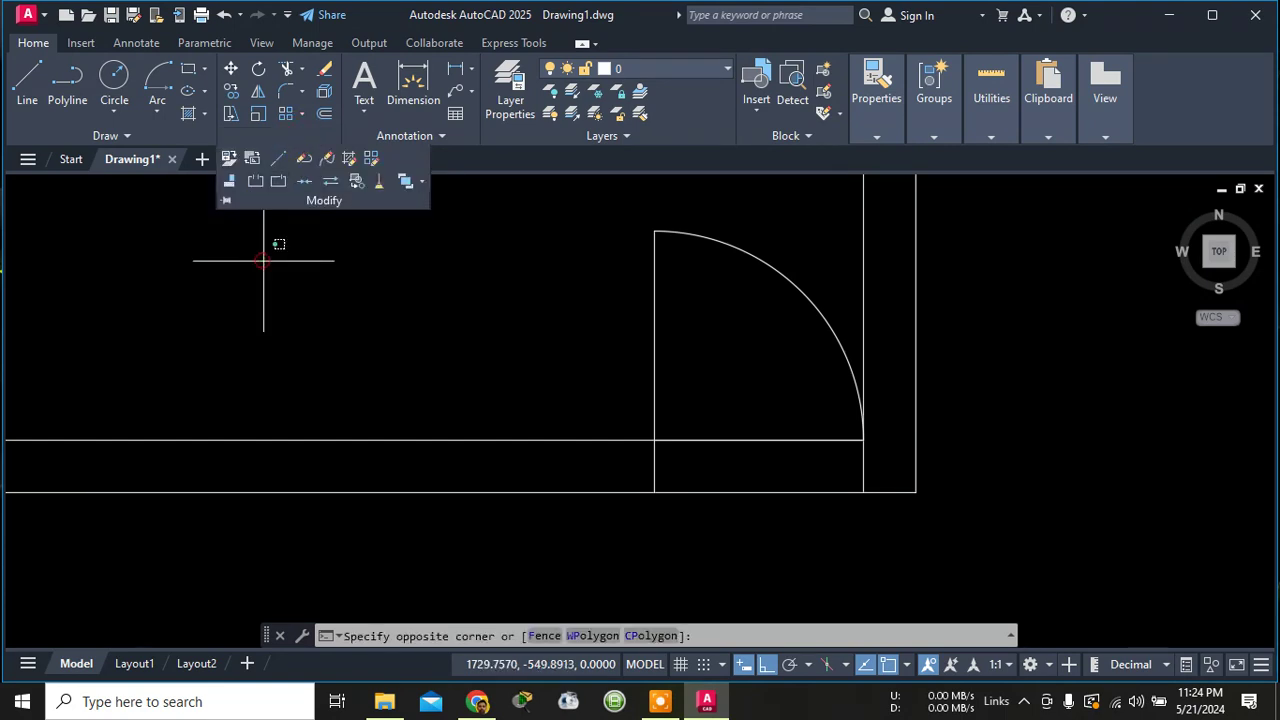
key(Escape)
key(Escape)
key(Escape)
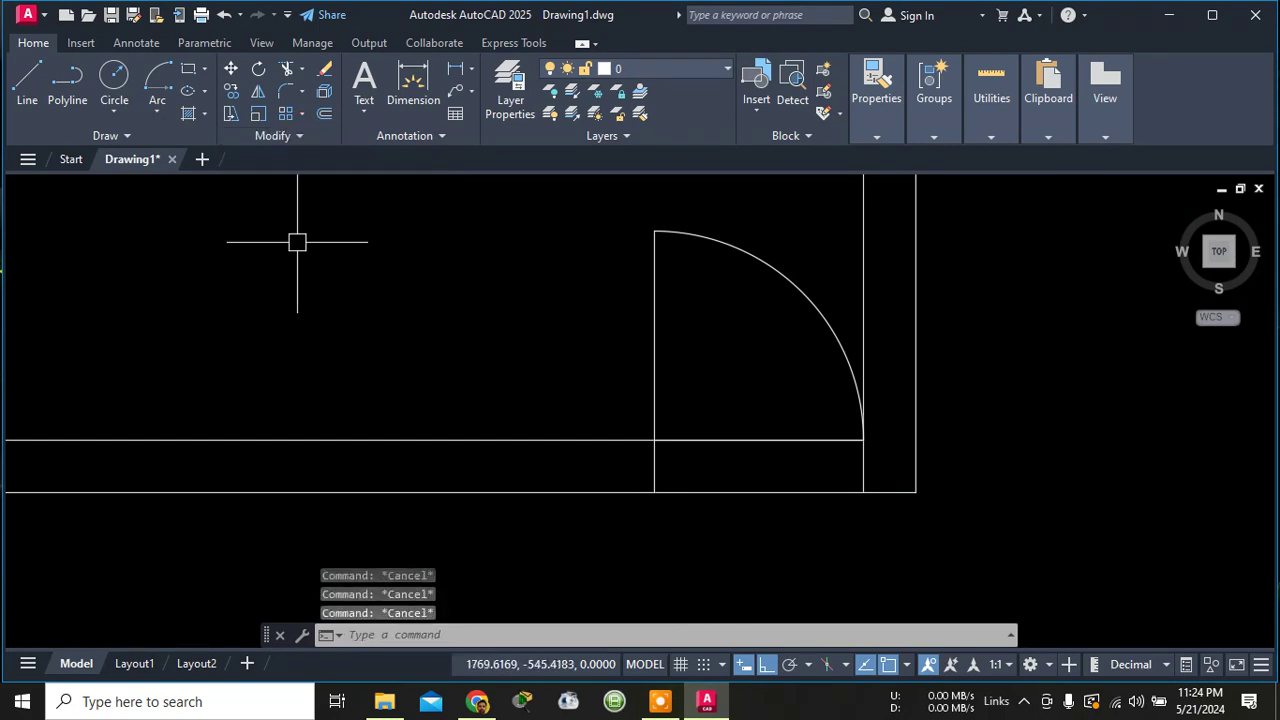
Break the outer bottom wall line across the door opening, using the lower ends of the door line and the inner right wall line as break points.
click(285, 139)
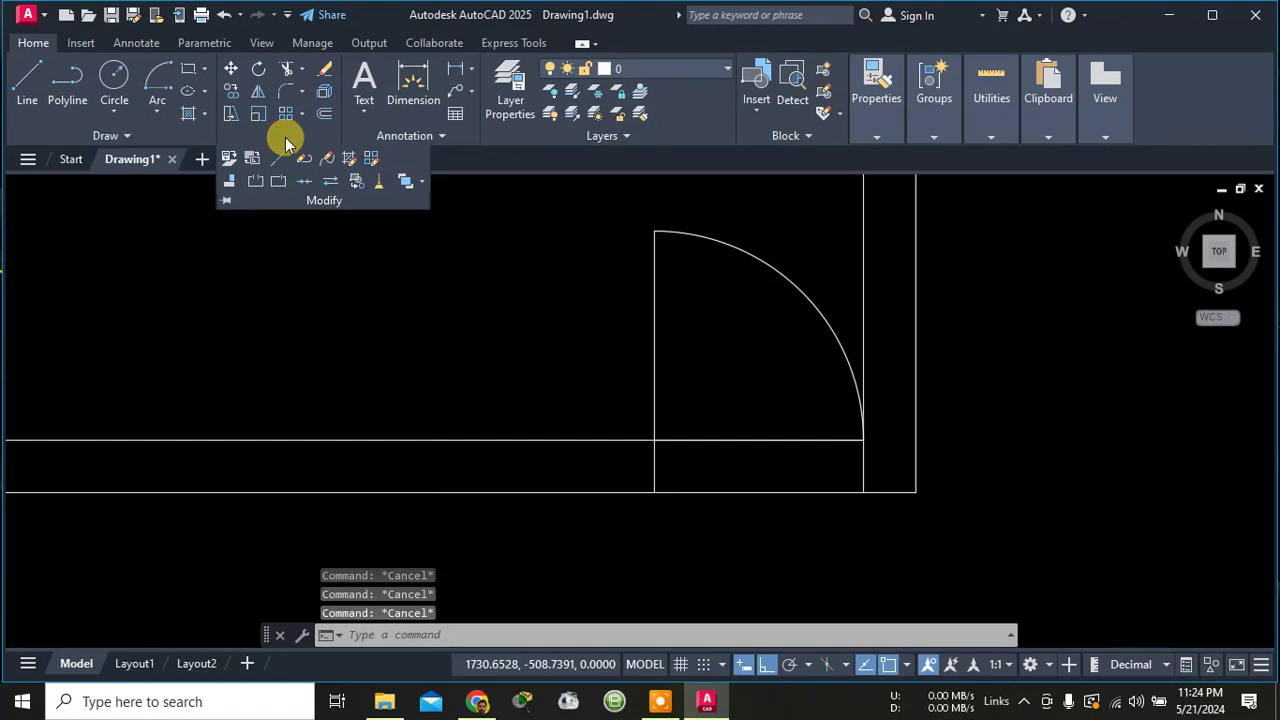
click(254, 183)
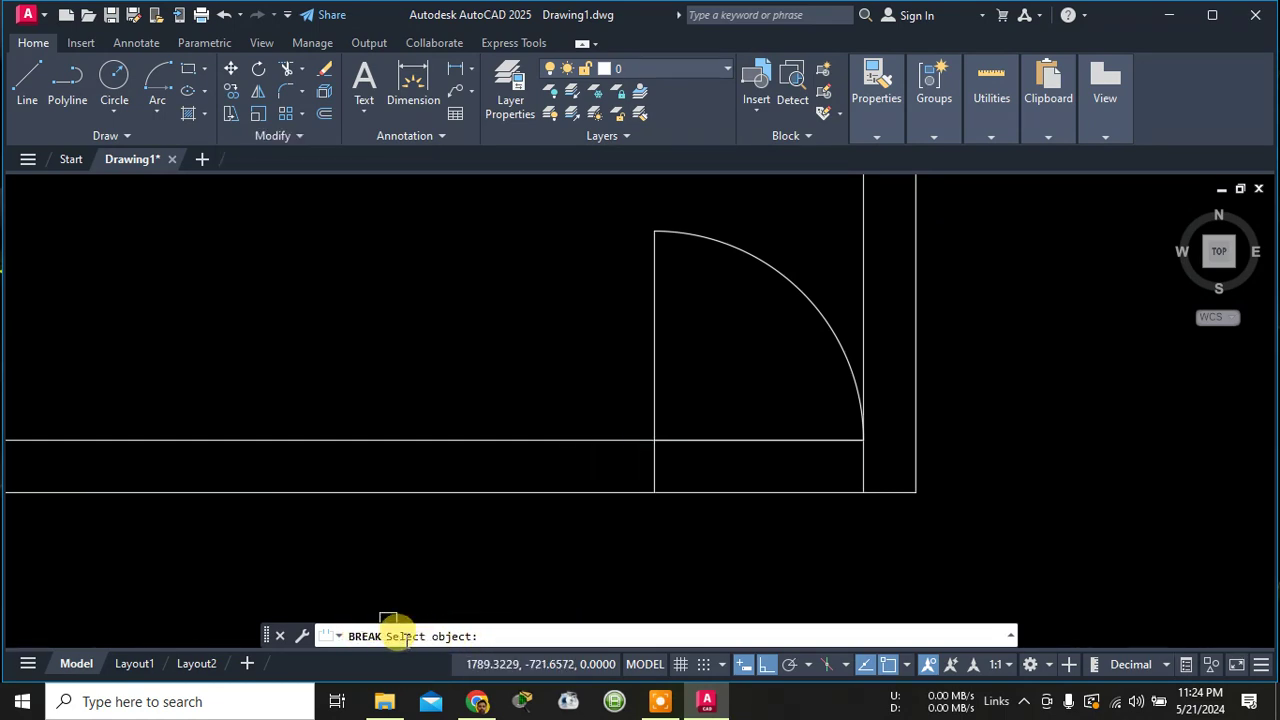
click(749, 493)
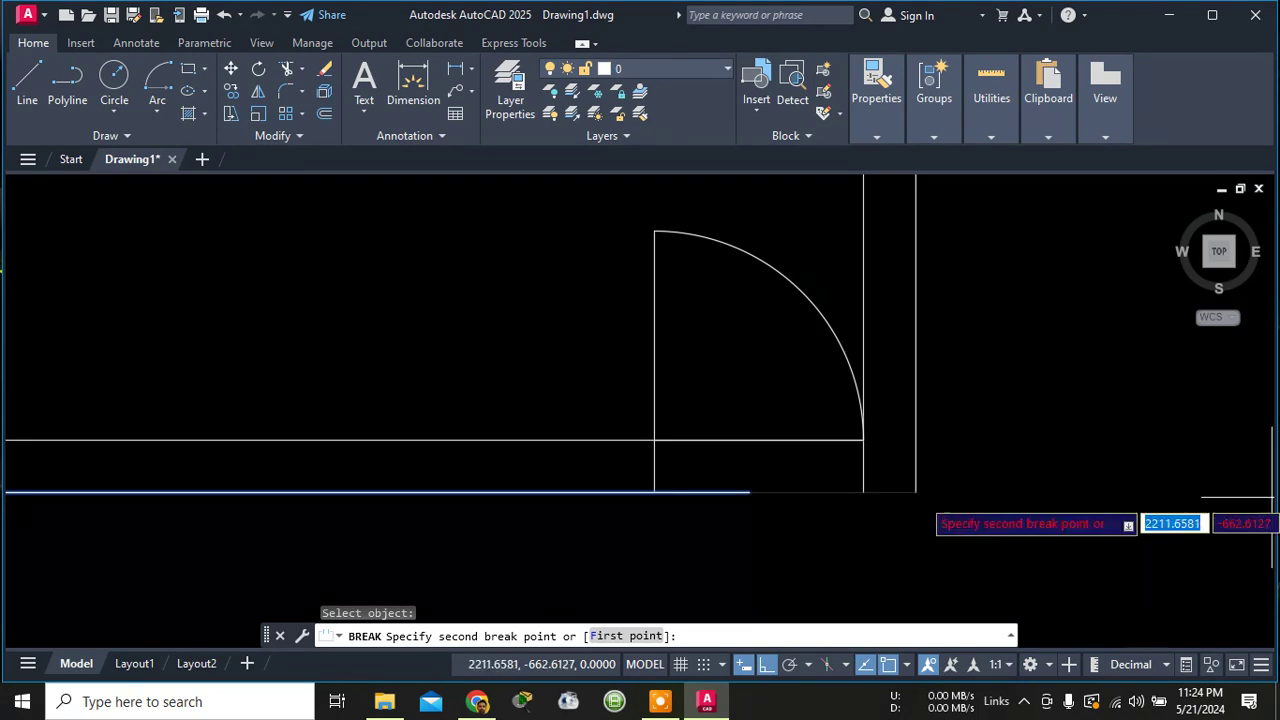
right_click(802, 493)
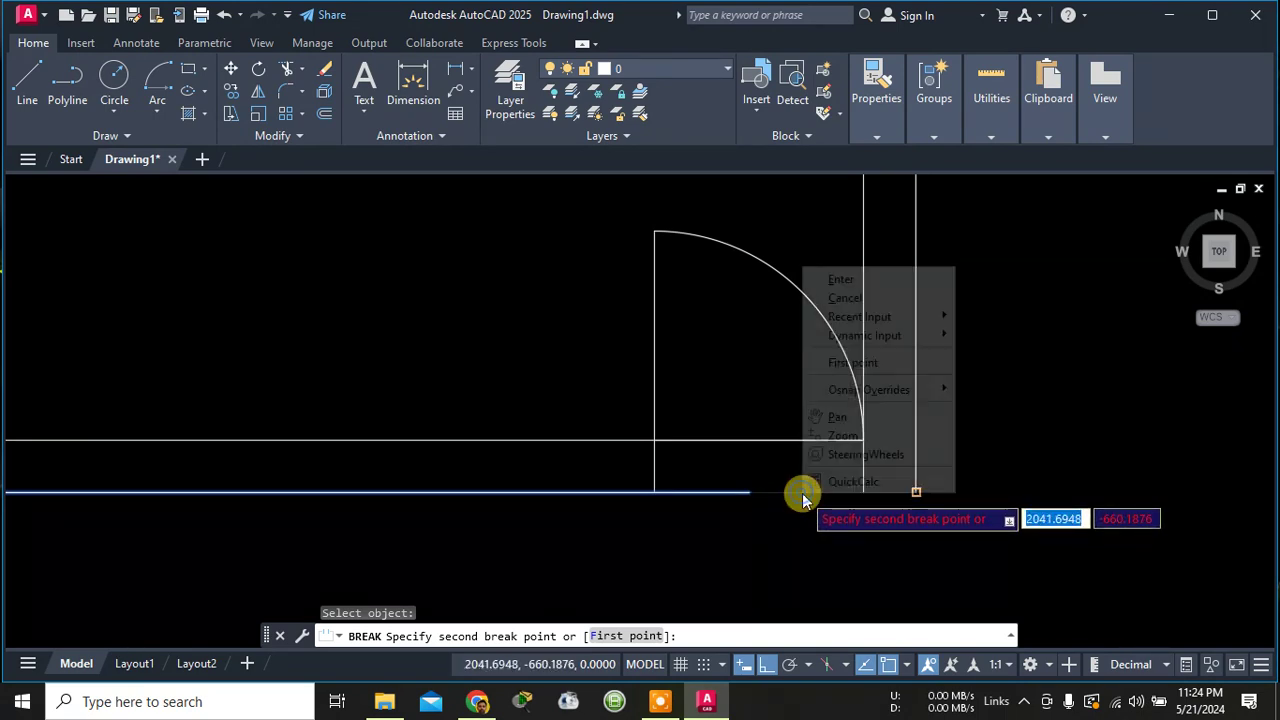
click(866, 368)
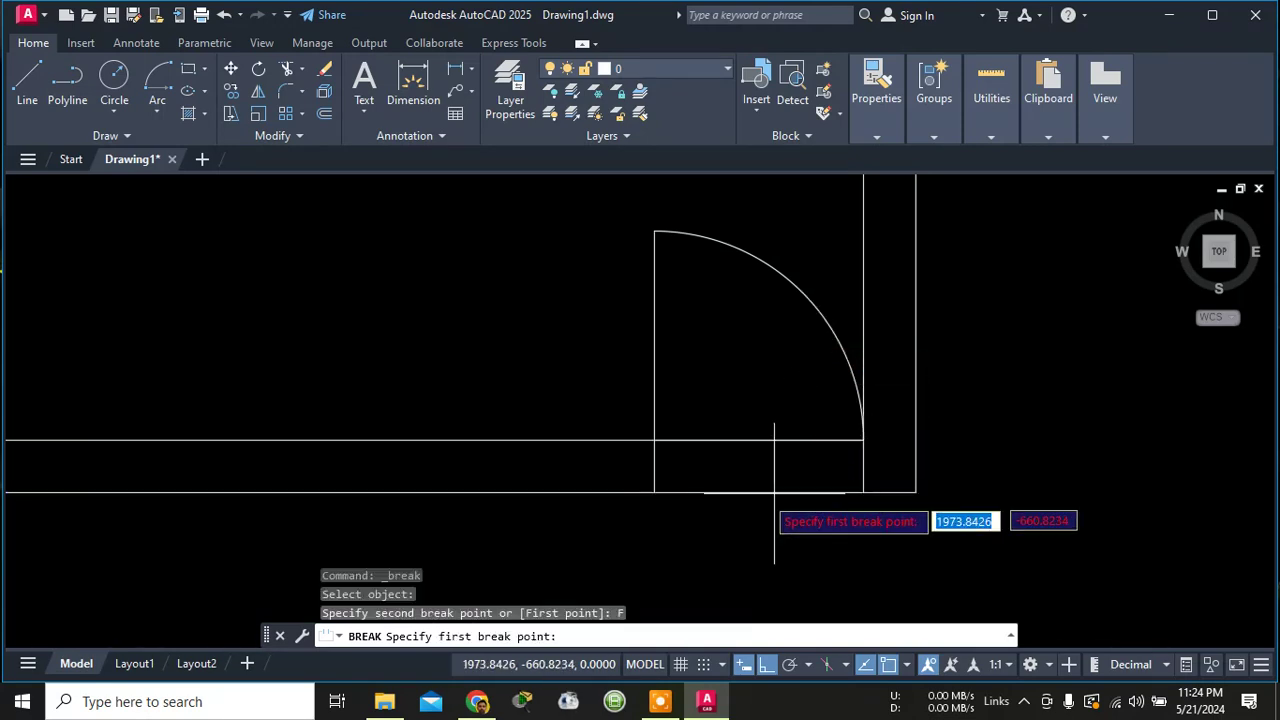
click(654, 492)
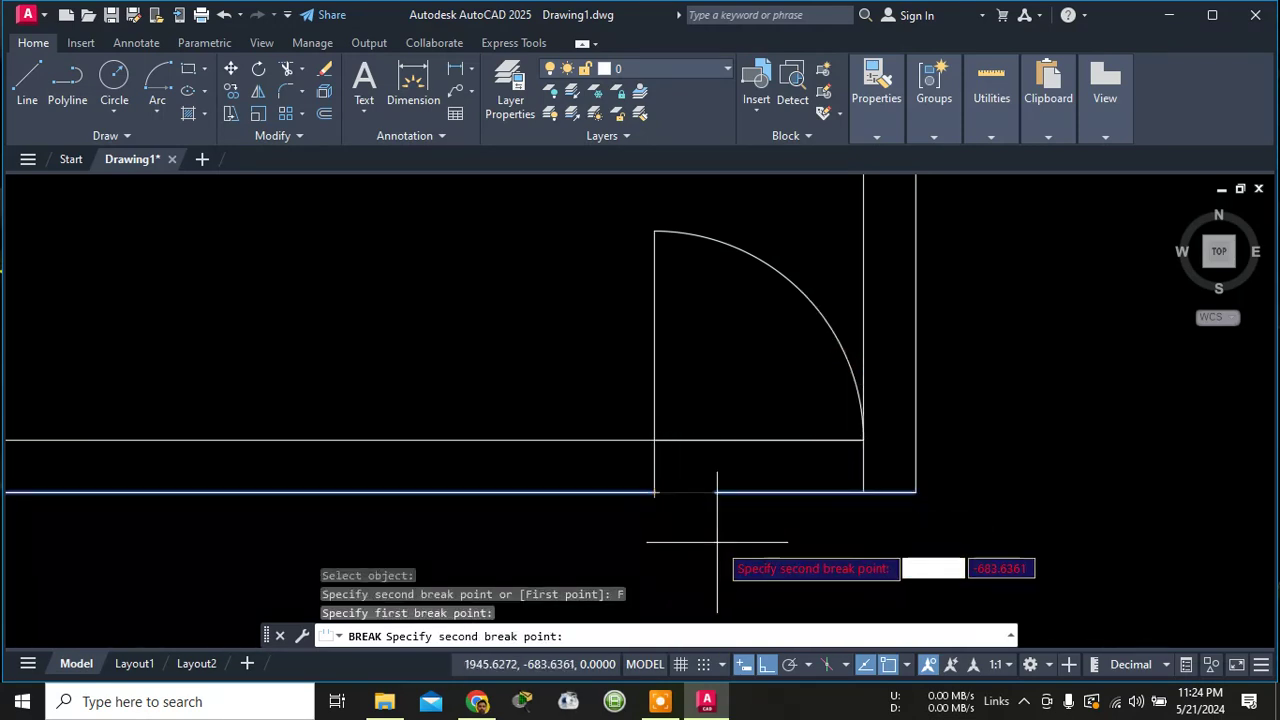
click(863, 492)
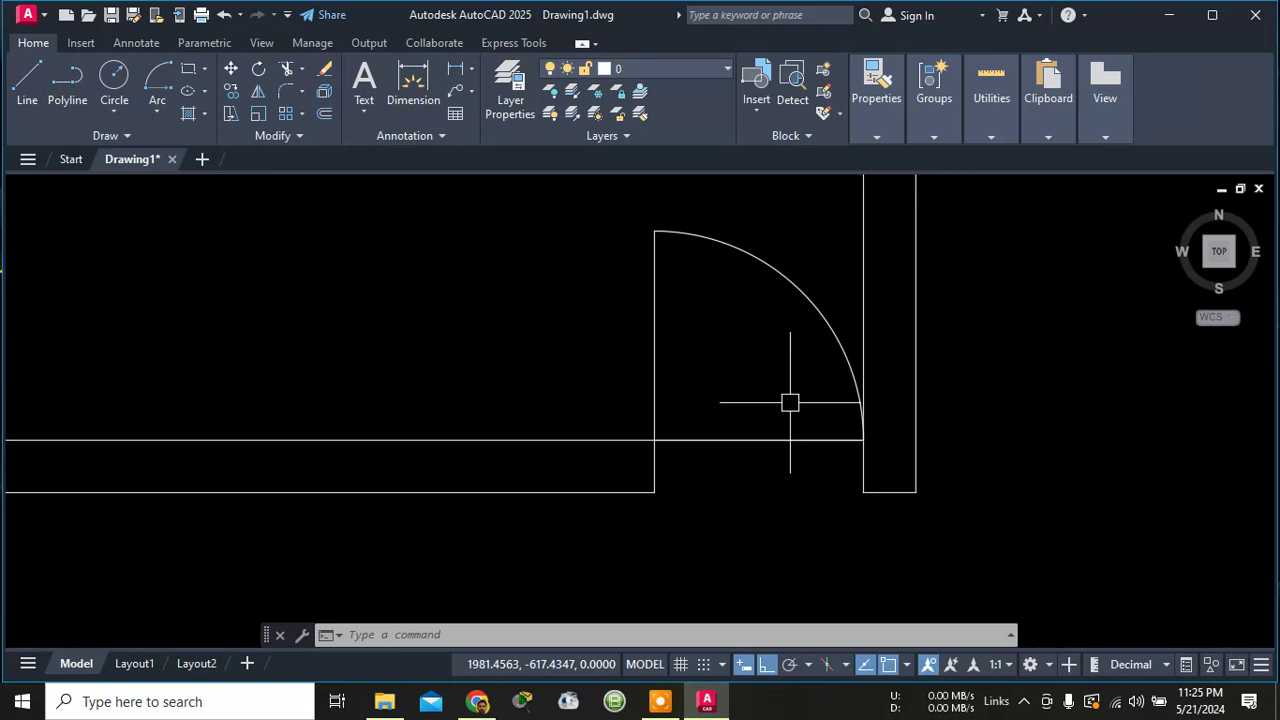
scroll(776, 430, down, 3)
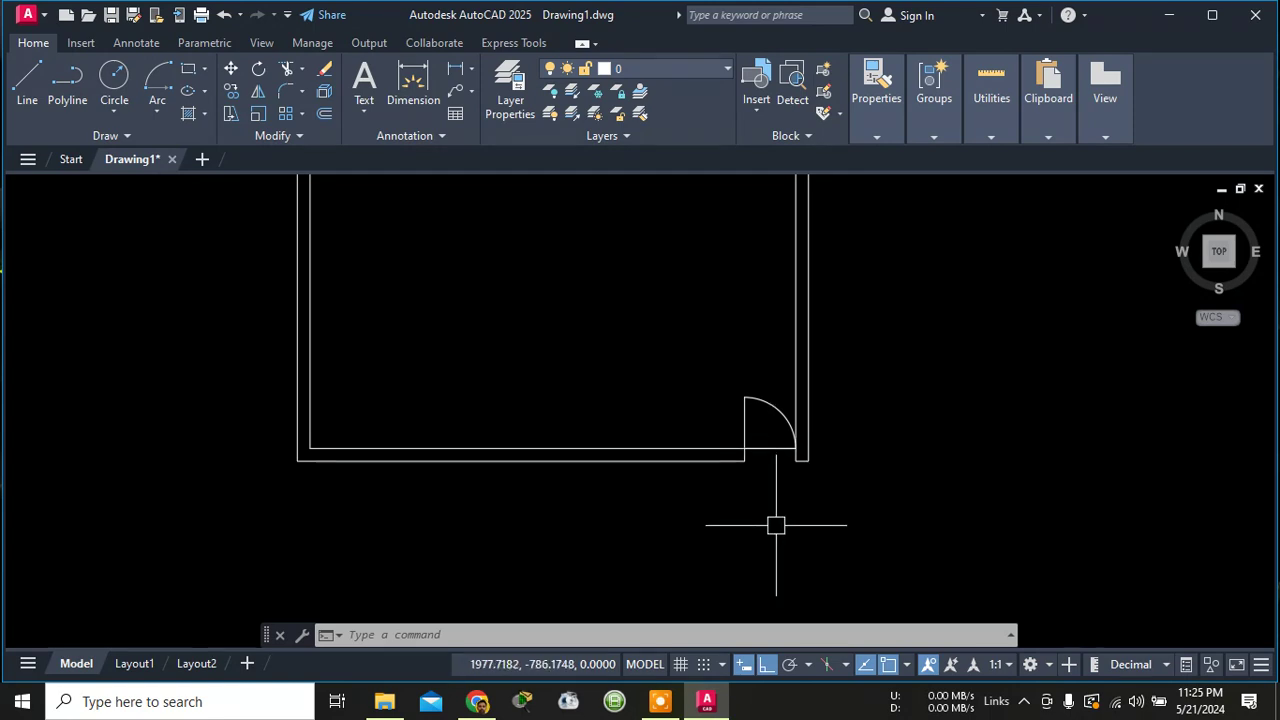
scroll(778, 528, up, 1)
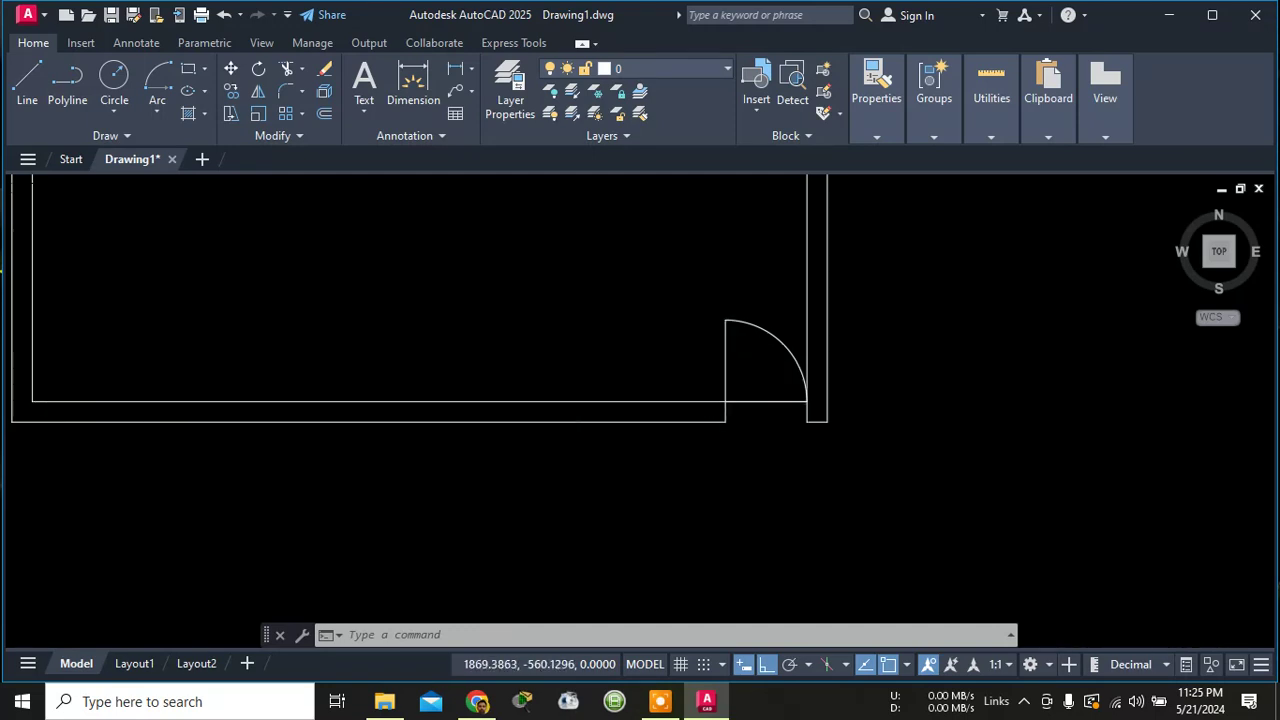
click(723, 362)
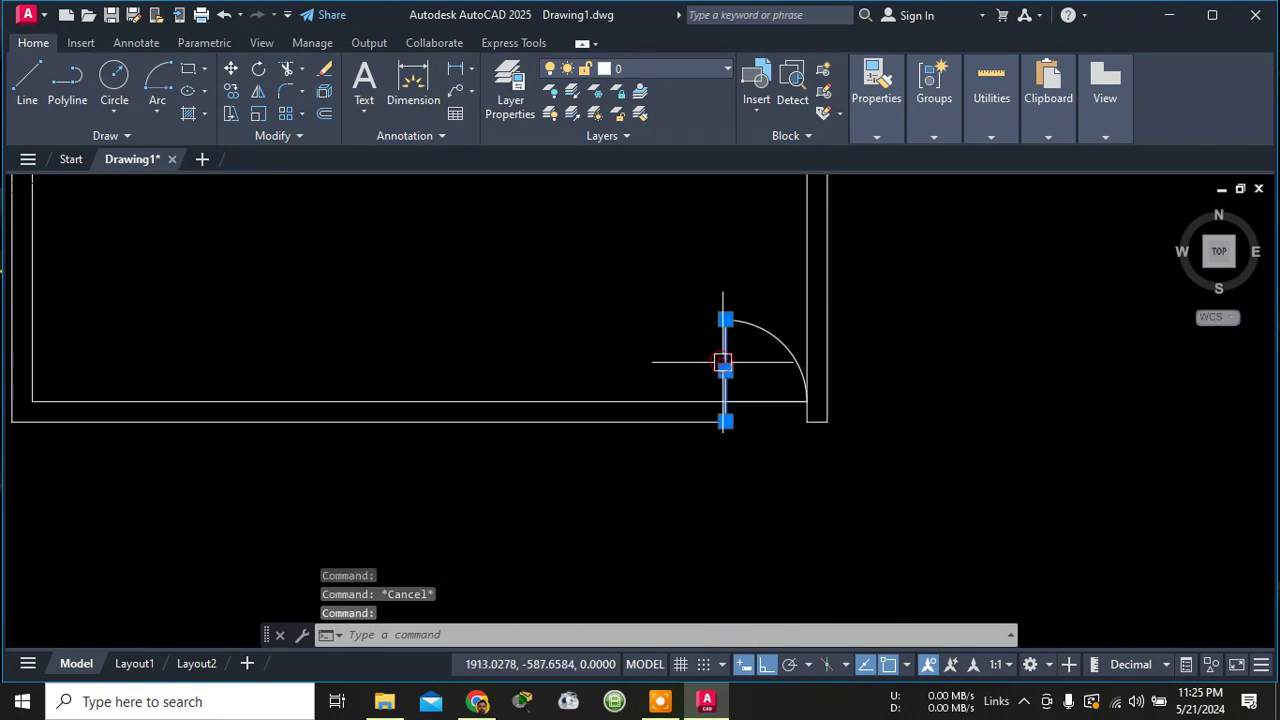
click(762, 321)
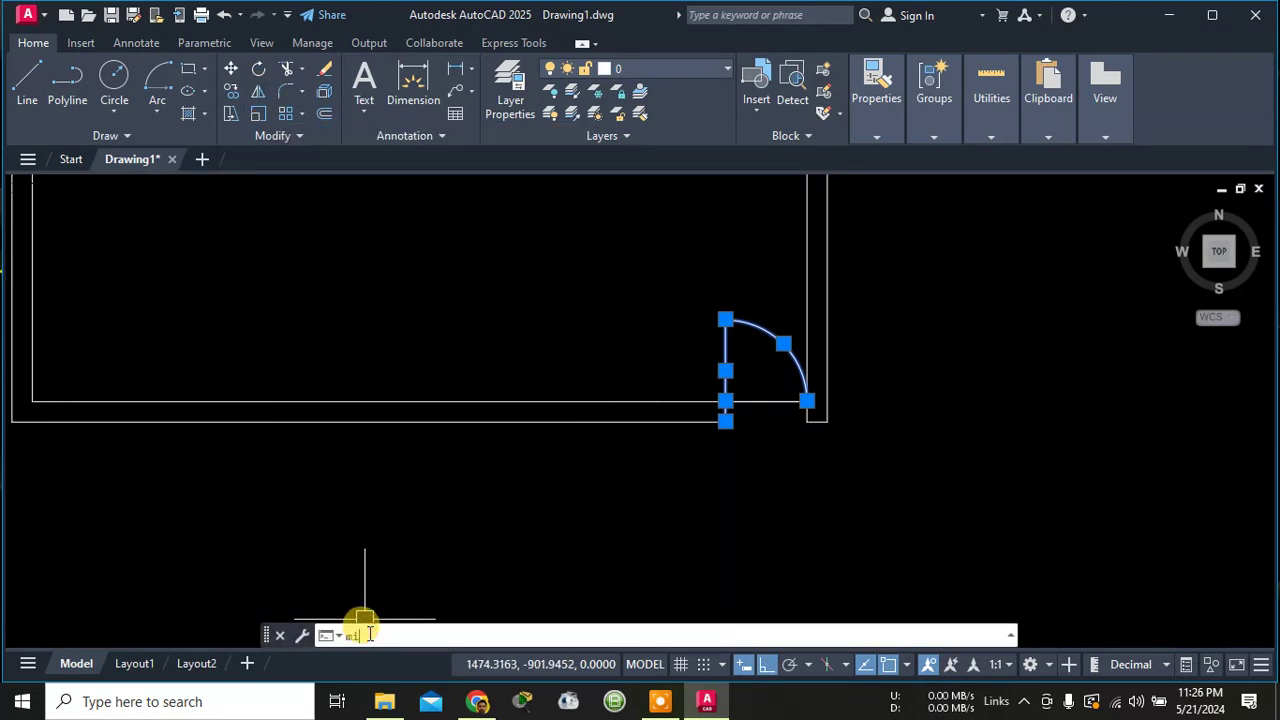
text(ror)
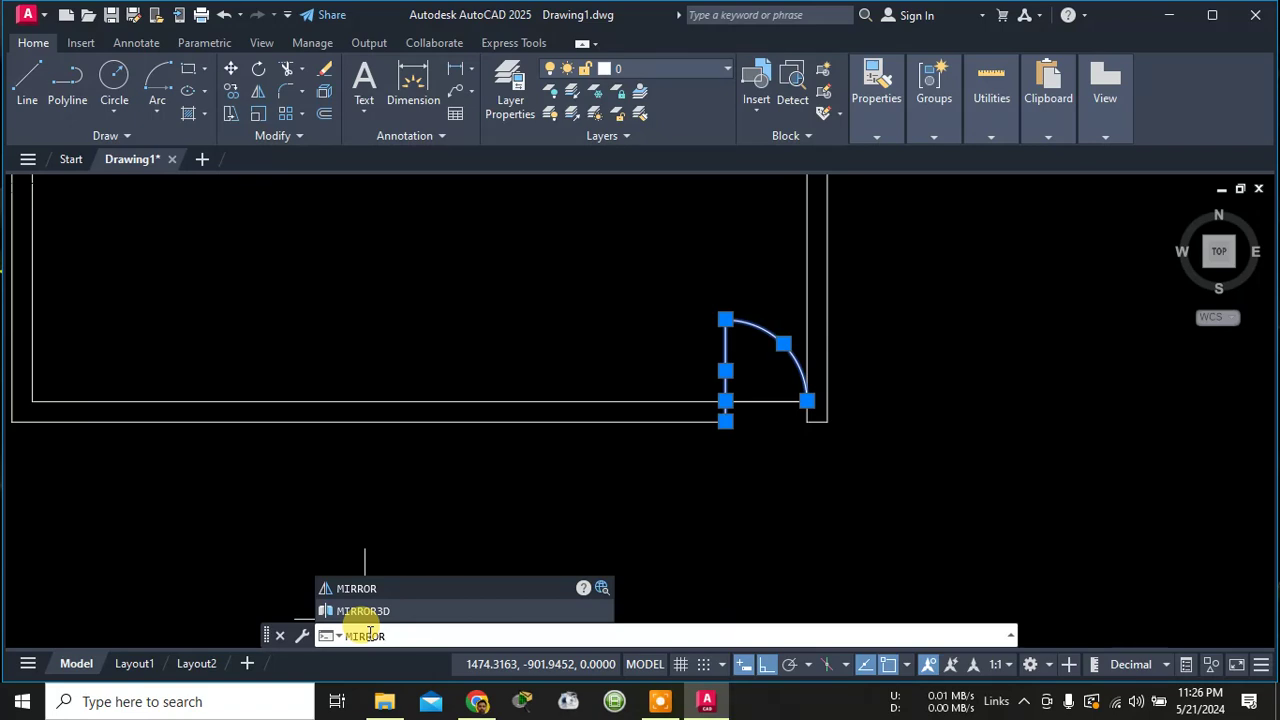
key(Return)
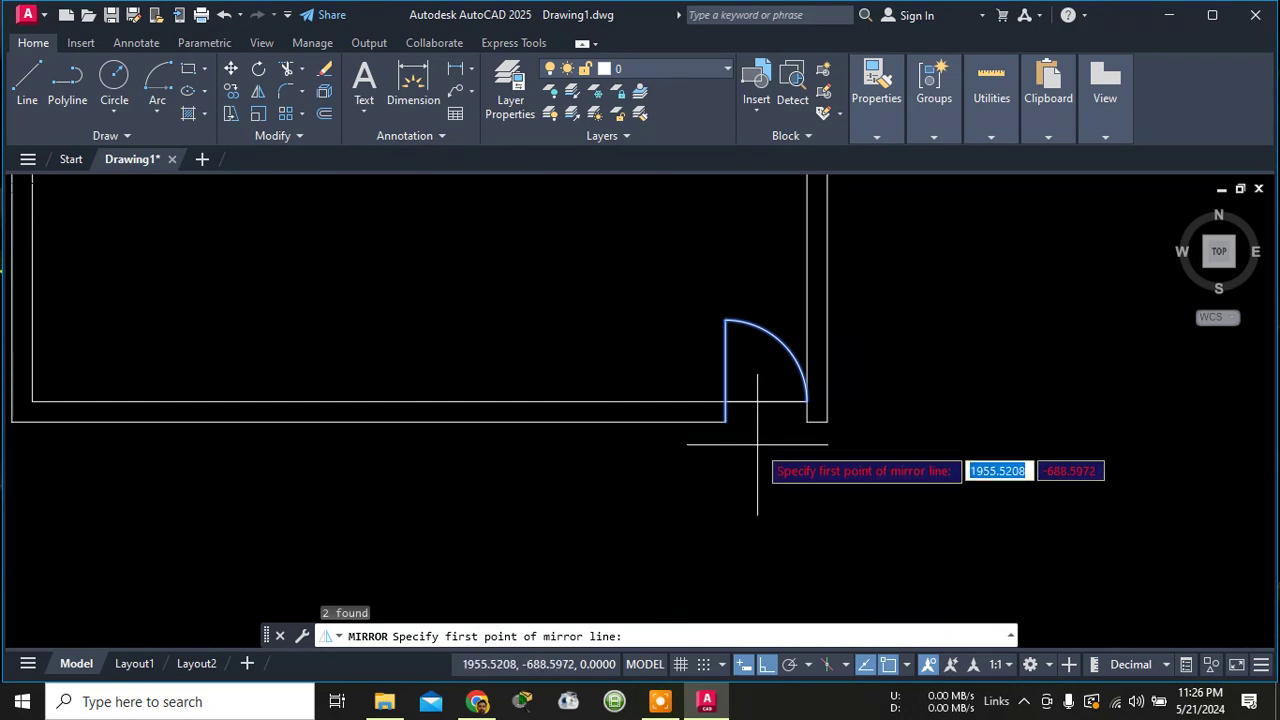
shift+right_click(962, 446)
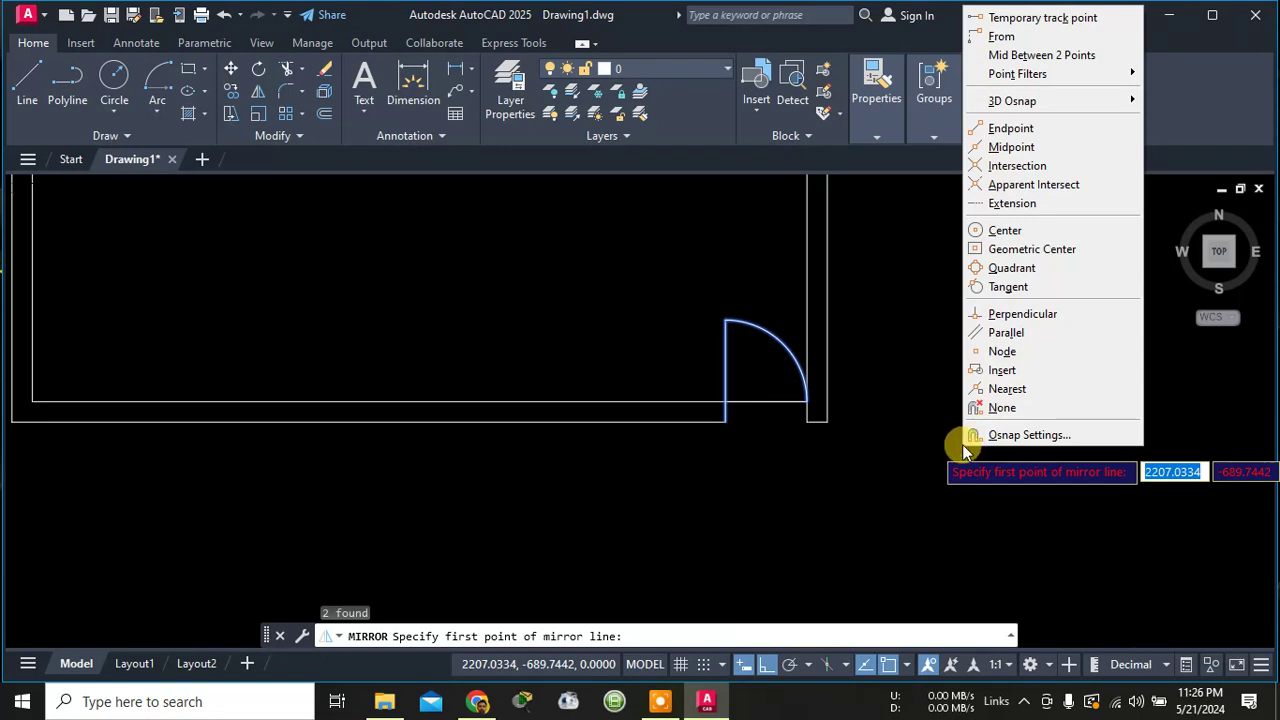
click(1003, 148)
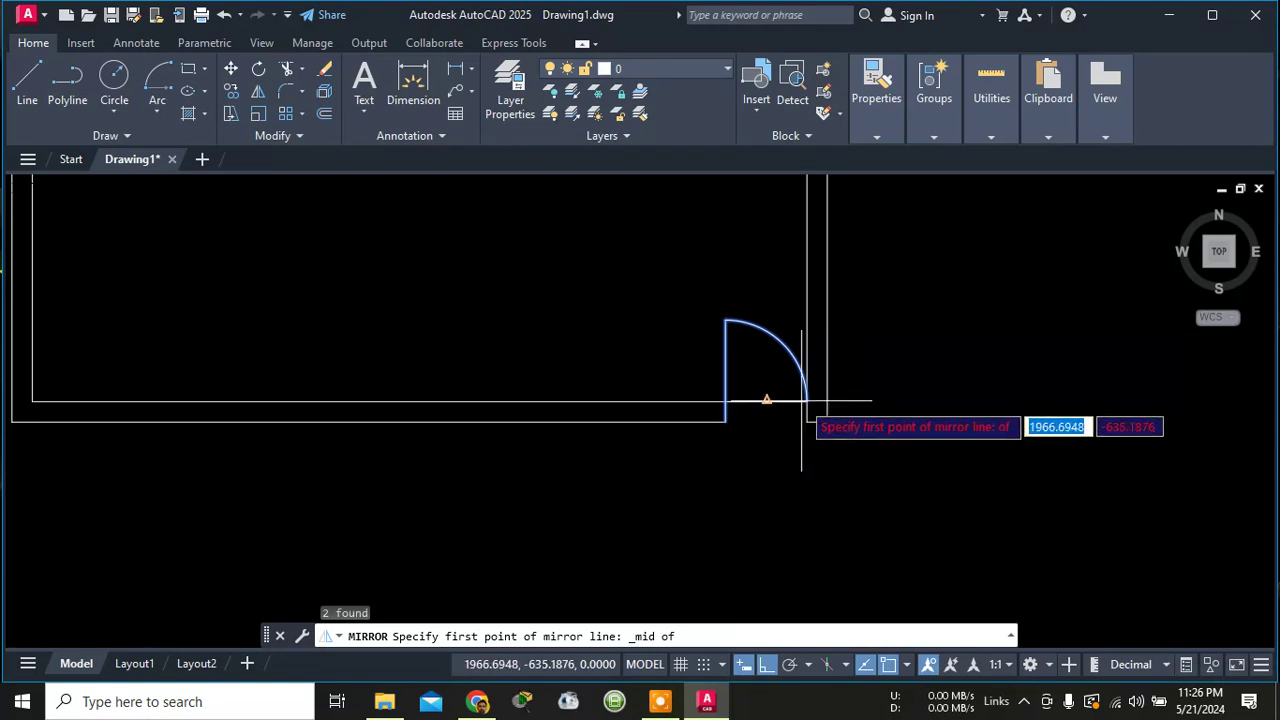
scroll(811, 404, up, 5)
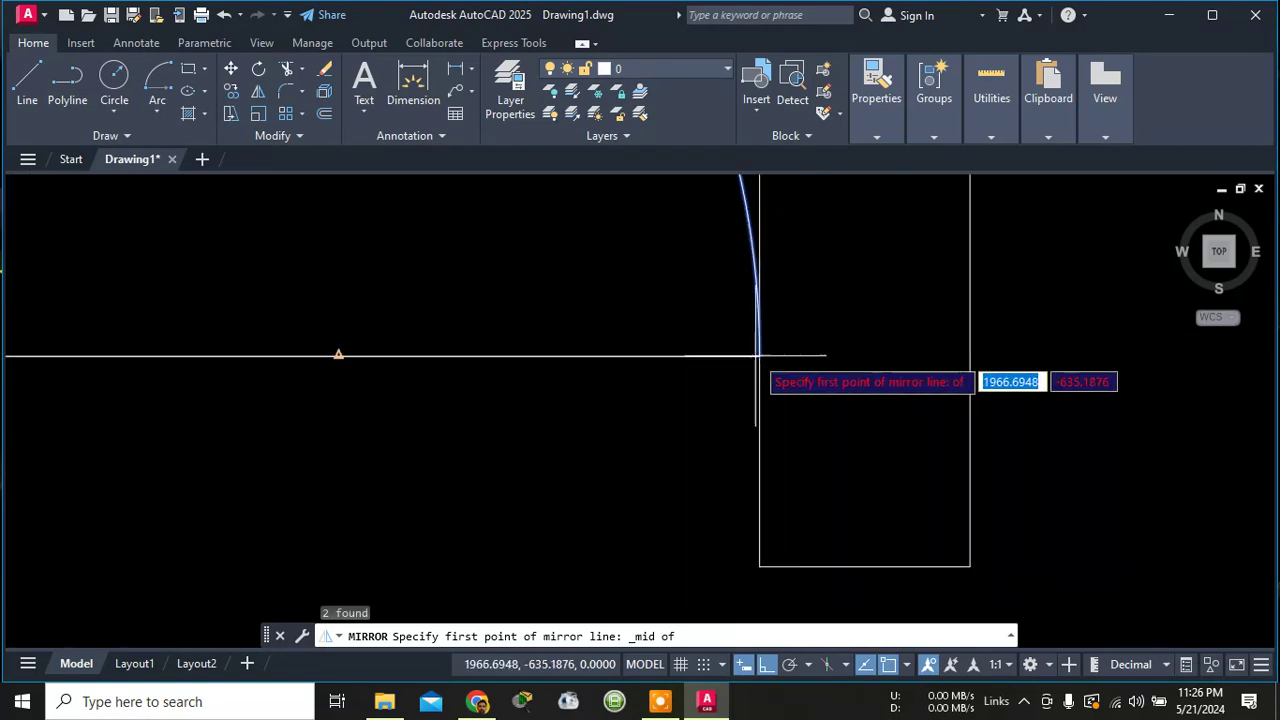
scroll(760, 373, down, 5)
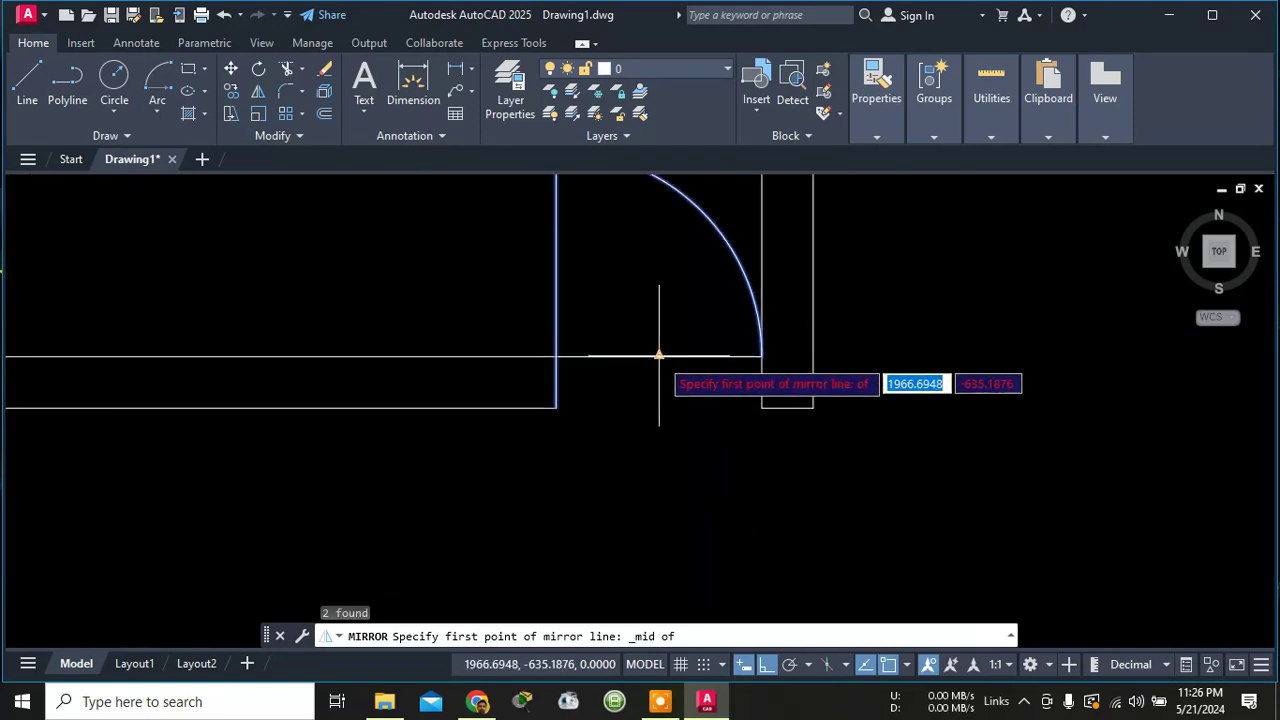
scroll(430, 357, down, 3)
scroll(432, 357, down, 2)
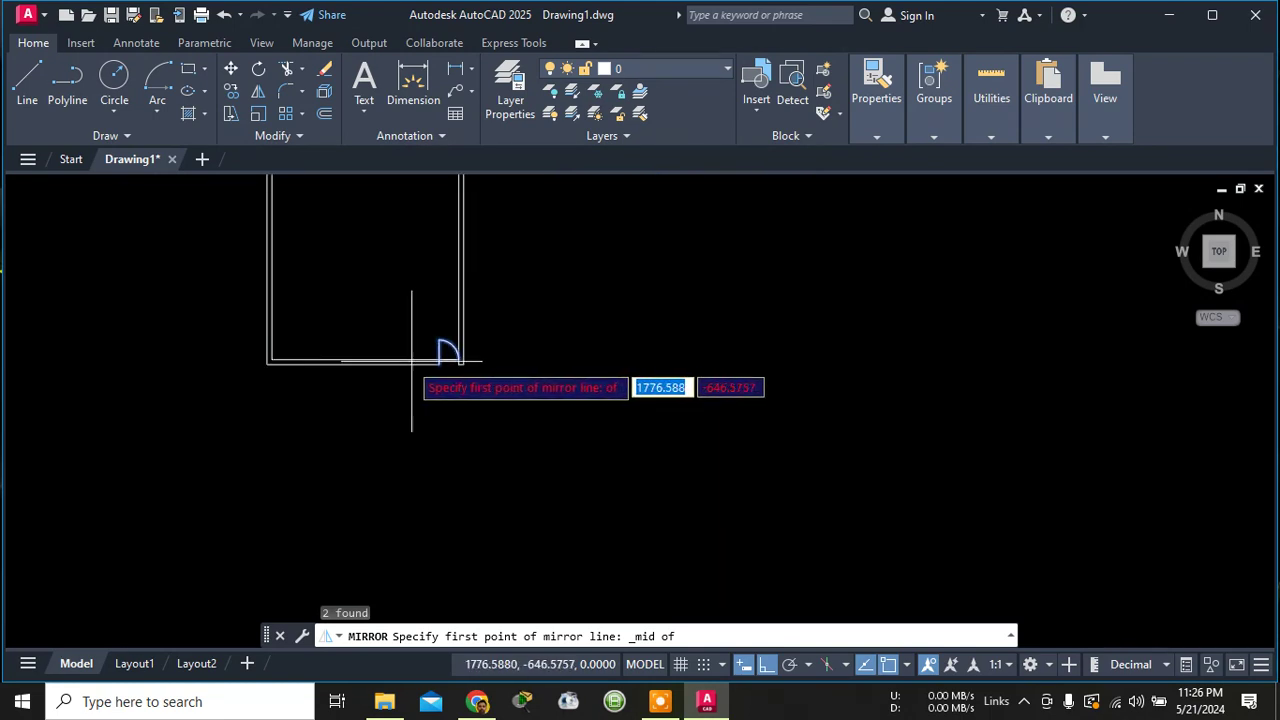
scroll(361, 358, up, 7)
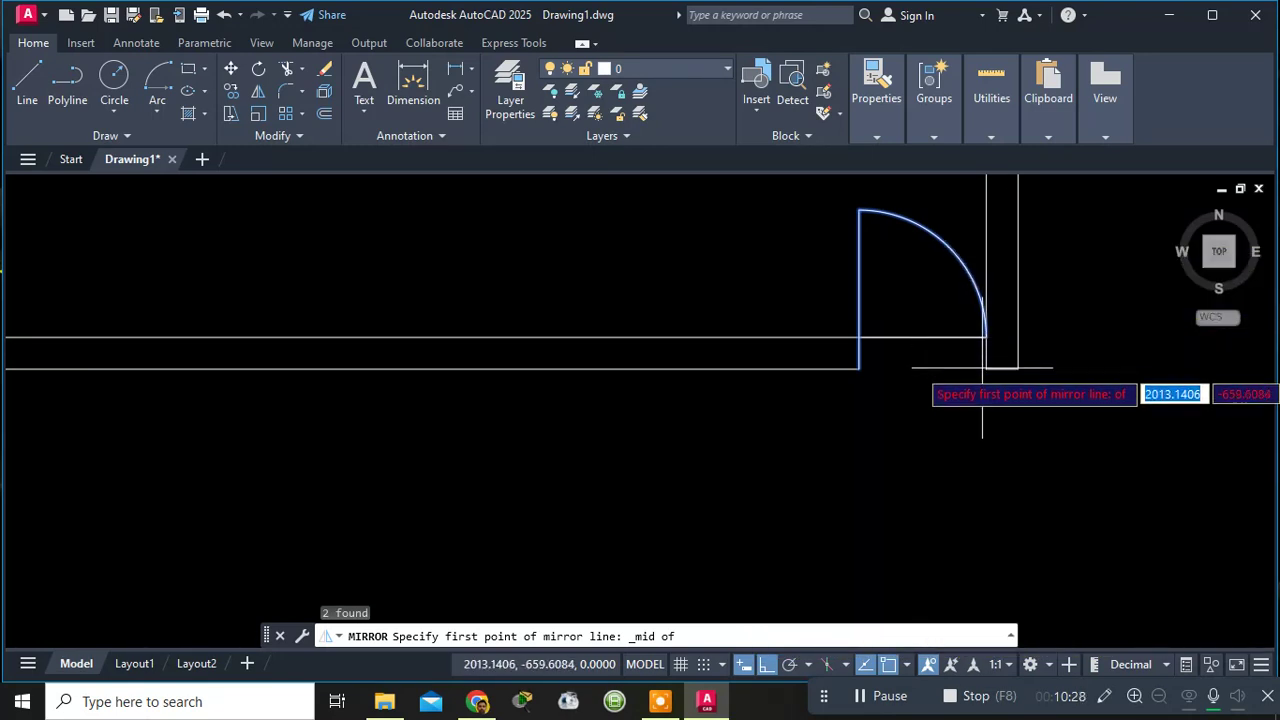
click(923, 335)
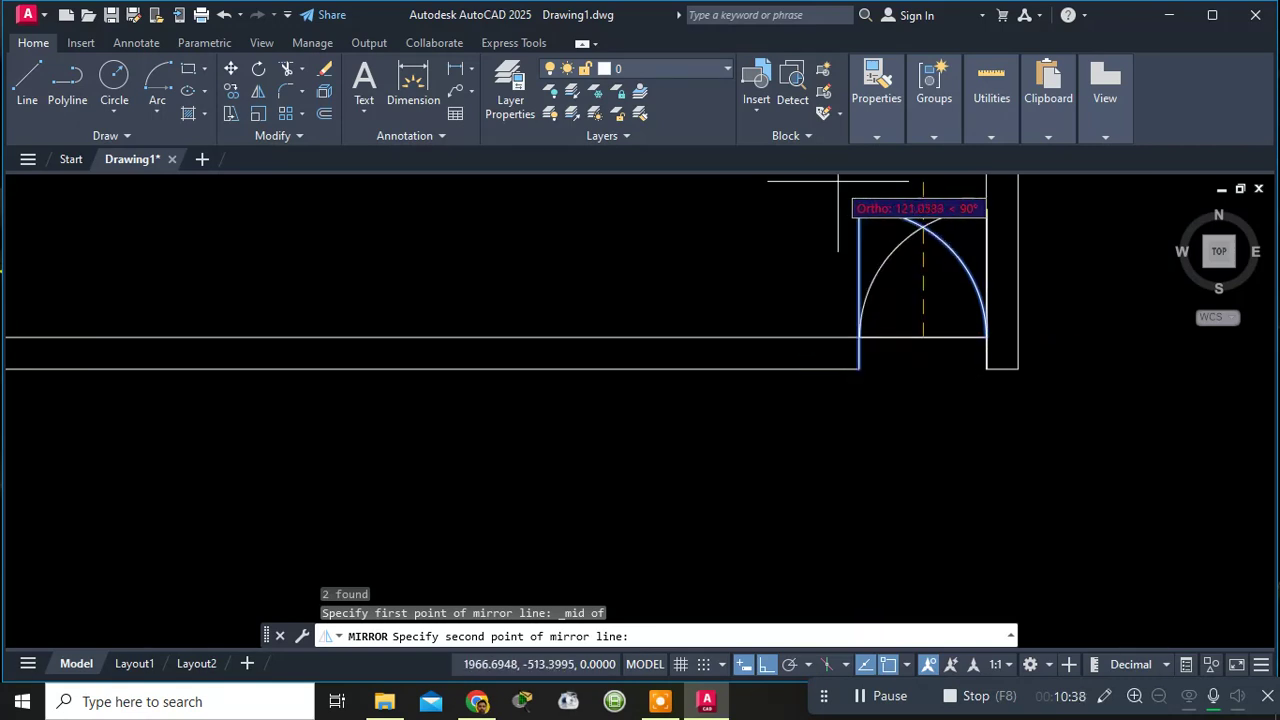
scroll(960, 198, up, 3)
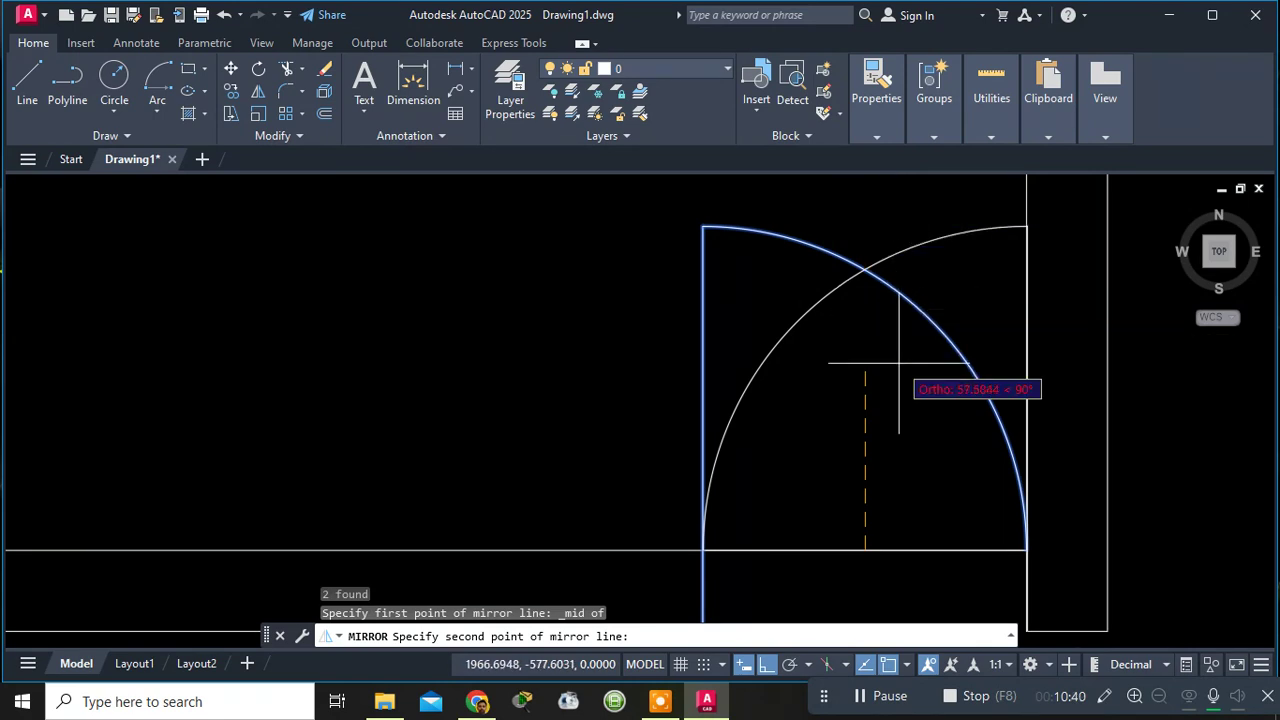
scroll(904, 358, down, 5)
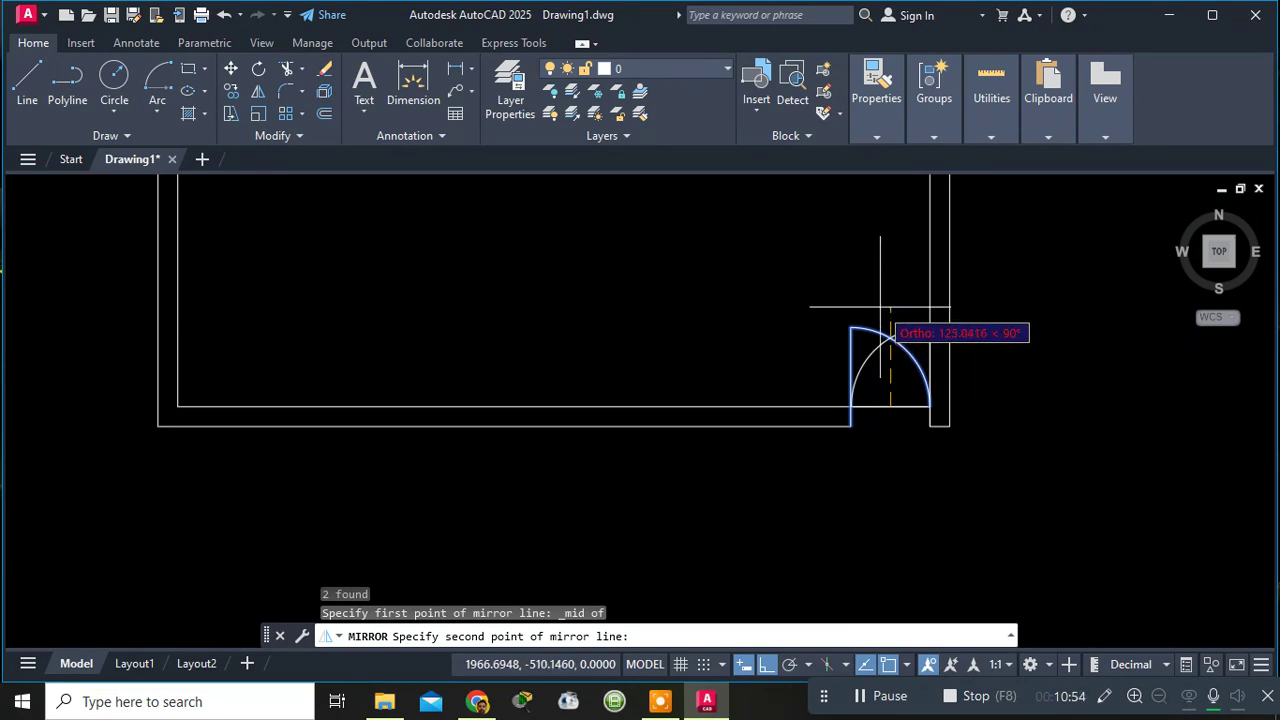
key(Escape)
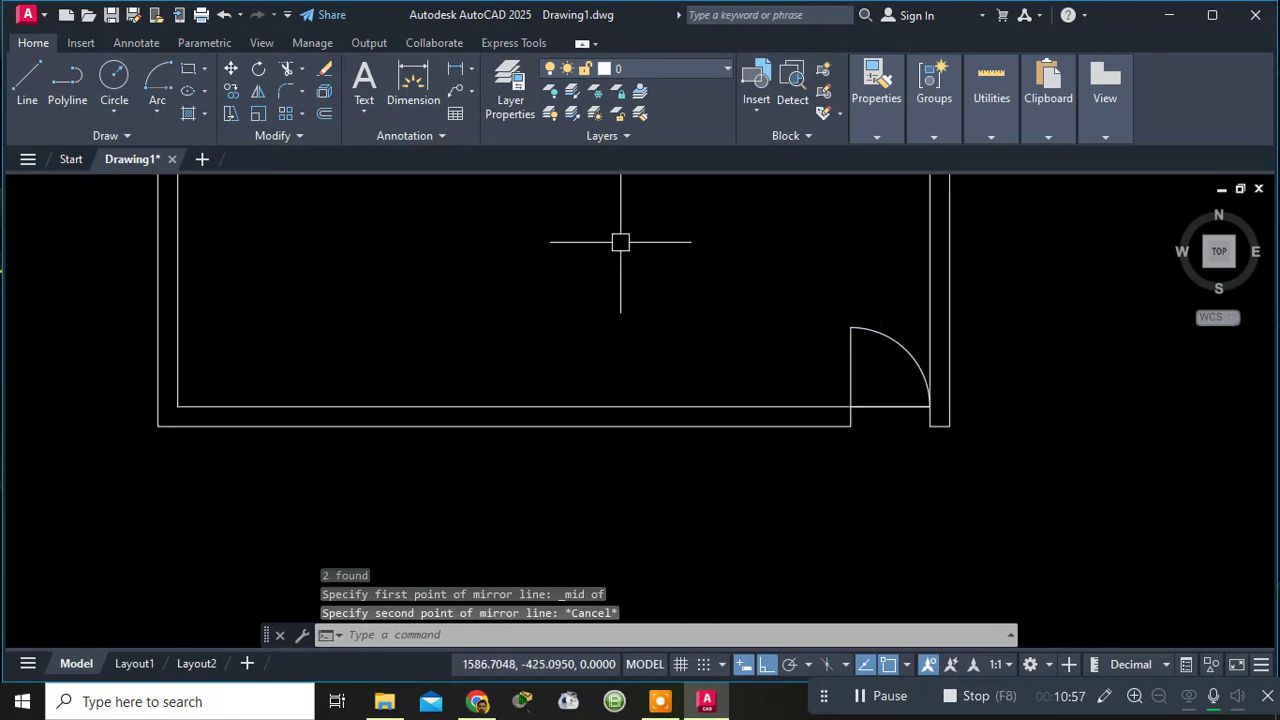
Mirror the door line and swing arc about a vertical line through the midpoint between the two inner bottom wall corners, keeping the source objects.
click(849, 360)
click(879, 331)
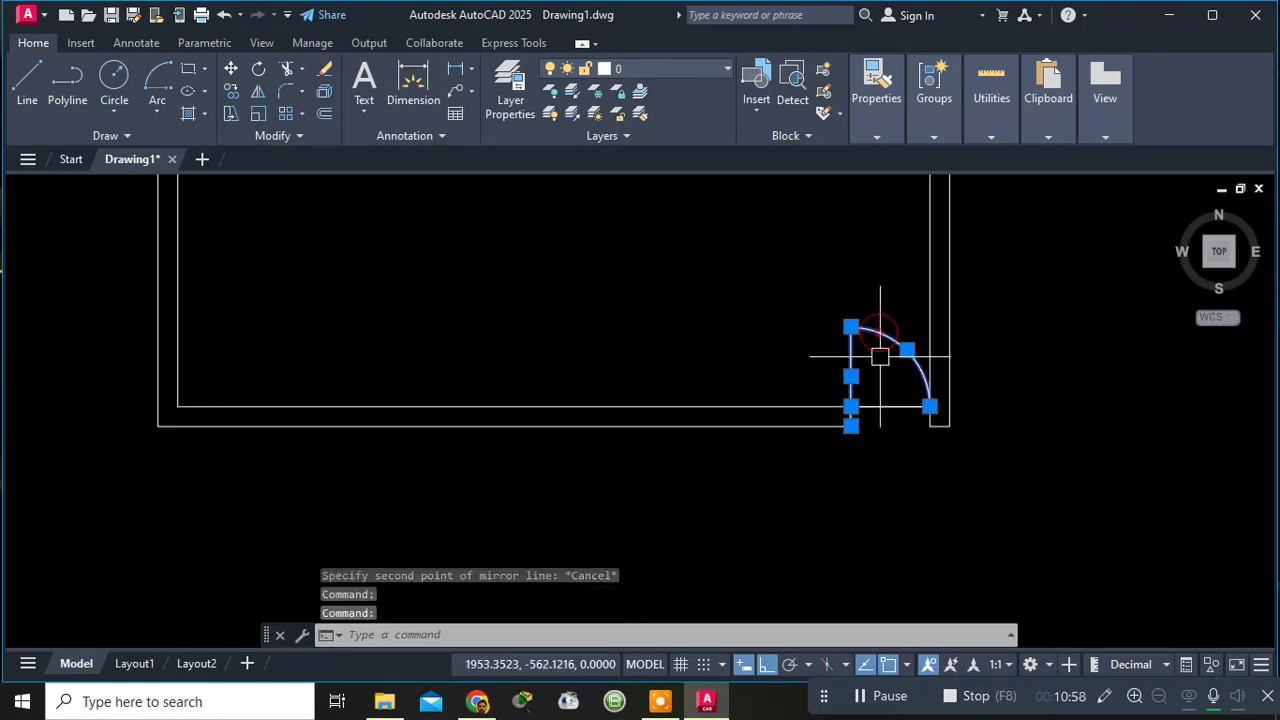
click(256, 93)
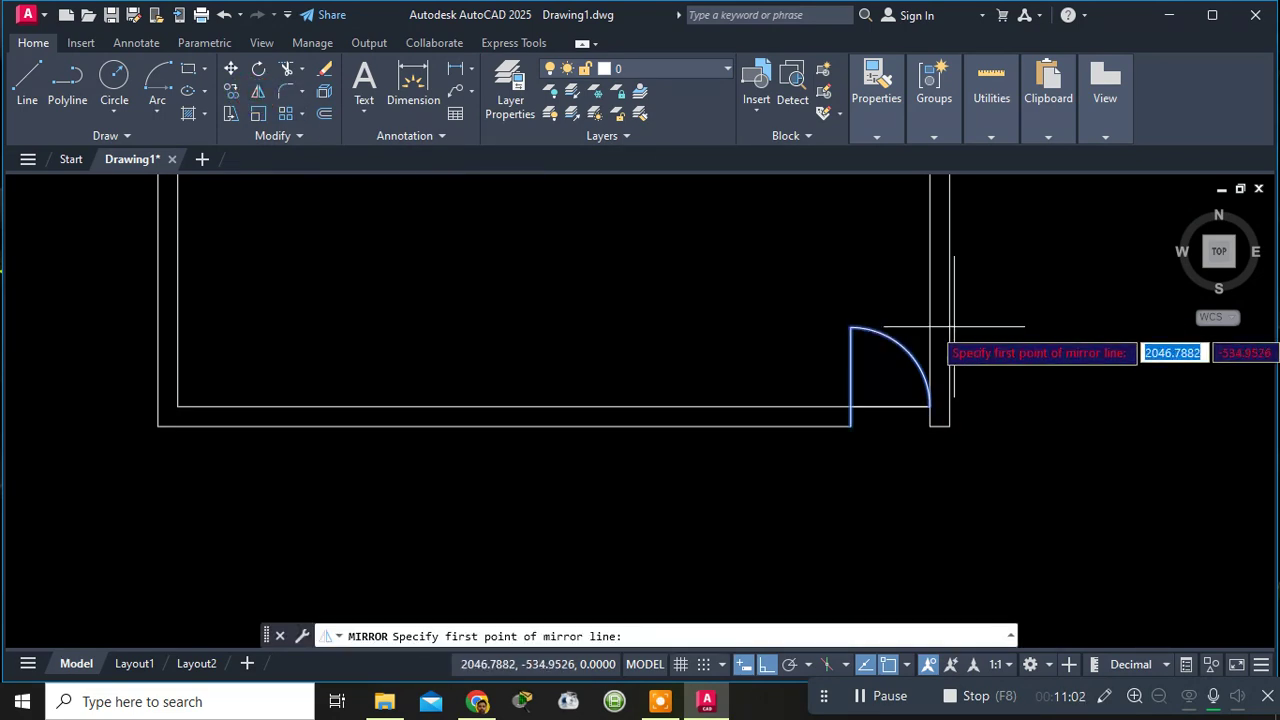
shift+right_click(1089, 312)
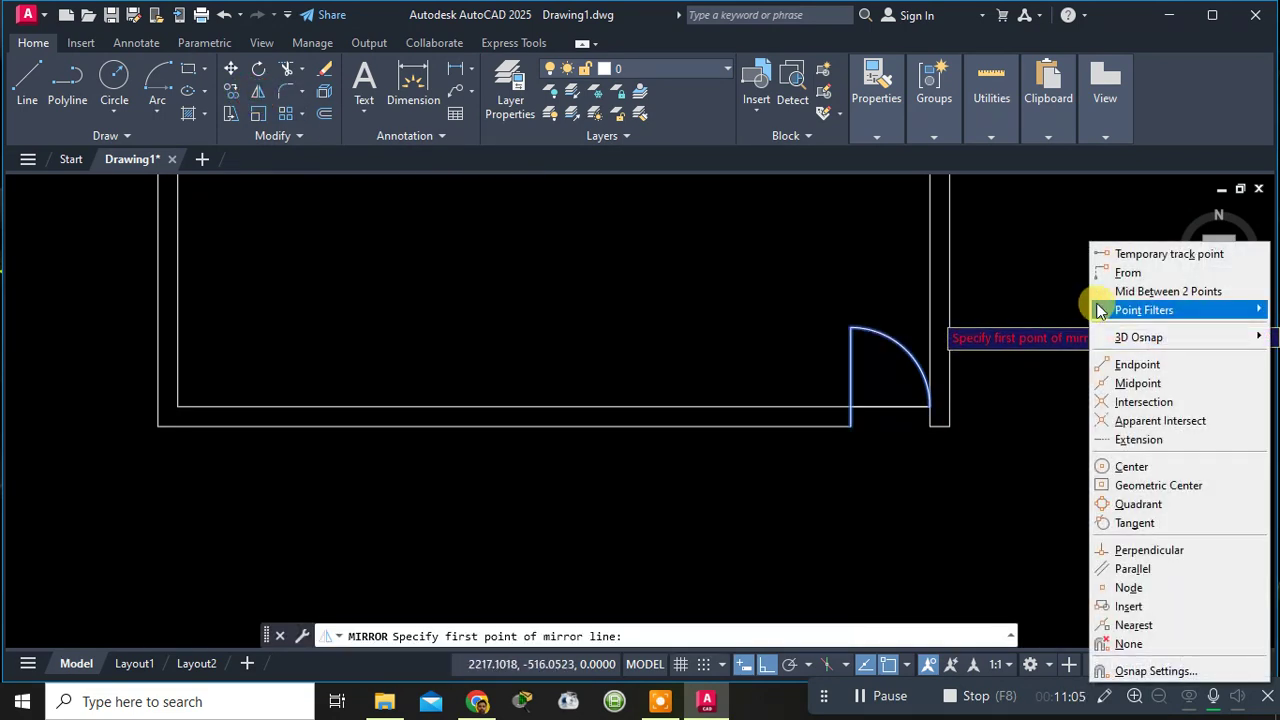
click(1161, 292)
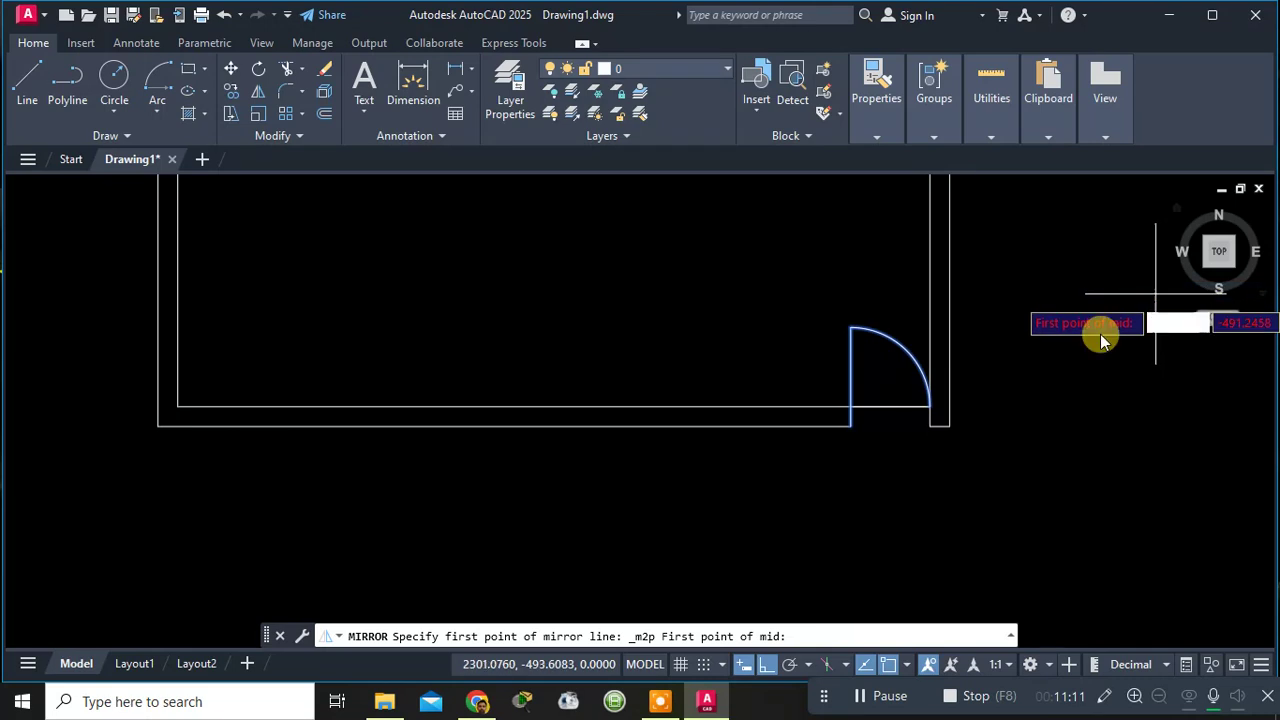
click(930, 406)
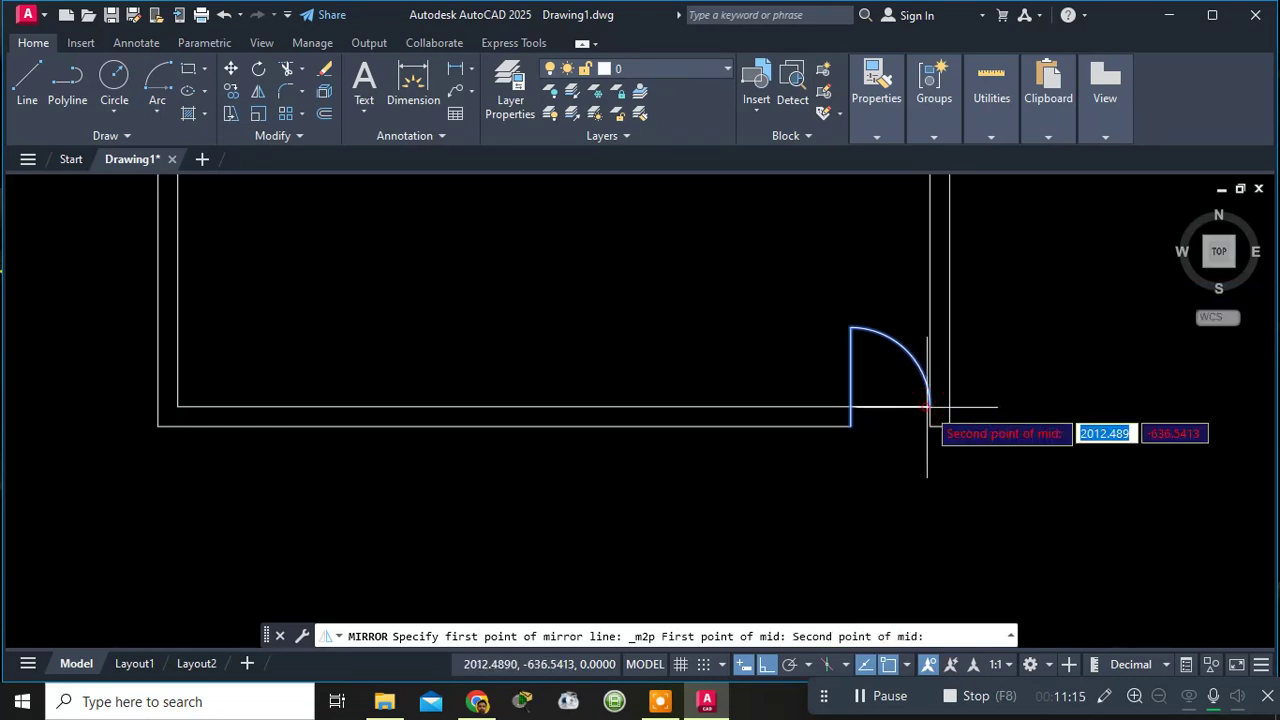
click(177, 407)
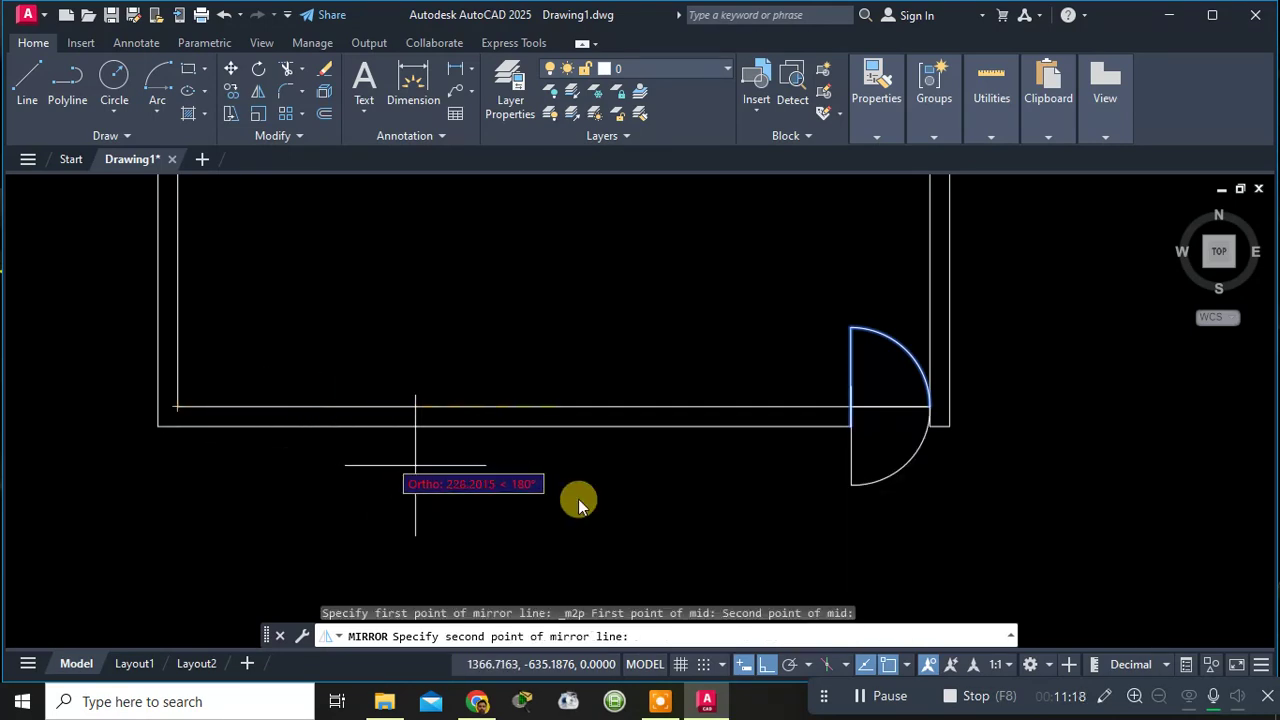
scroll(540, 520, down, 4)
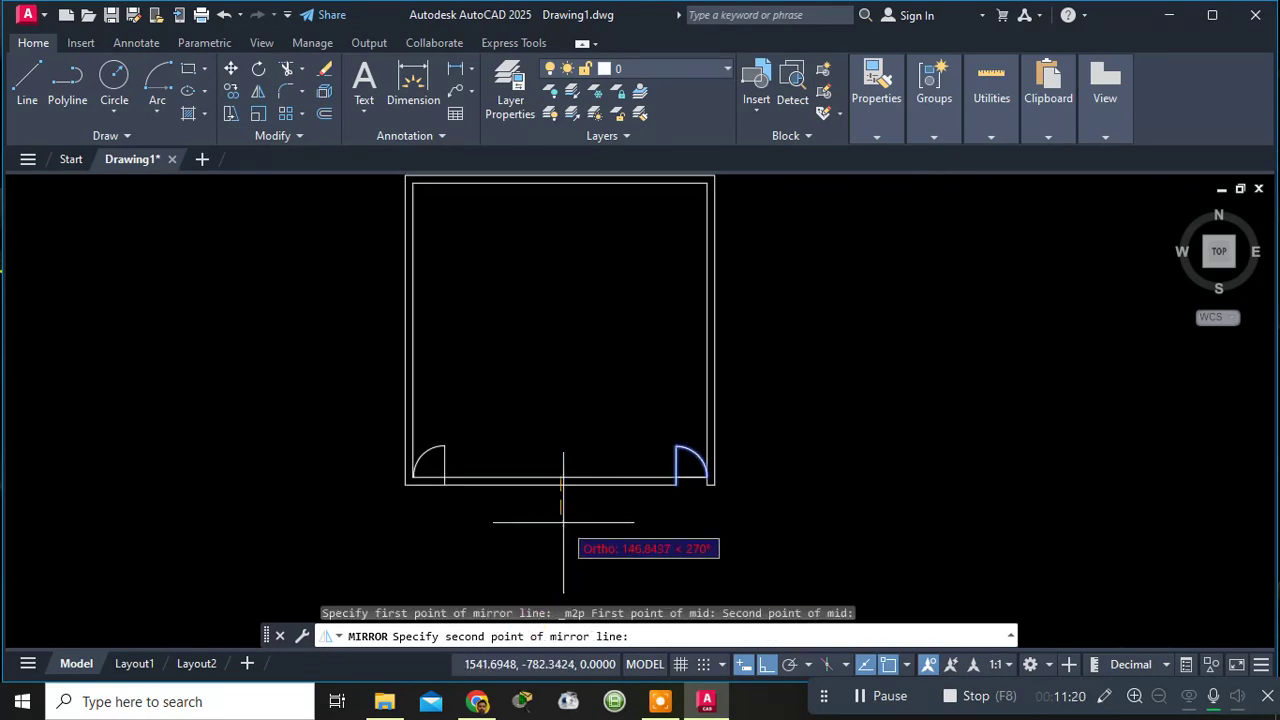
middle_drag(560, 492, 575, 353)
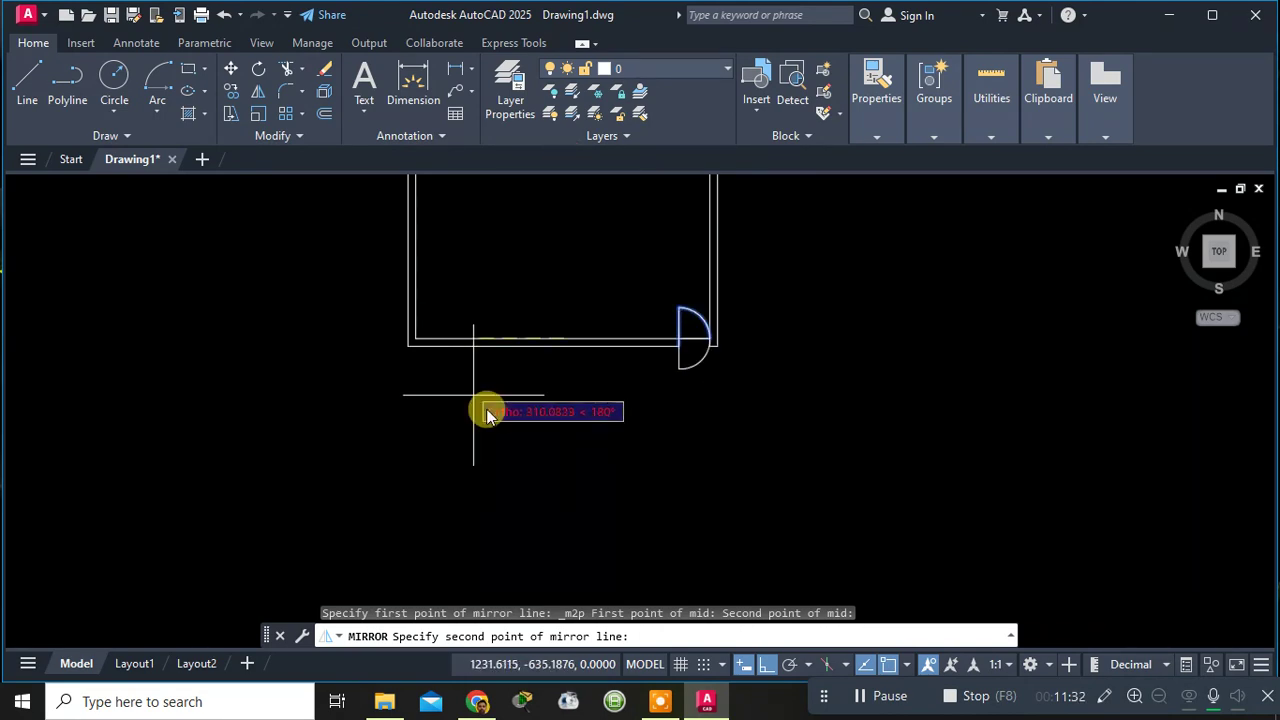
scroll(557, 425, up, 3)
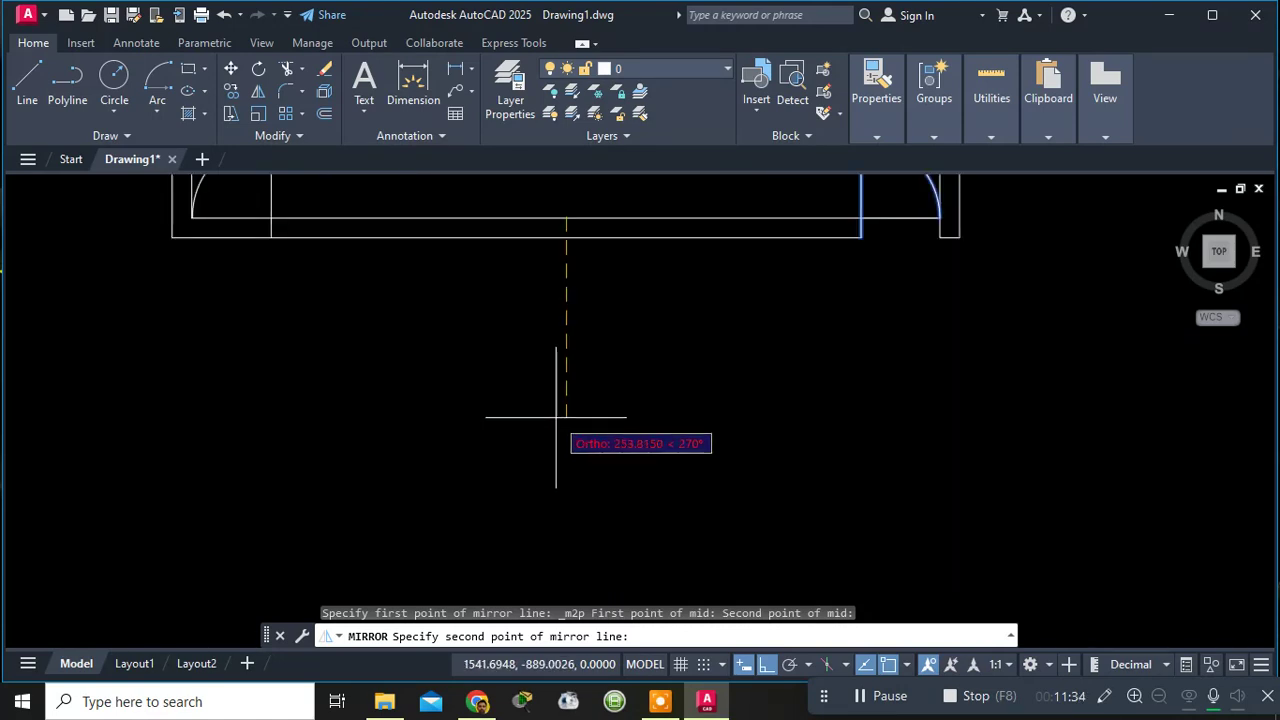
middle_drag(549, 386, 566, 471)
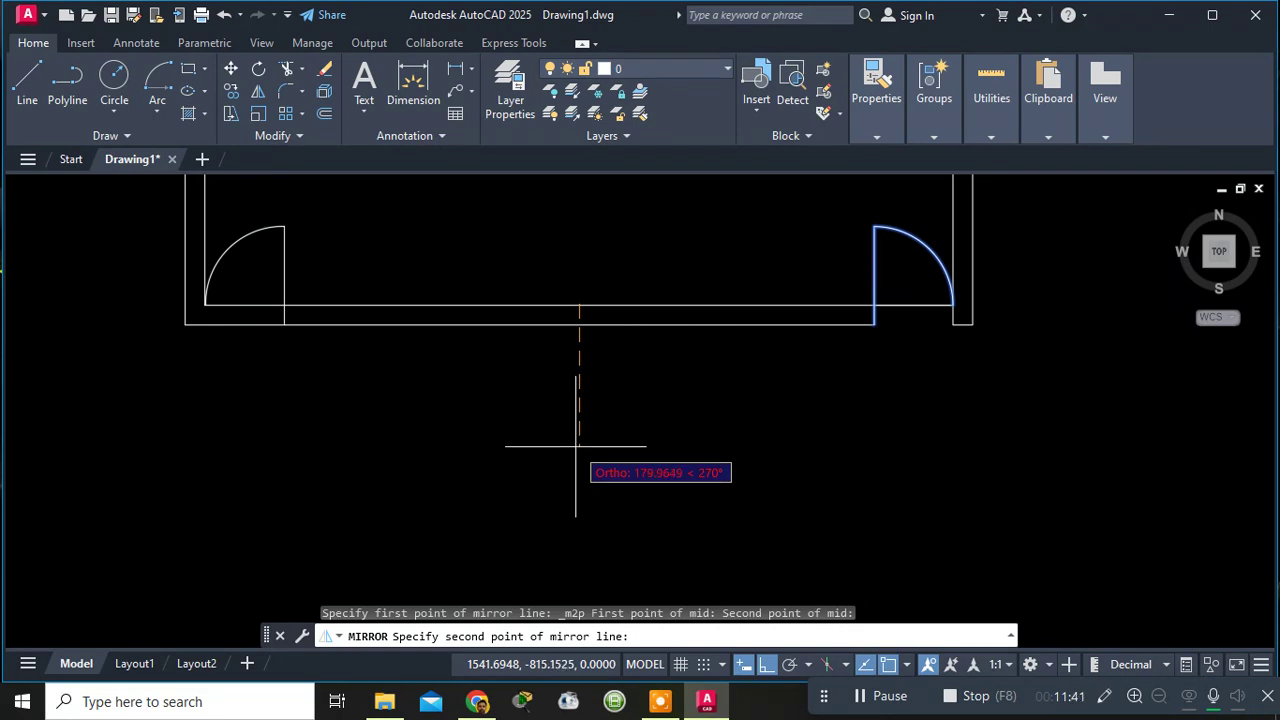
click(569, 377)
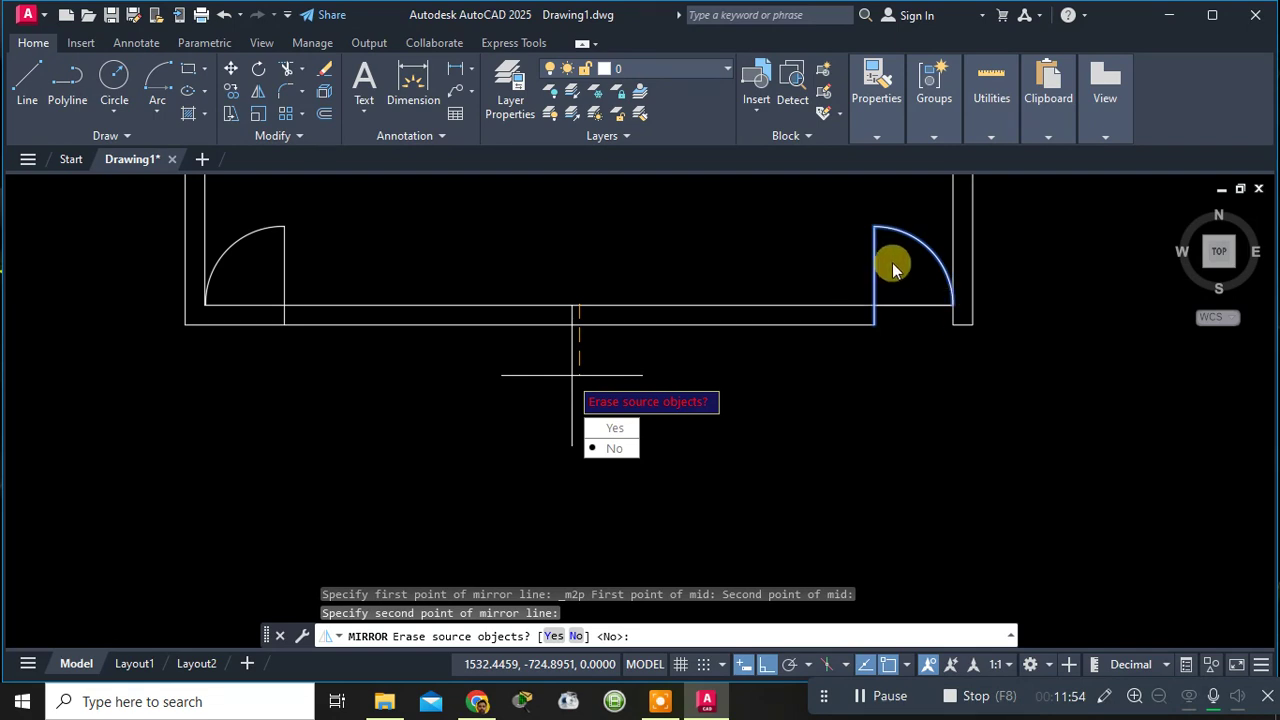
click(613, 450)
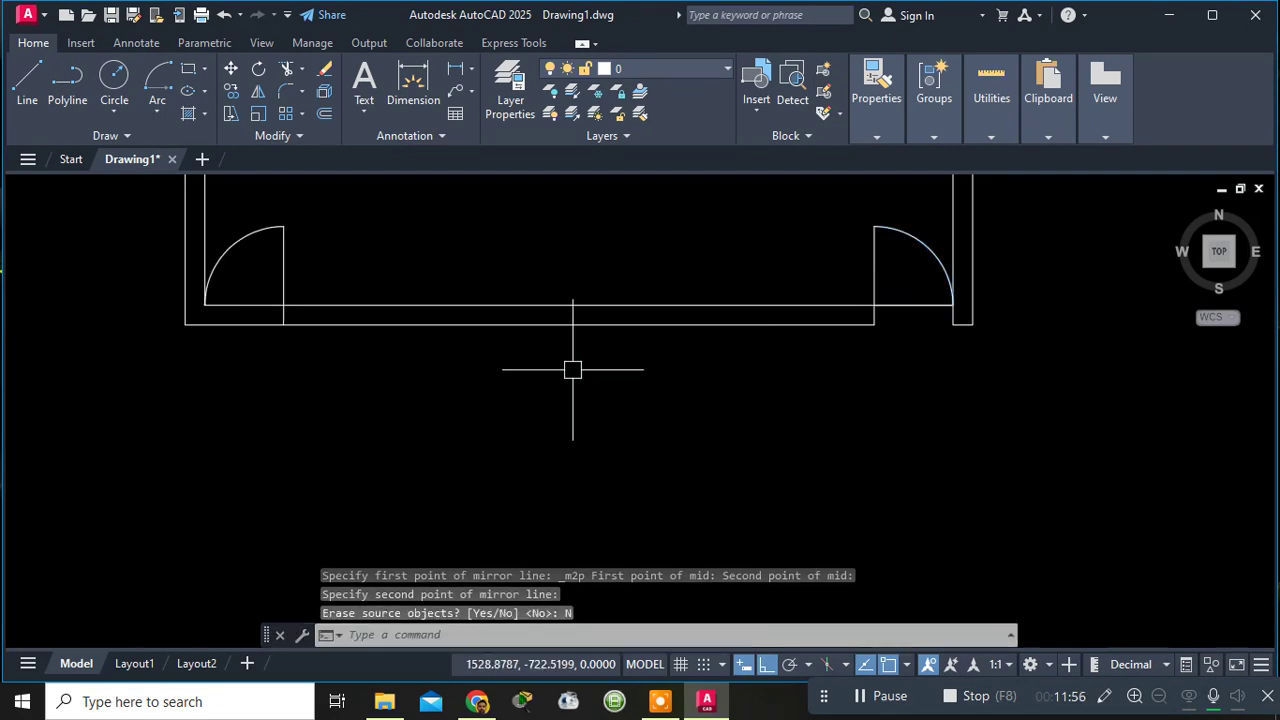
scroll(724, 250, down, 3)
scroll(654, 283, up, 2)
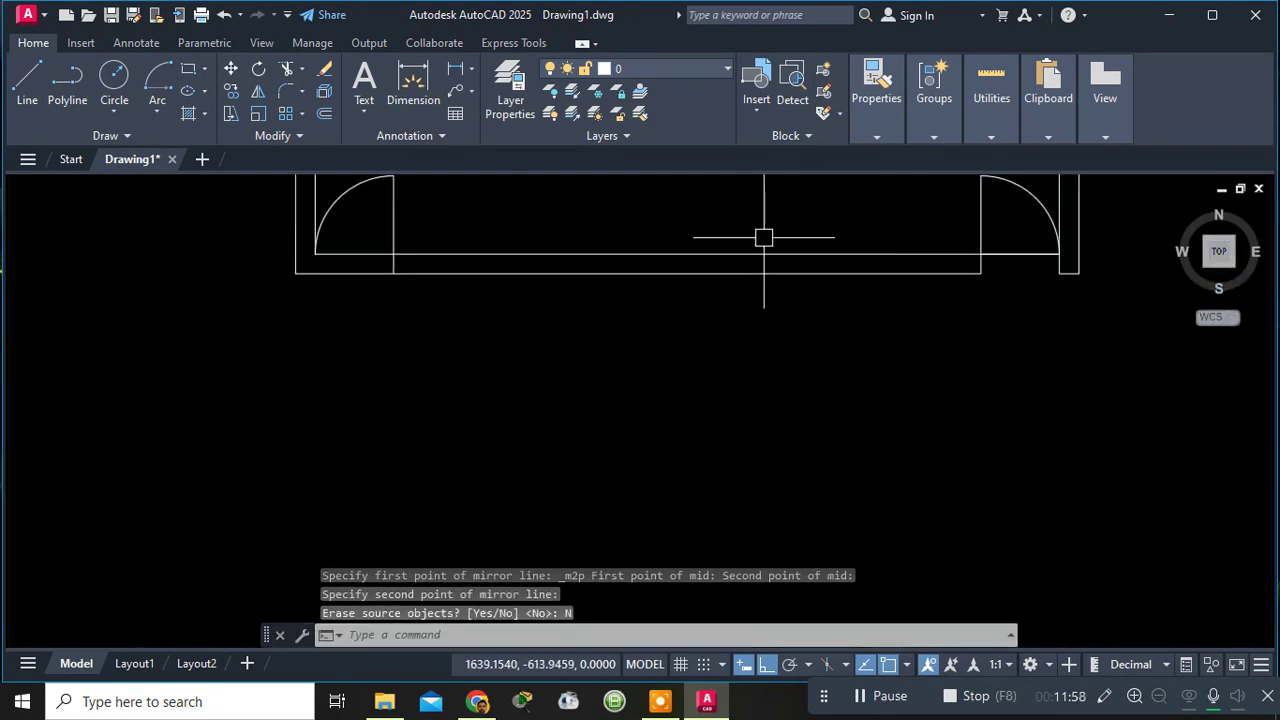
middle_drag(763, 237, 591, 531)
scroll(610, 470, down, 2)
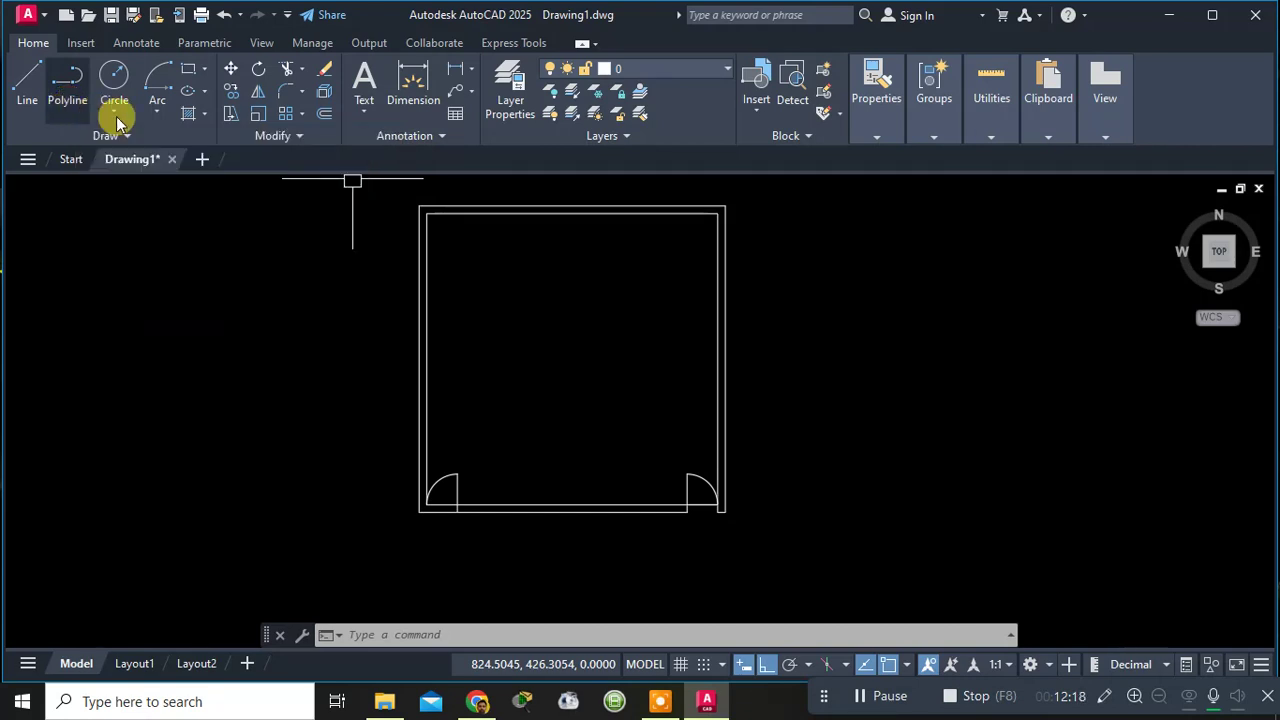
click(204, 89)
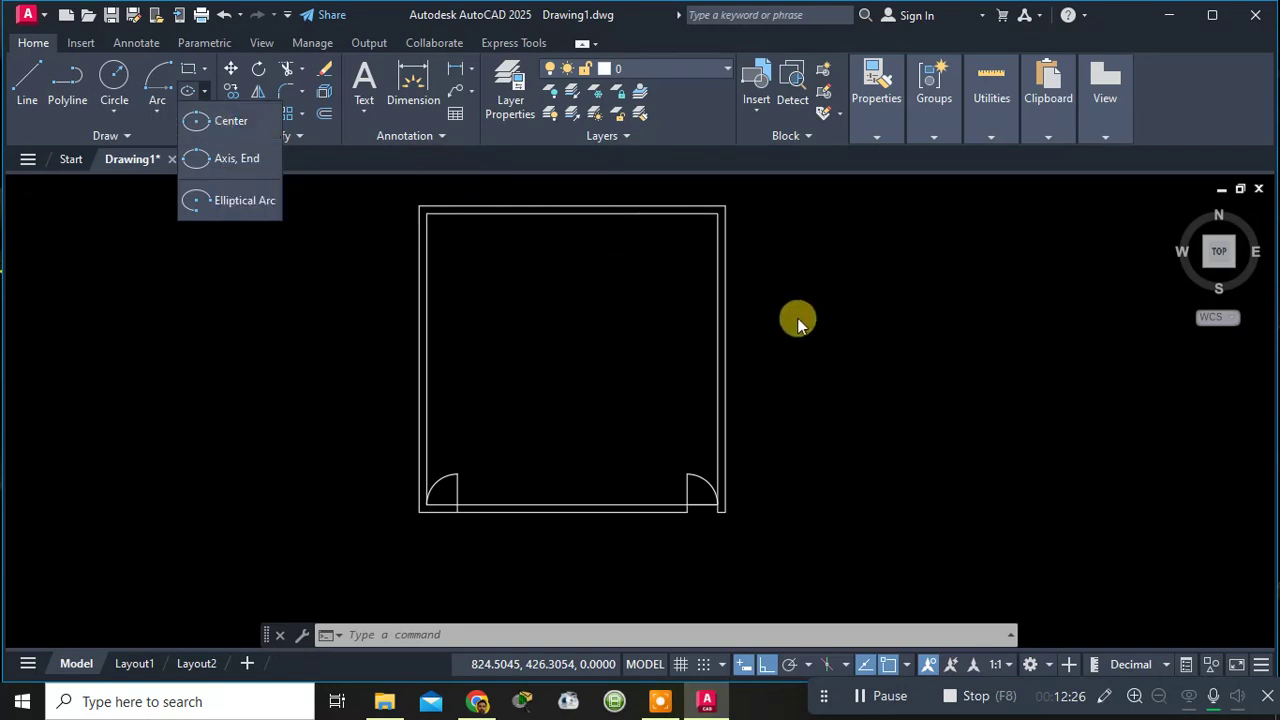
scroll(778, 320, down, 4)
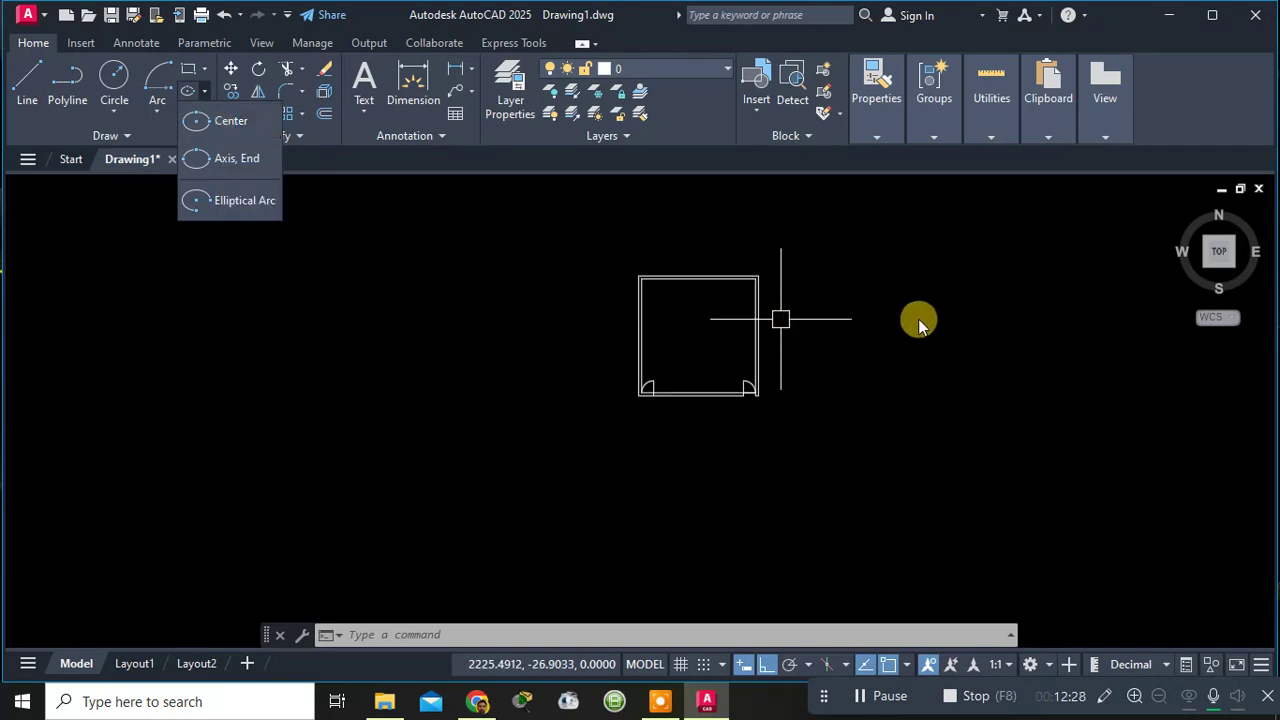
scroll(793, 322, up, 4)
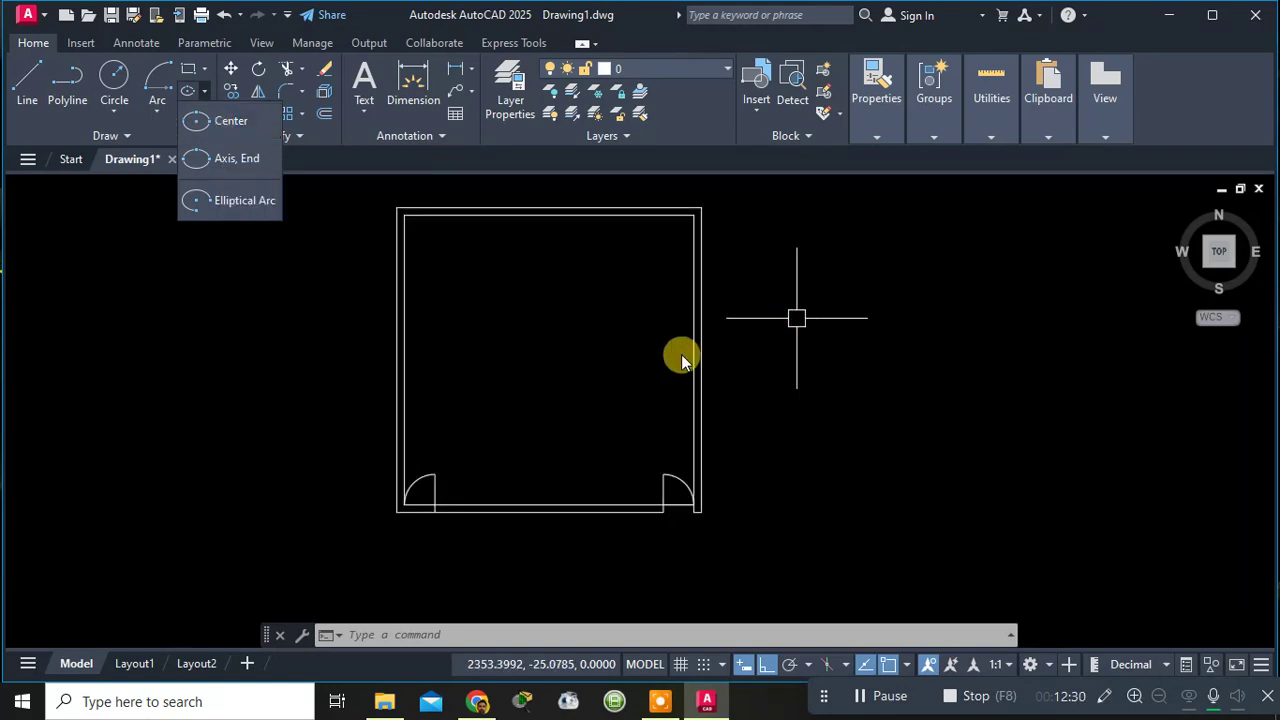
key(Escape)
key(Escape)
key(Escape)
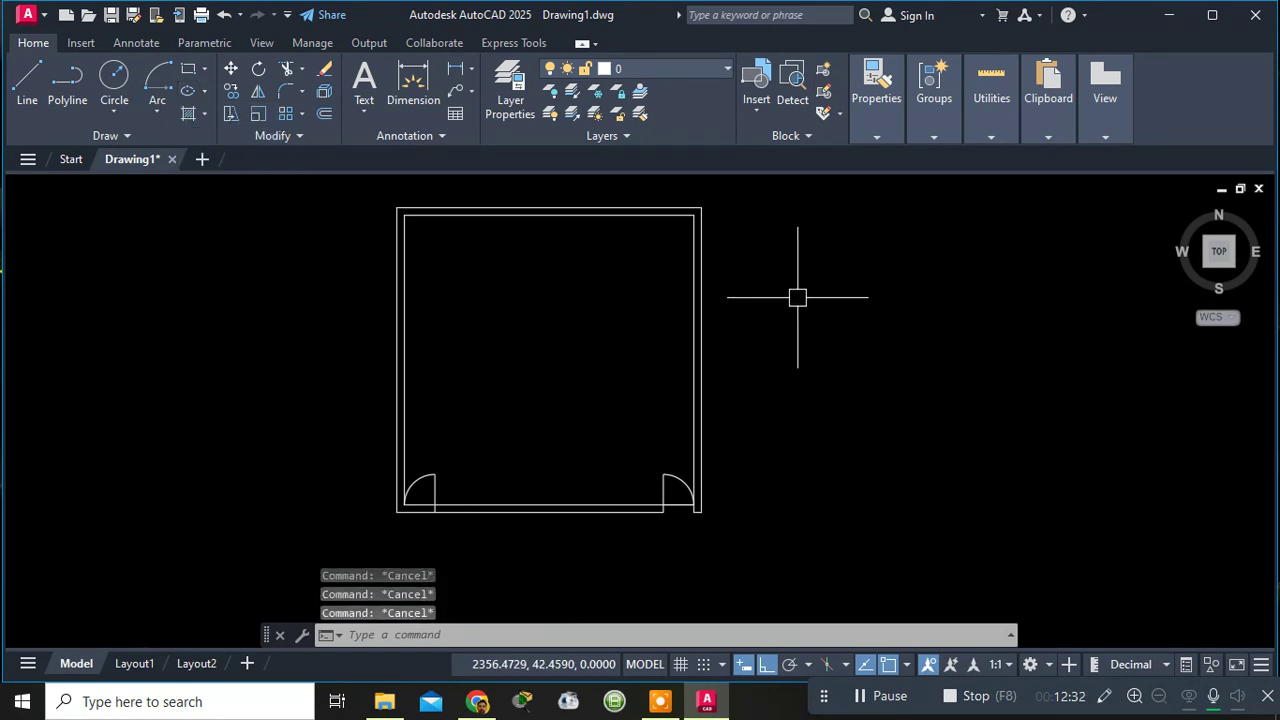
Draw a vertical line about 720 units long in the empty area to the right of the room.
mouse_move(797, 318)
middle_down()
mouse_move(791, 306)
mouse_move(432, 306)
middle_up()
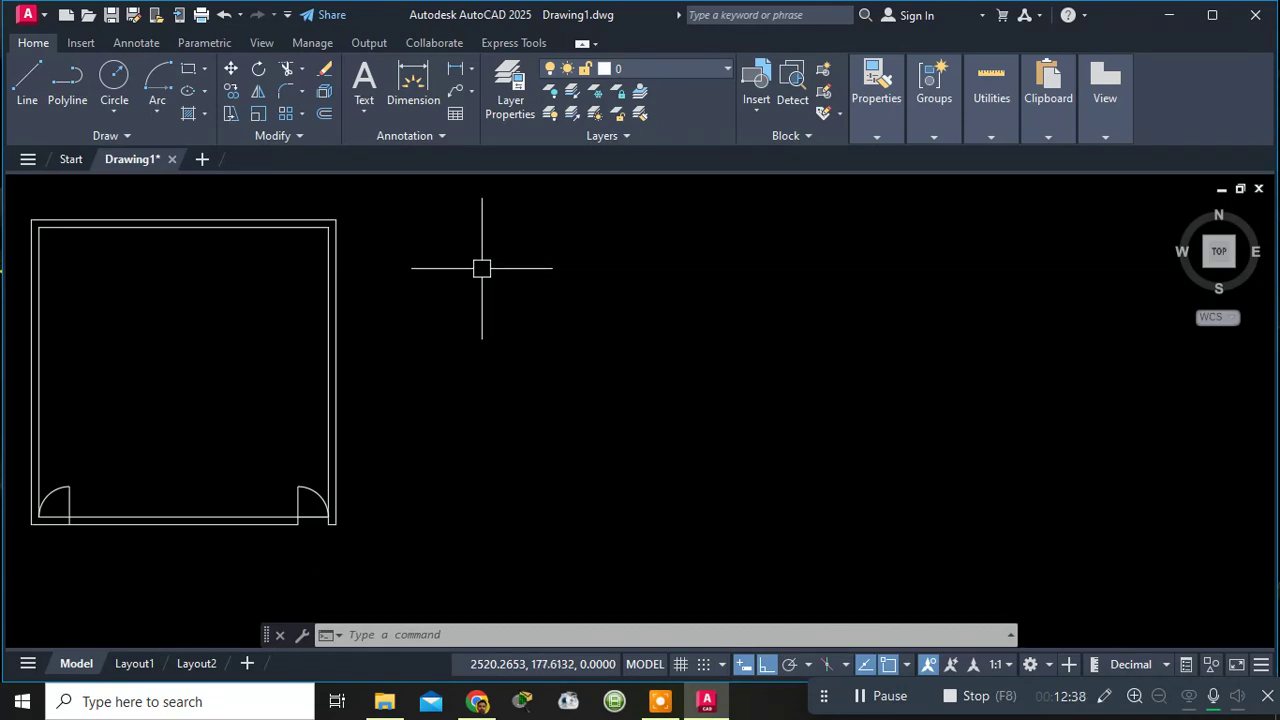
click(20, 84)
click(586, 306)
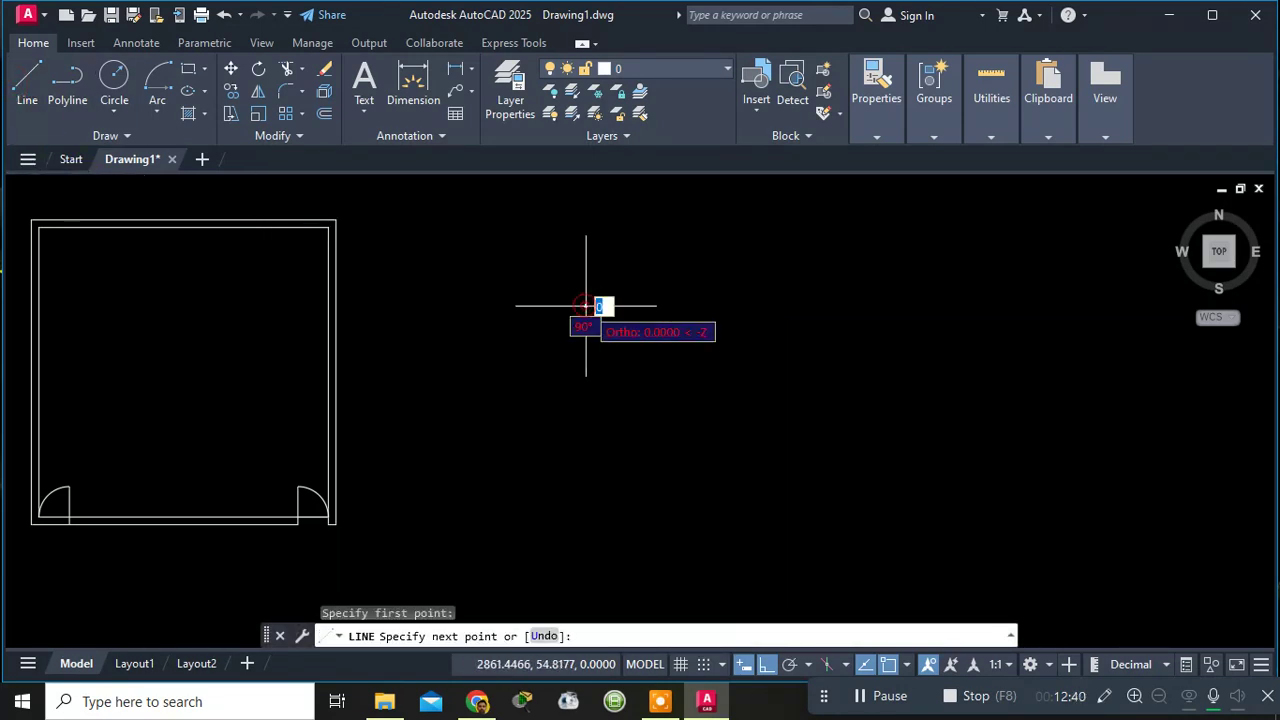
click(586, 523)
key(Escape)
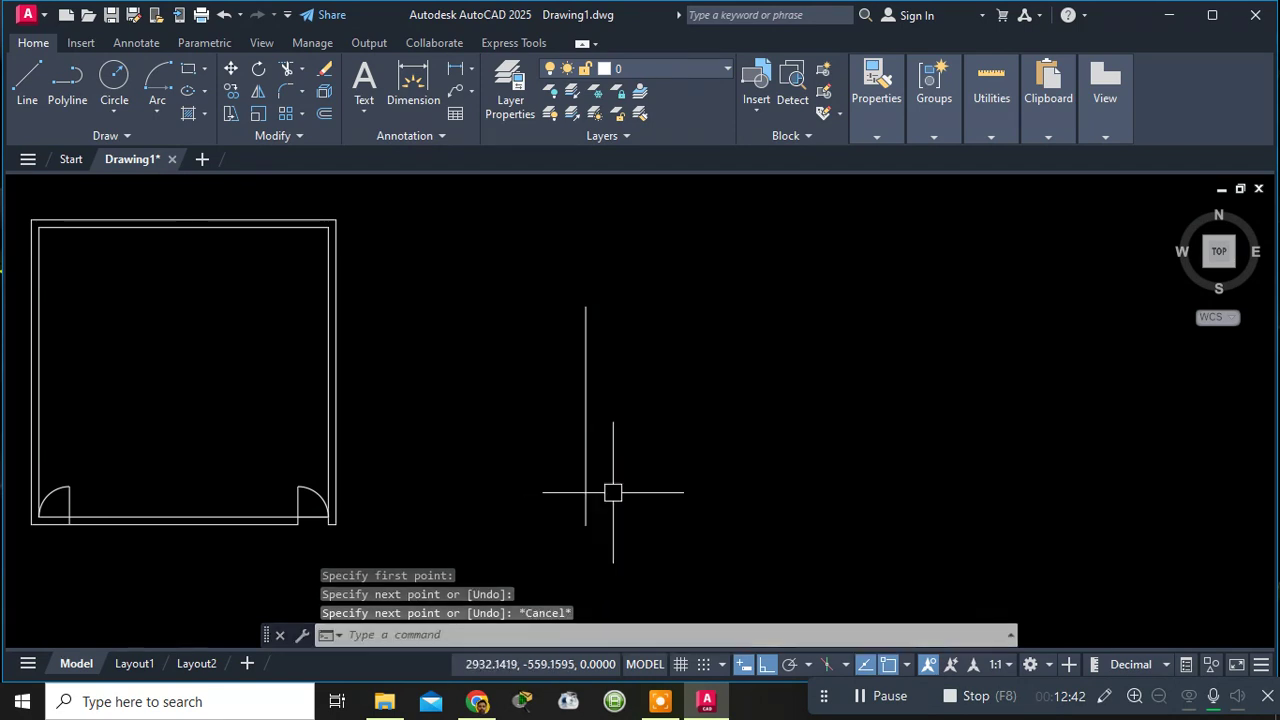
text(l)
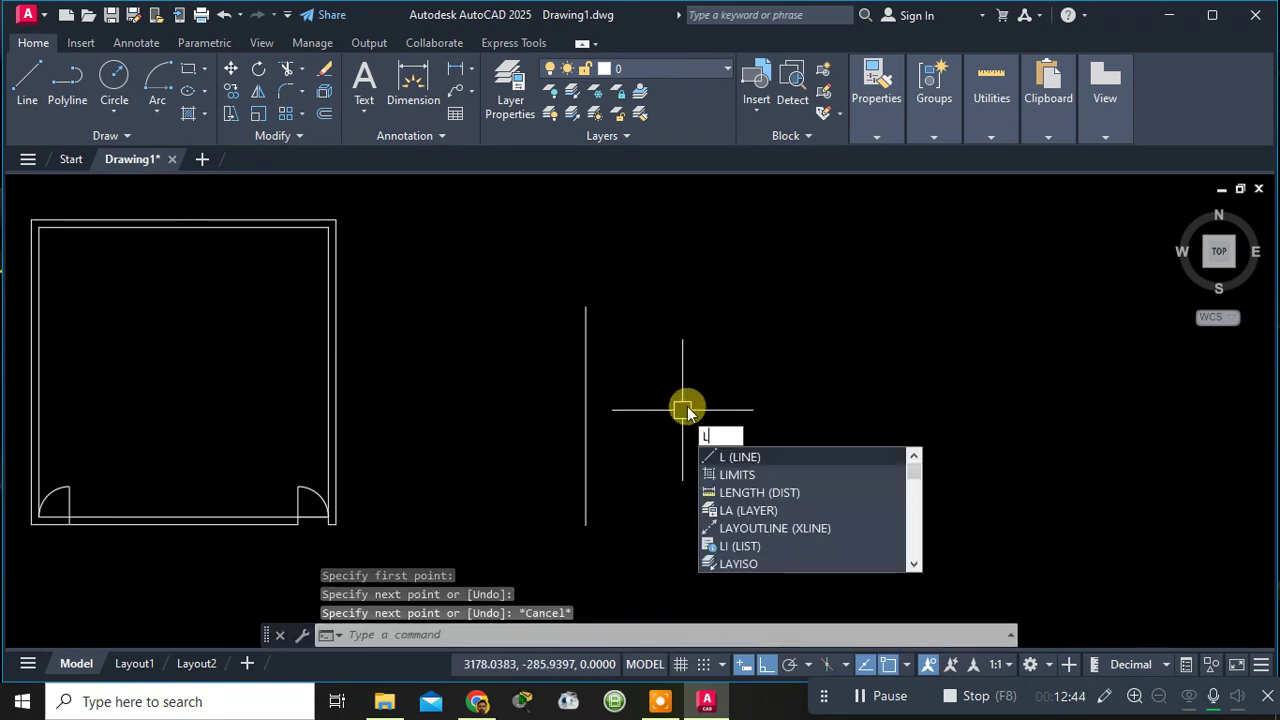
key(Escape)
key(Escape)
Offset the new vertical line 1000 units to its right.
text(o)
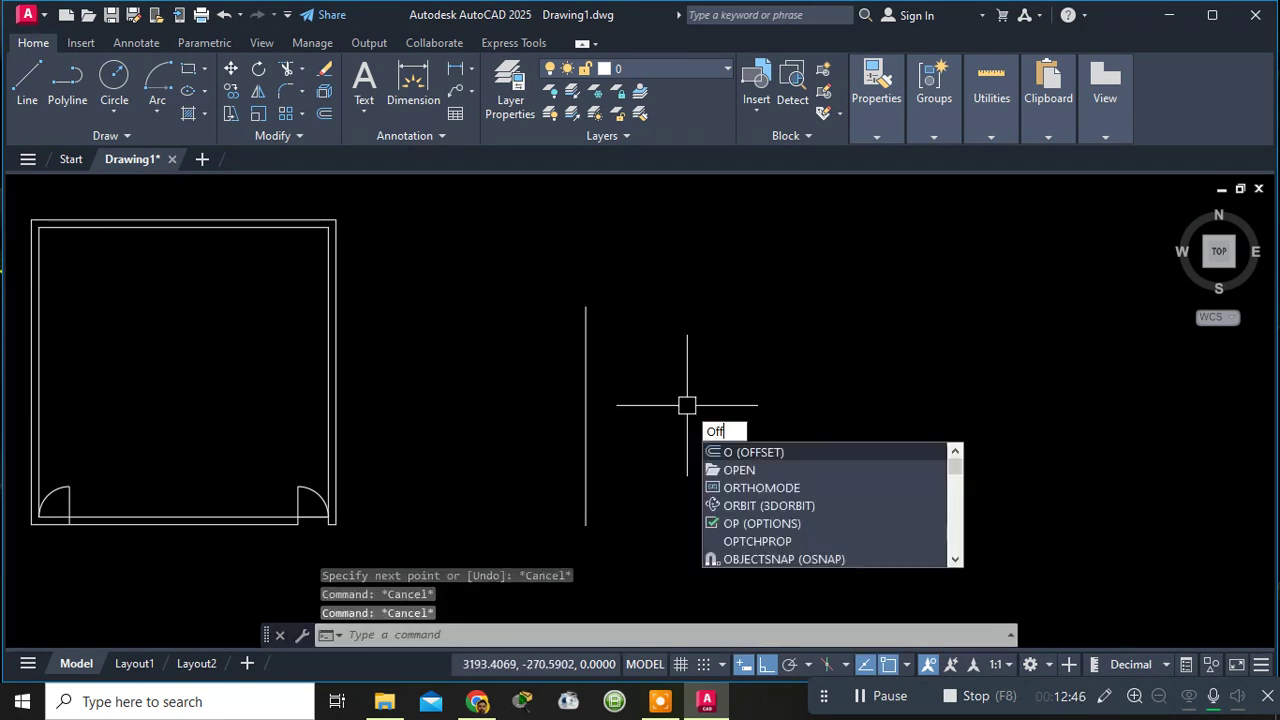
text(ff)
key(Return)
text(1000)
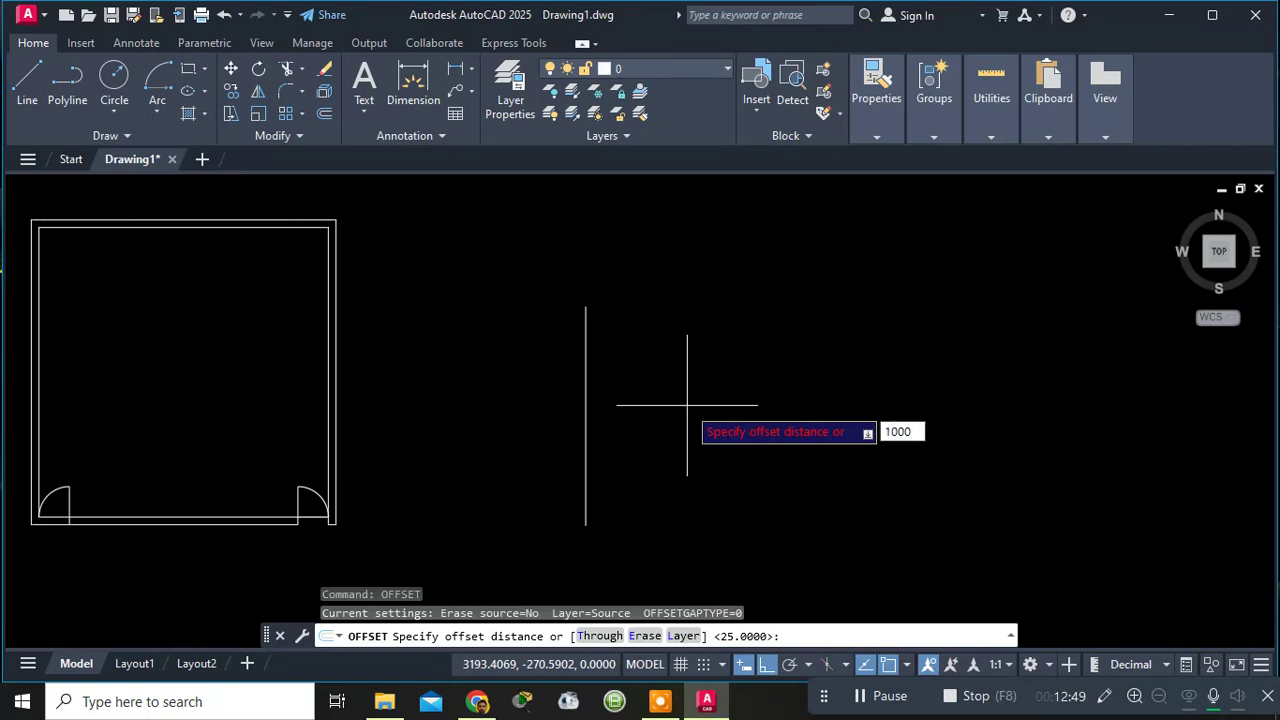
key(Return)
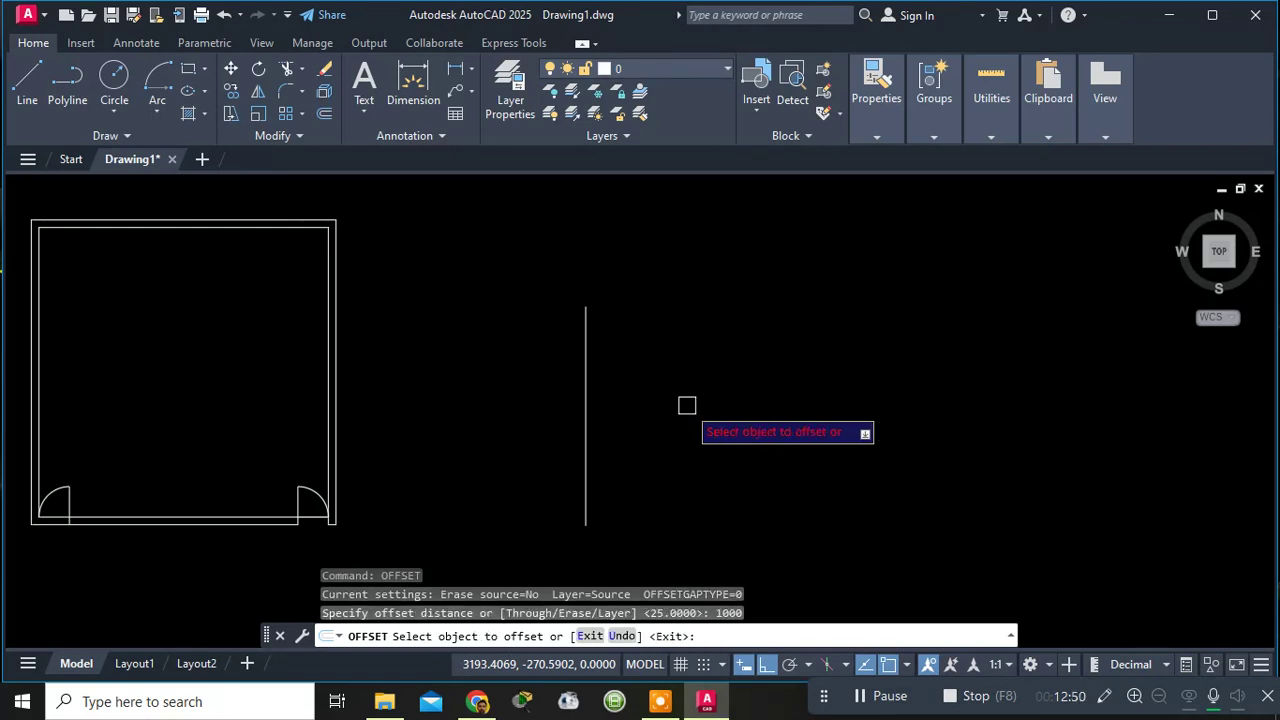
click(586, 391)
click(917, 380)
key(Escape)
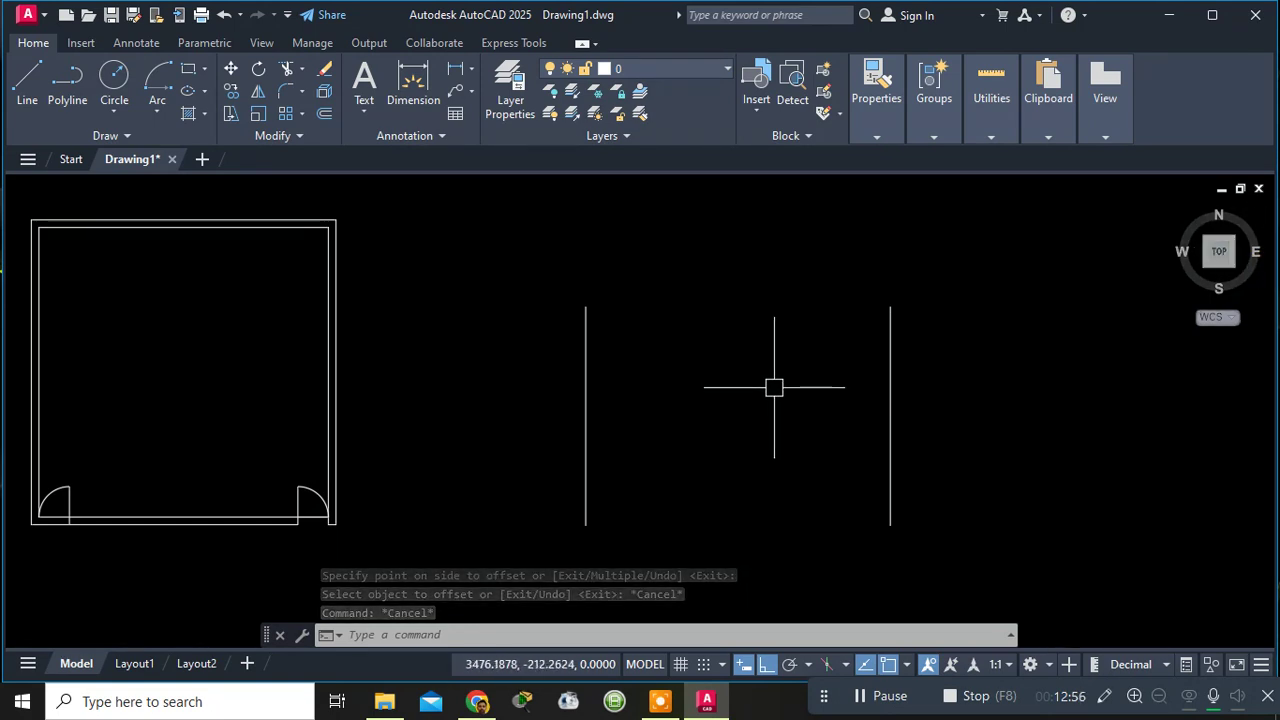
click(204, 111)
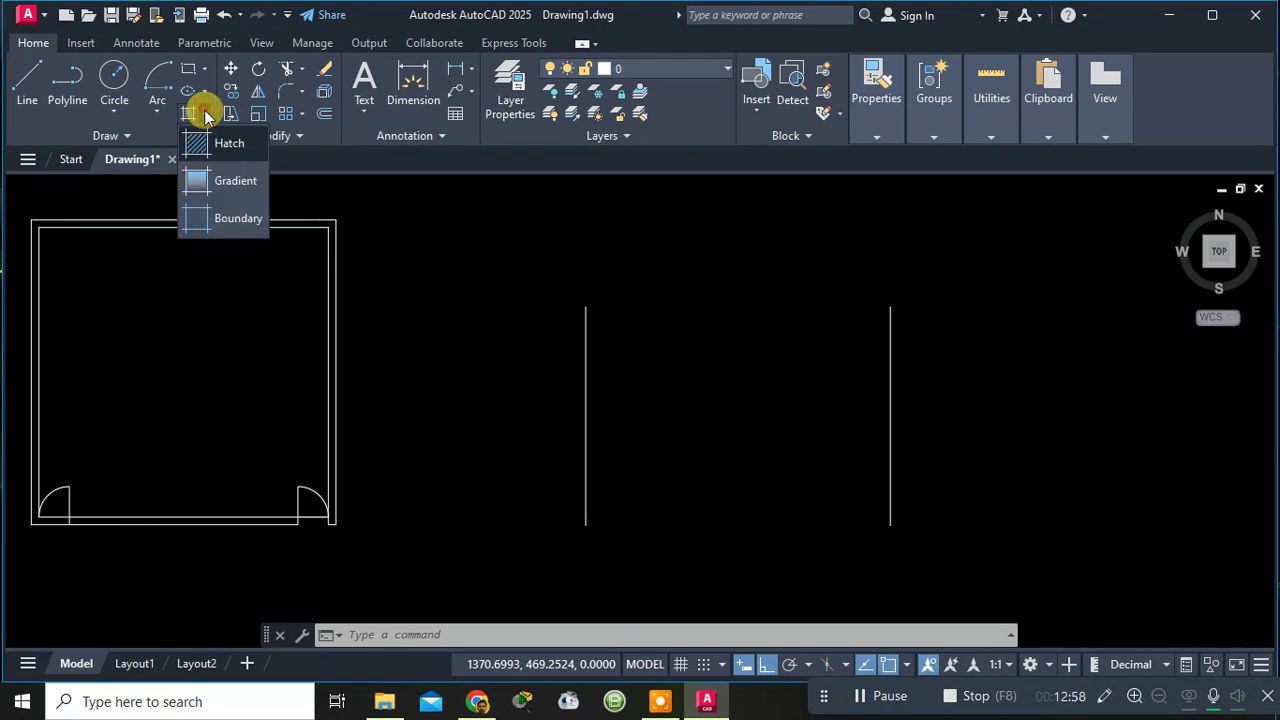
click(204, 111)
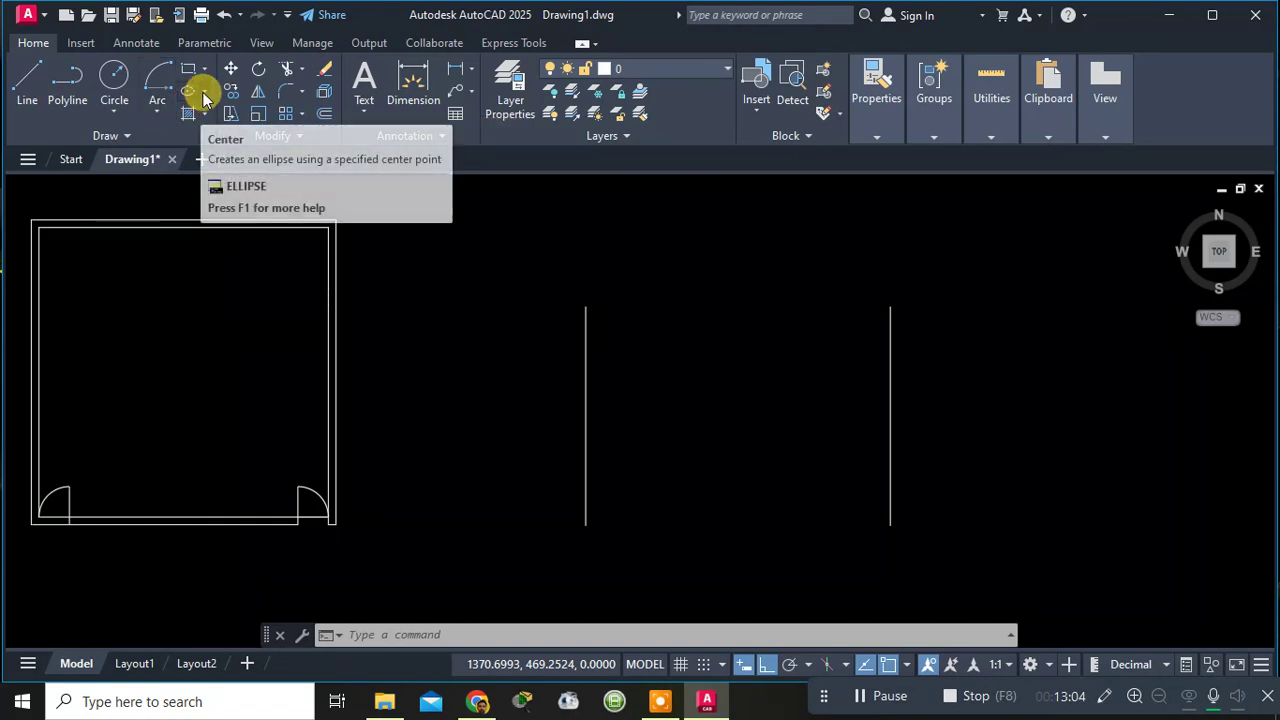
click(205, 94)
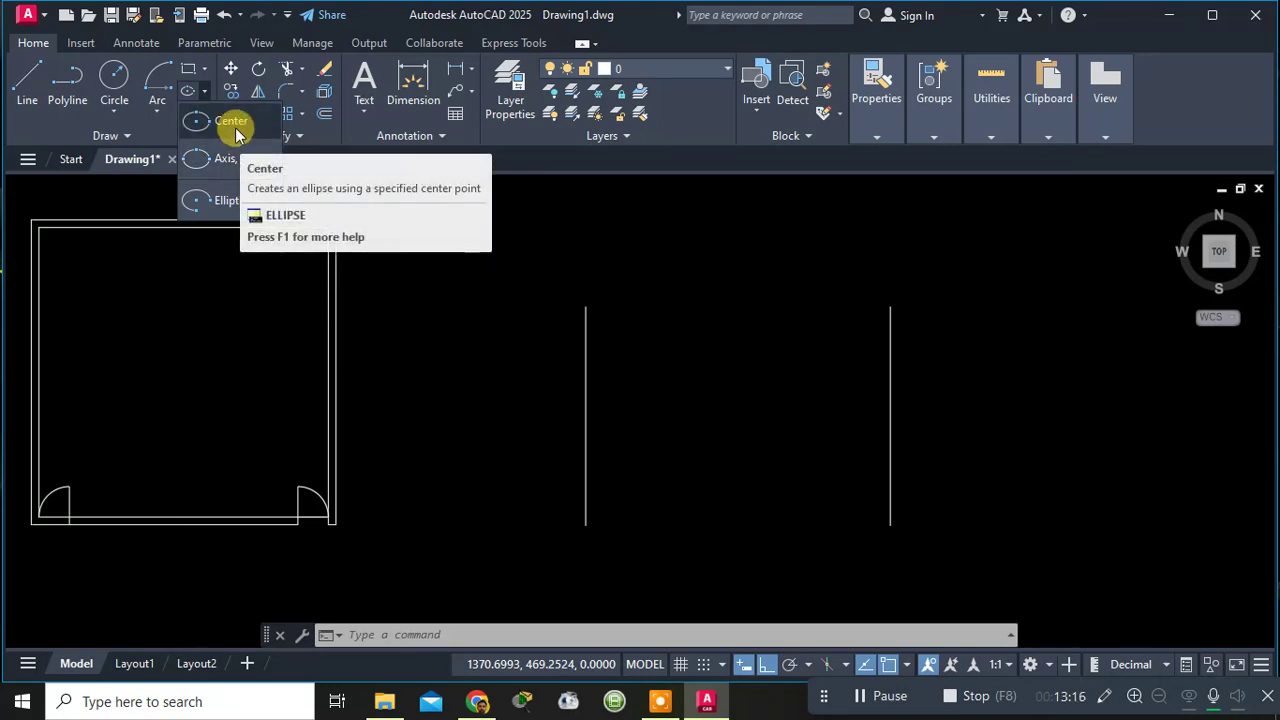
click(232, 122)
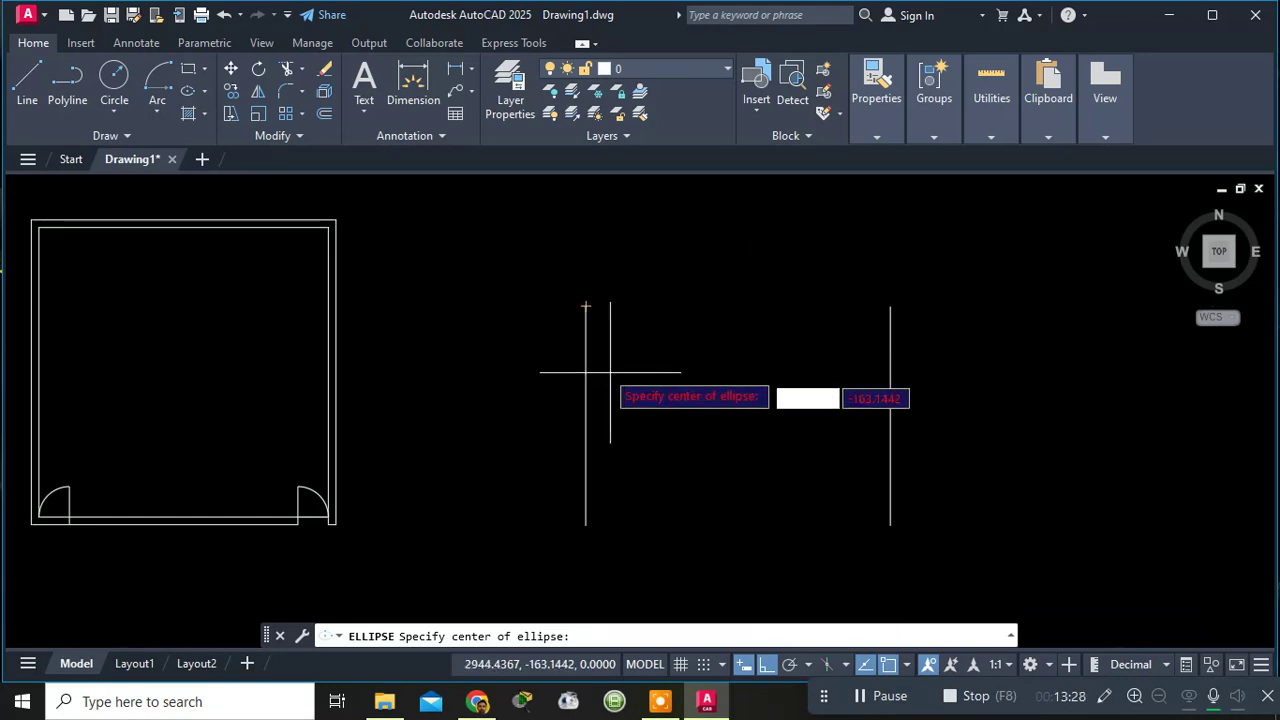
click(586, 305)
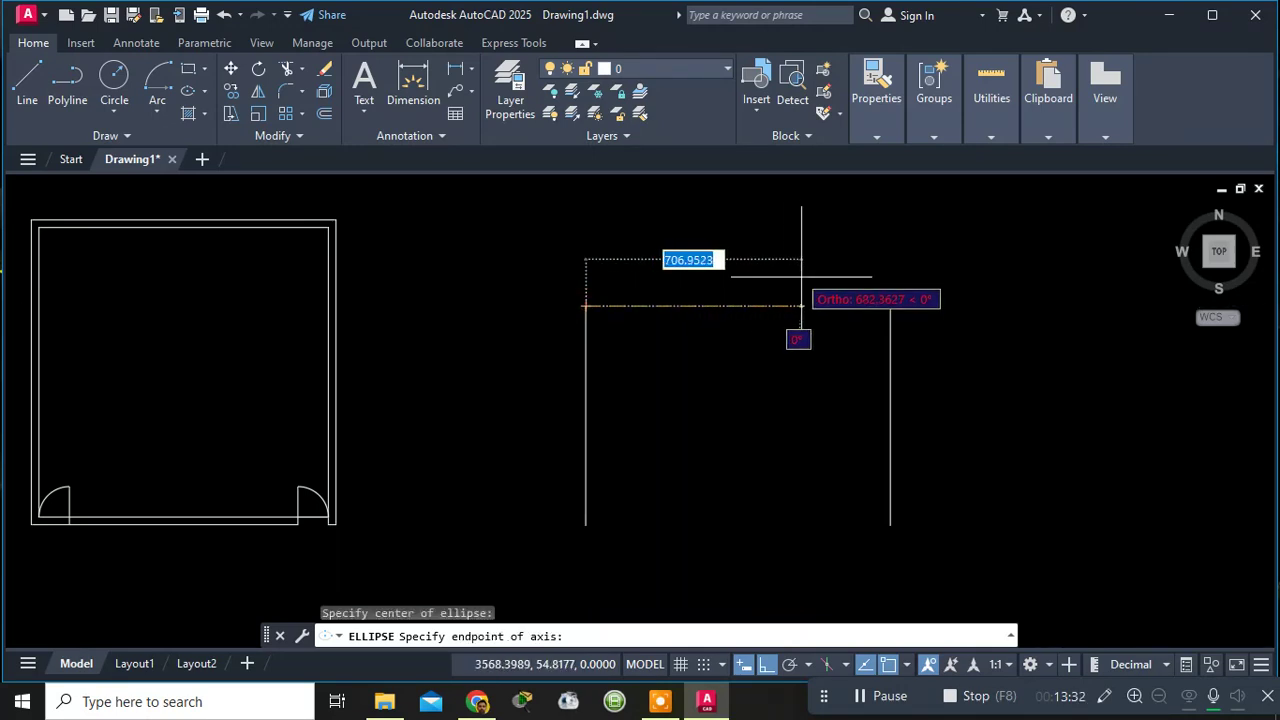
click(890, 306)
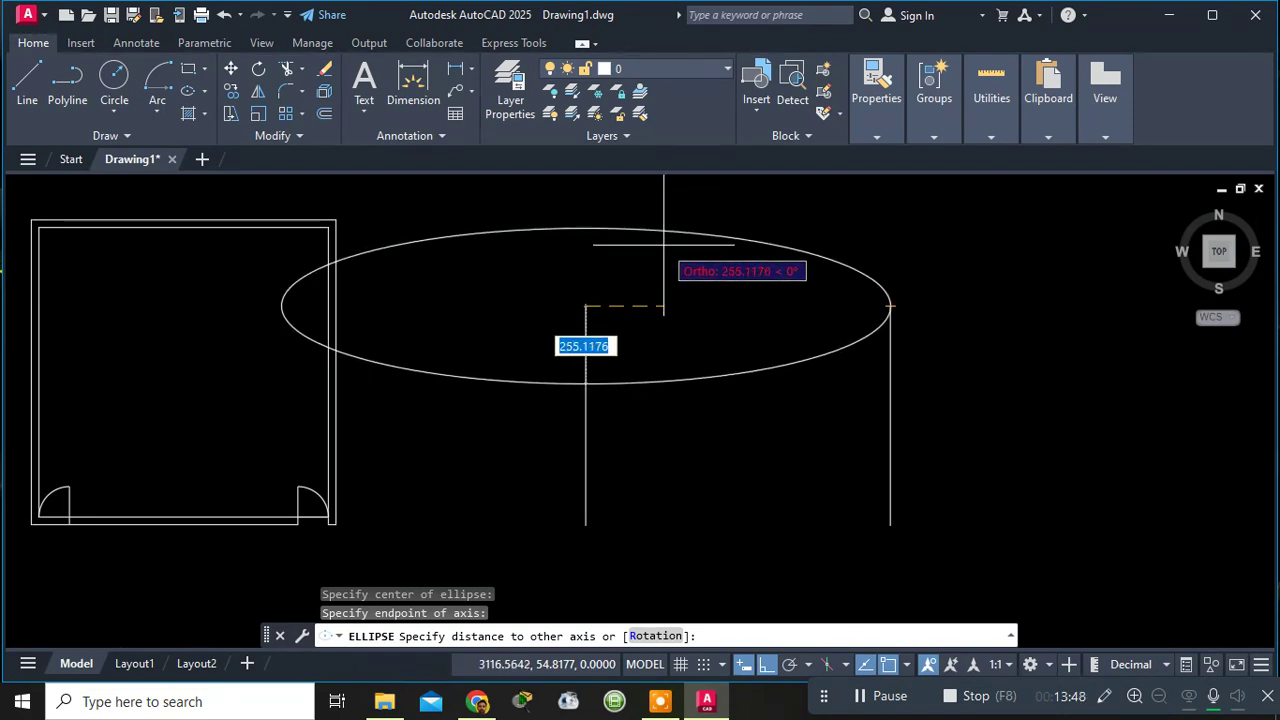
key(Escape)
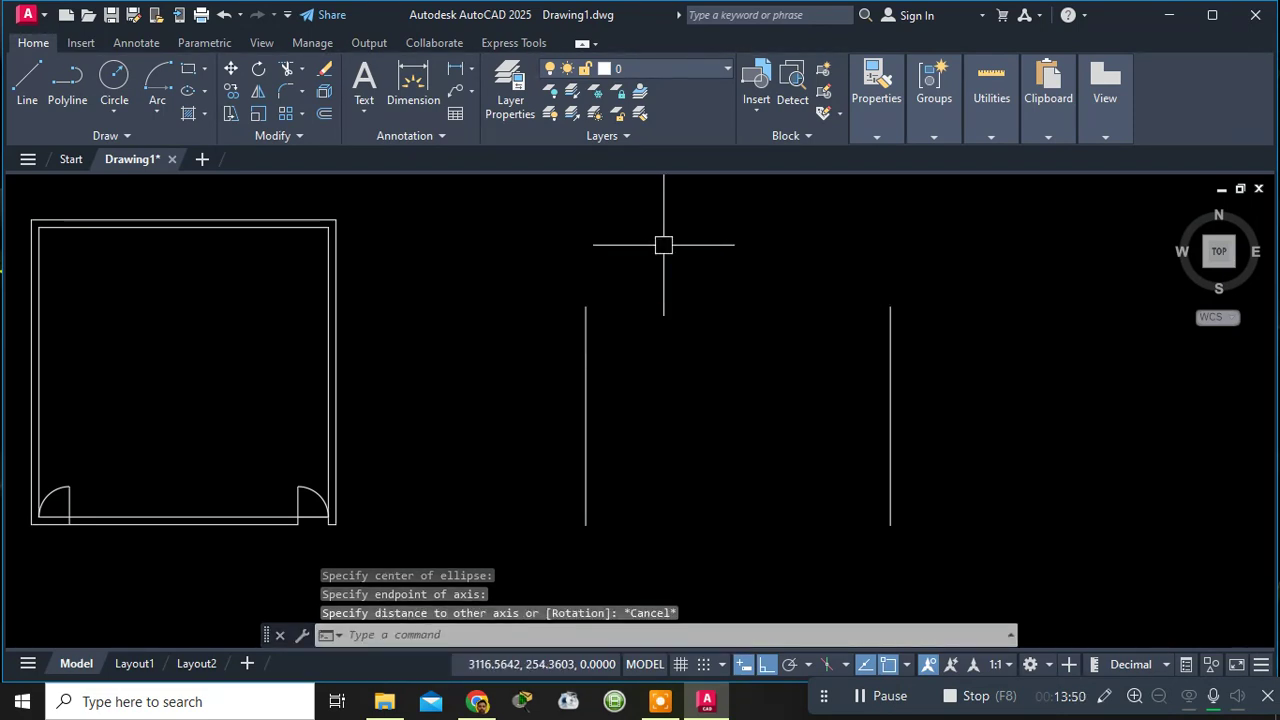
Draw an Axis, End ellipse between the upper ends of the two vertical lines, with a rotation of 60 around its major axis.
click(207, 93)
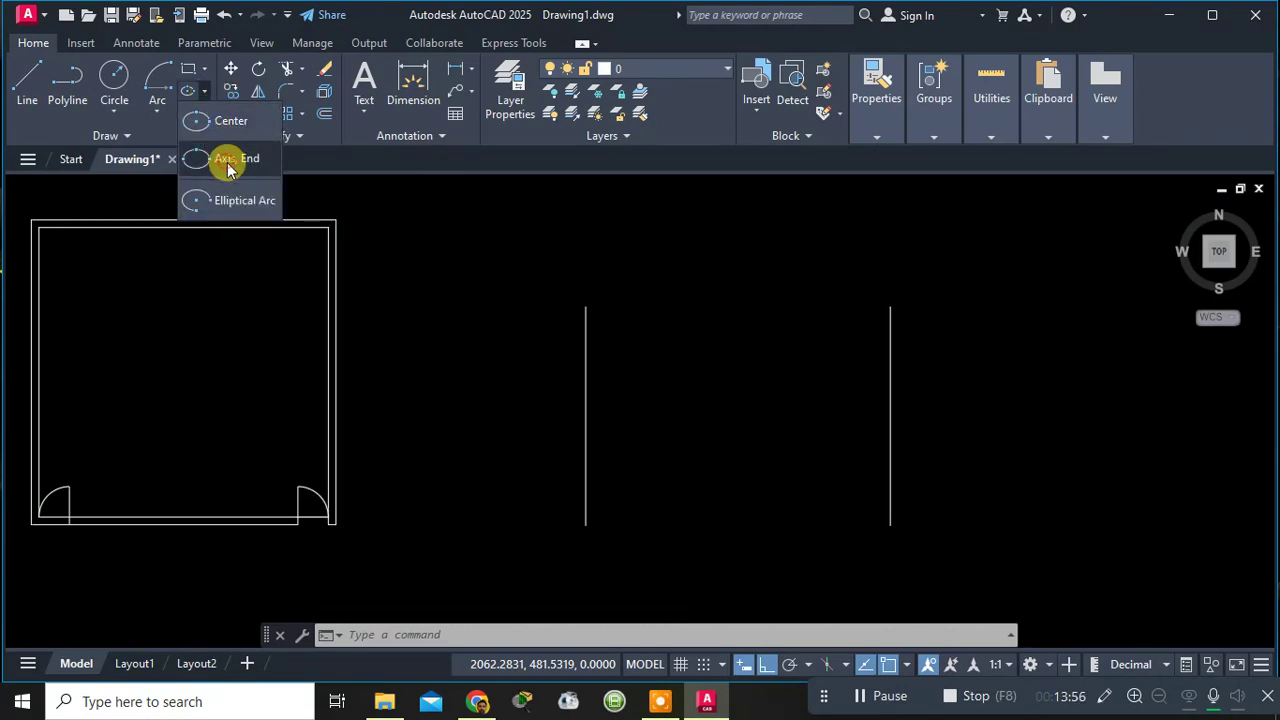
click(228, 163)
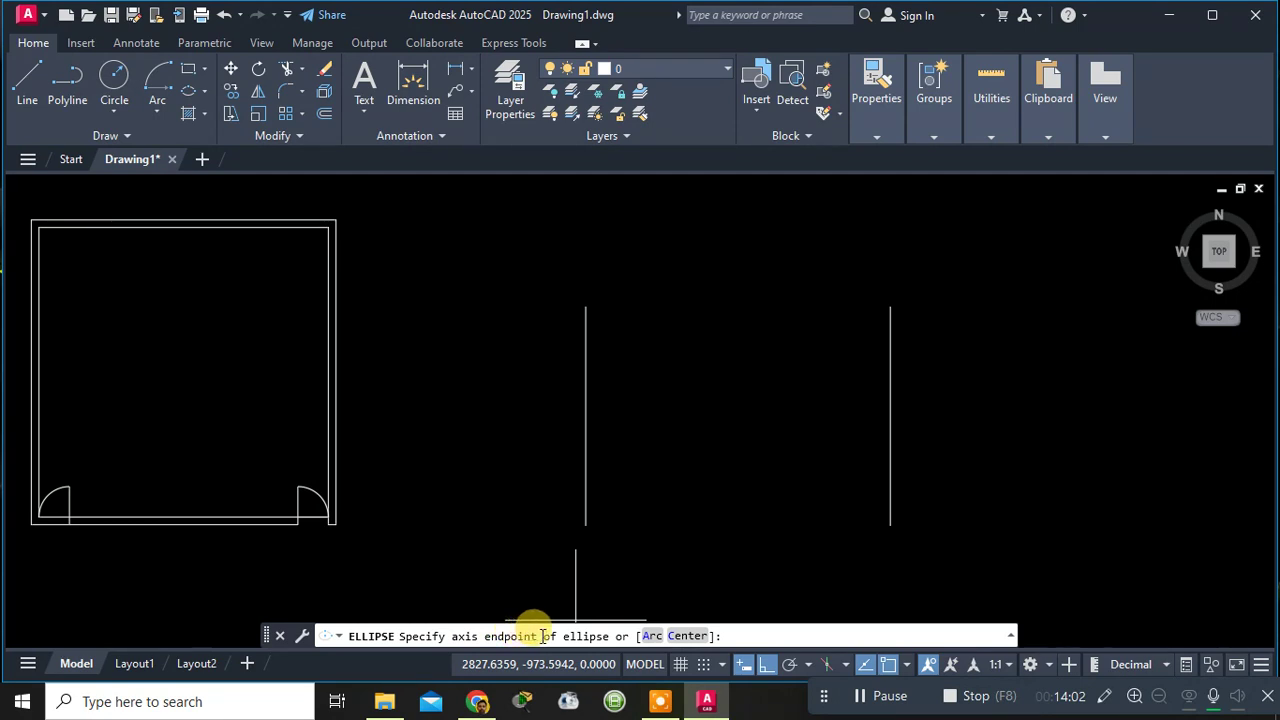
click(586, 306)
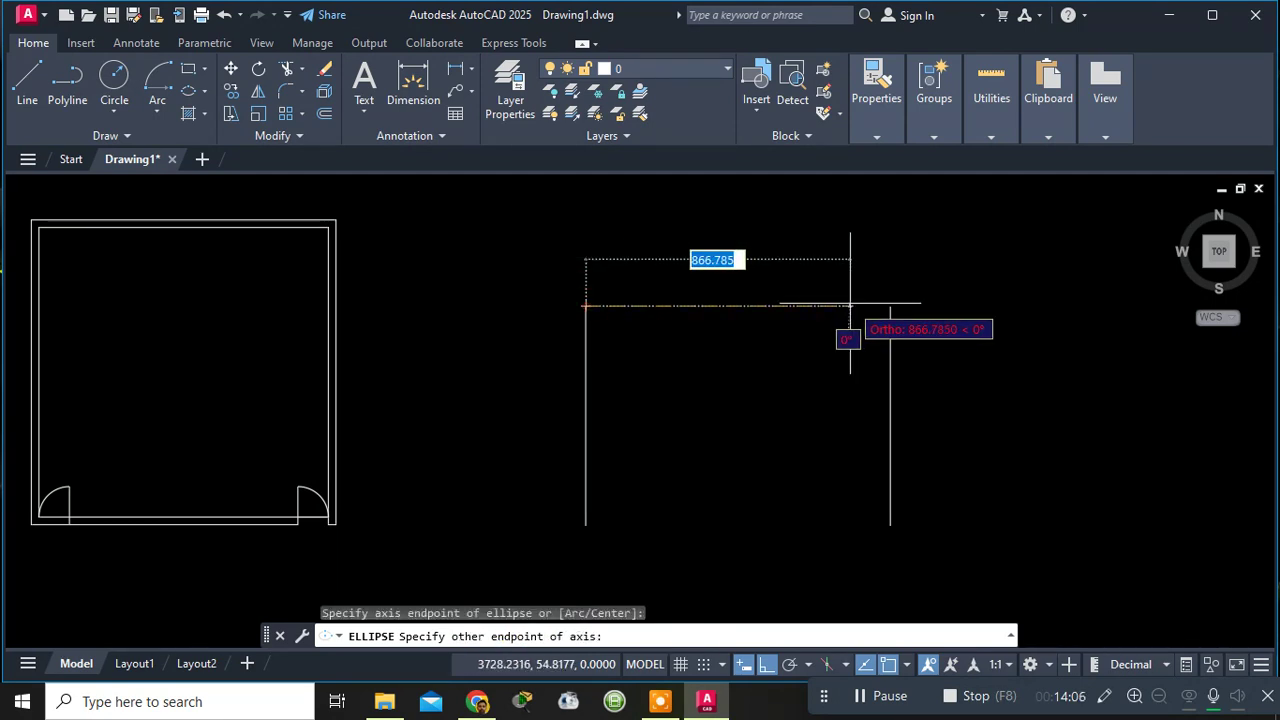
click(890, 305)
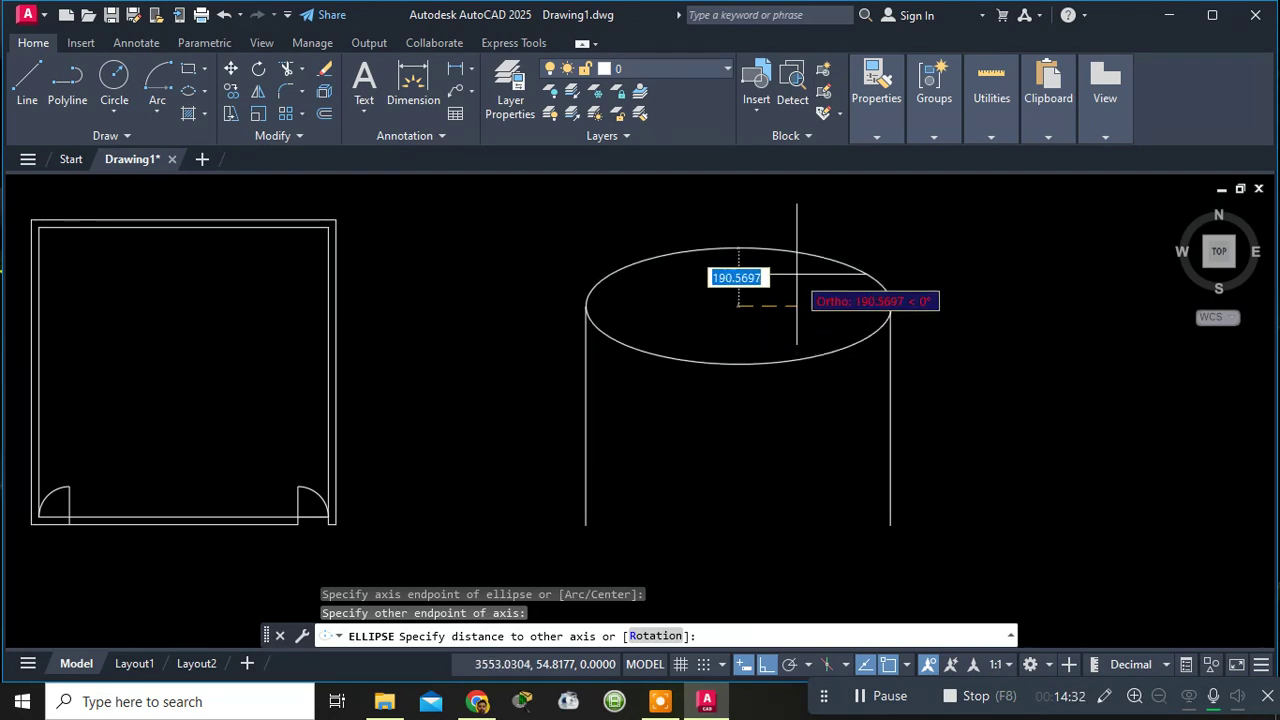
right_click(818, 286)
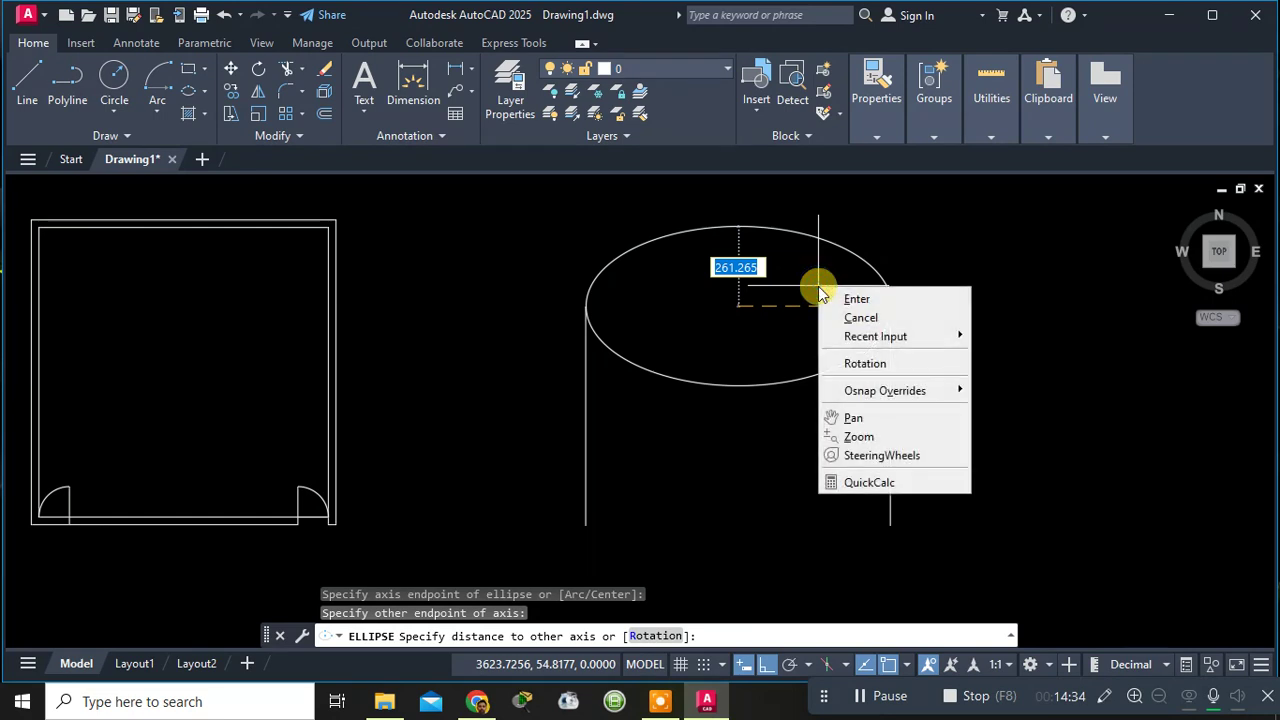
click(866, 363)
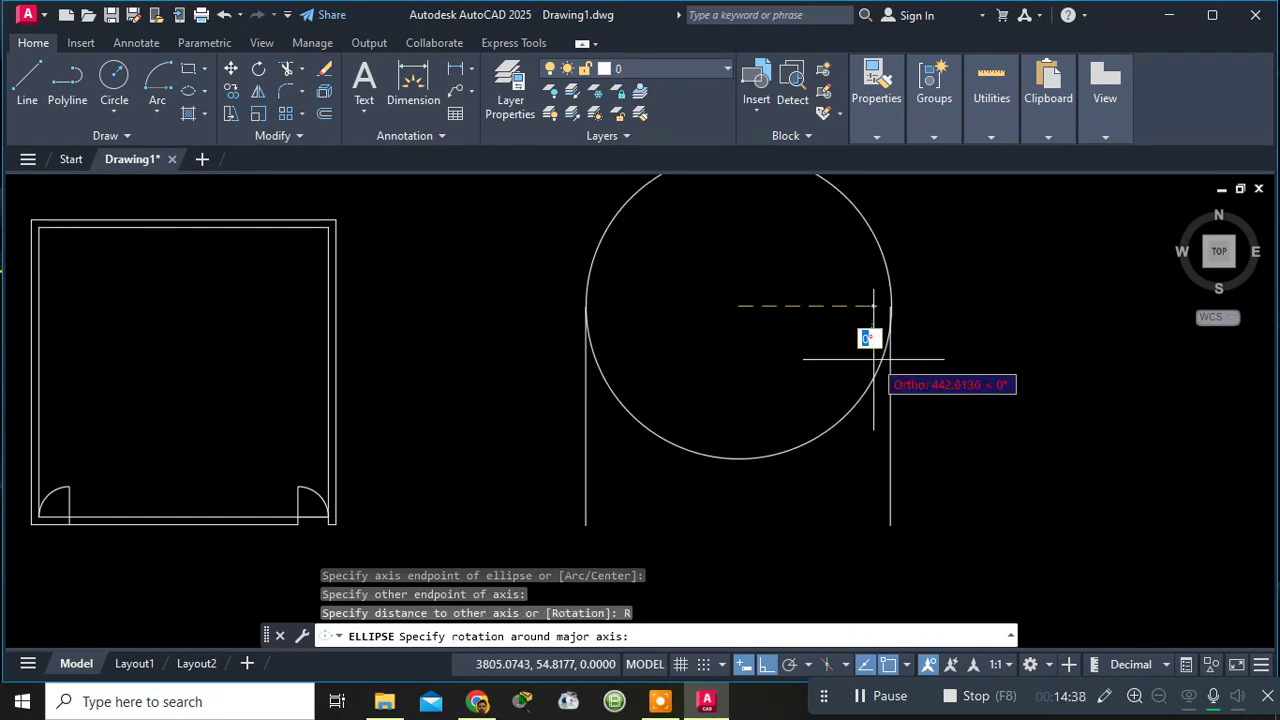
text(60)
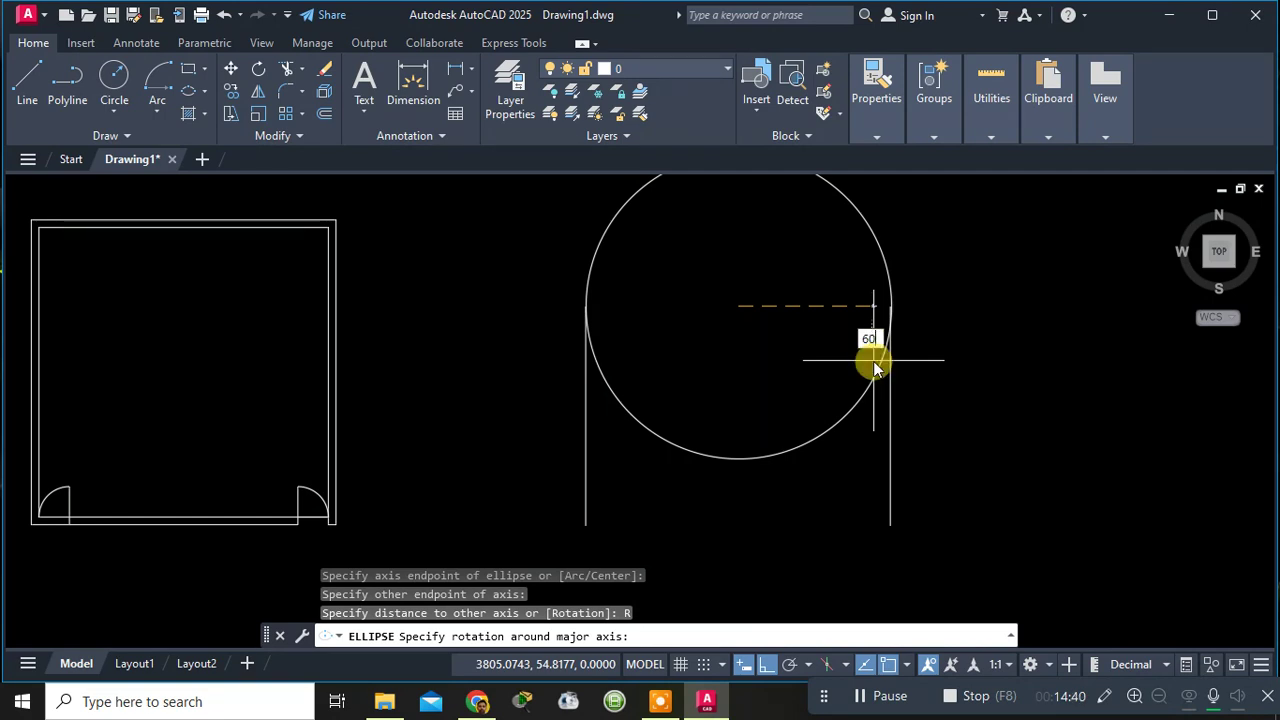
key(Return)
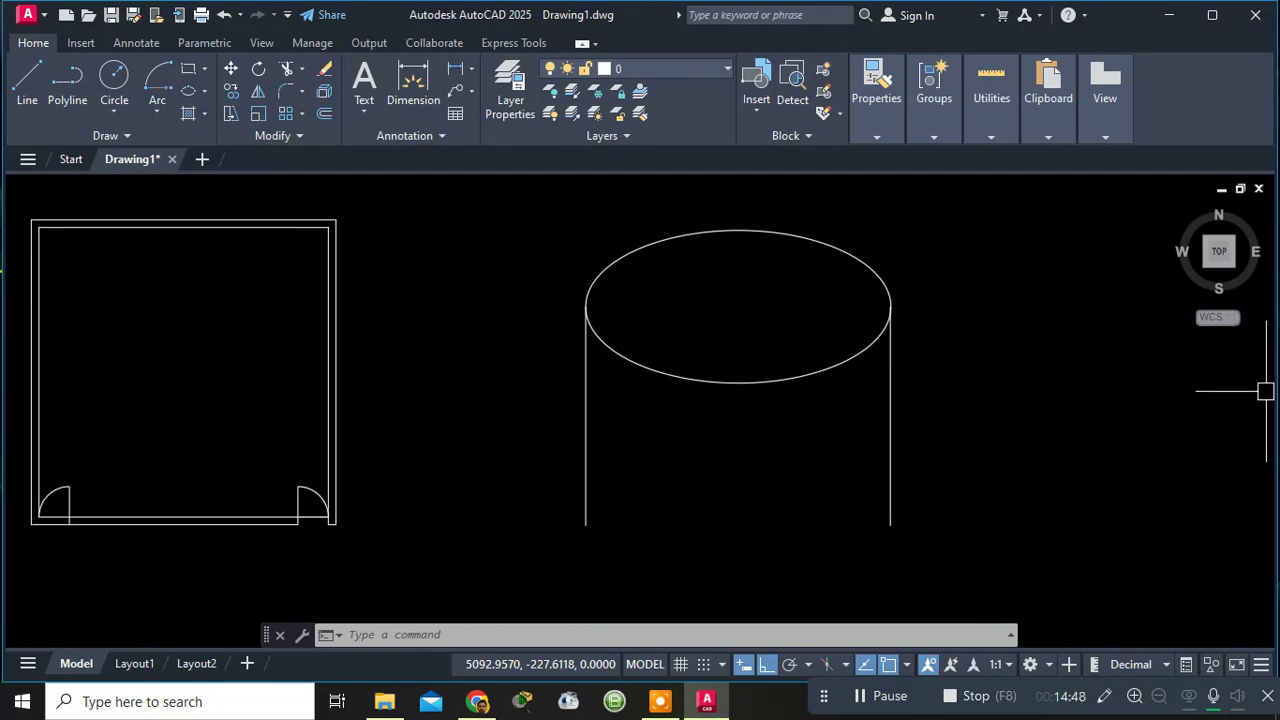
Draw an elliptical arc between the lower ends of the two vertical lines, with rotation 60, running along the underside from the left line to the right.
click(203, 92)
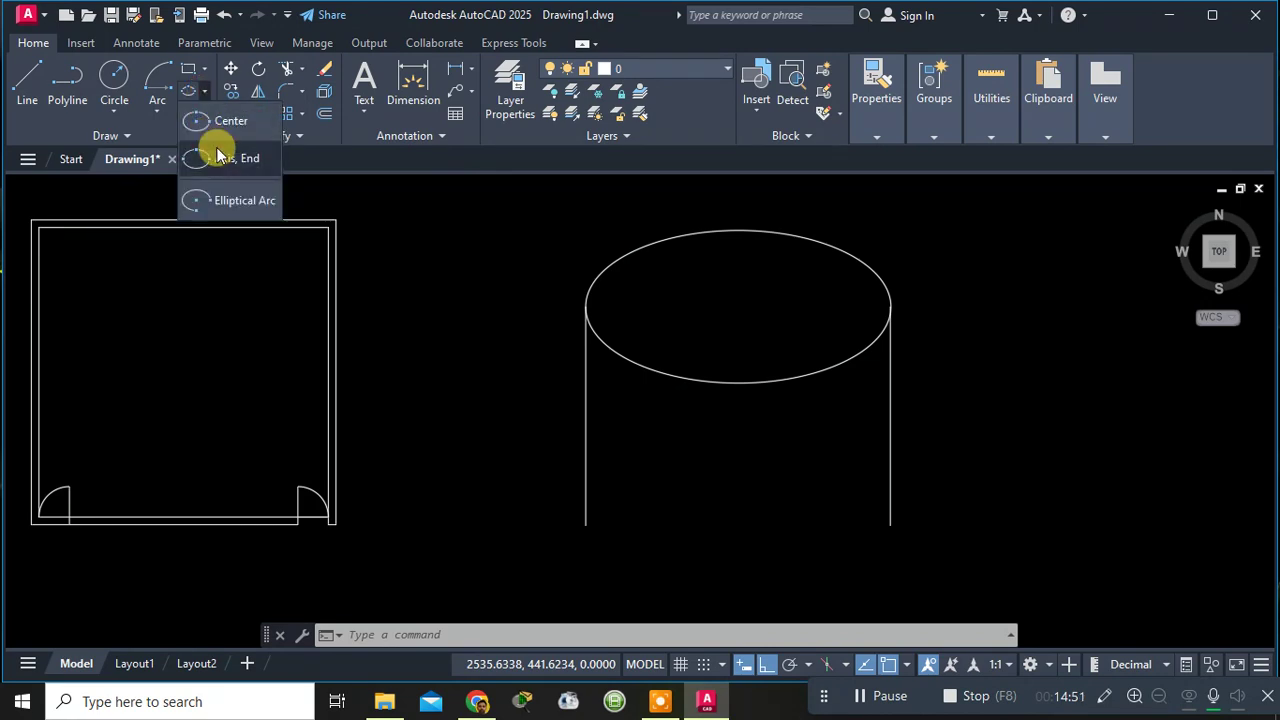
click(234, 205)
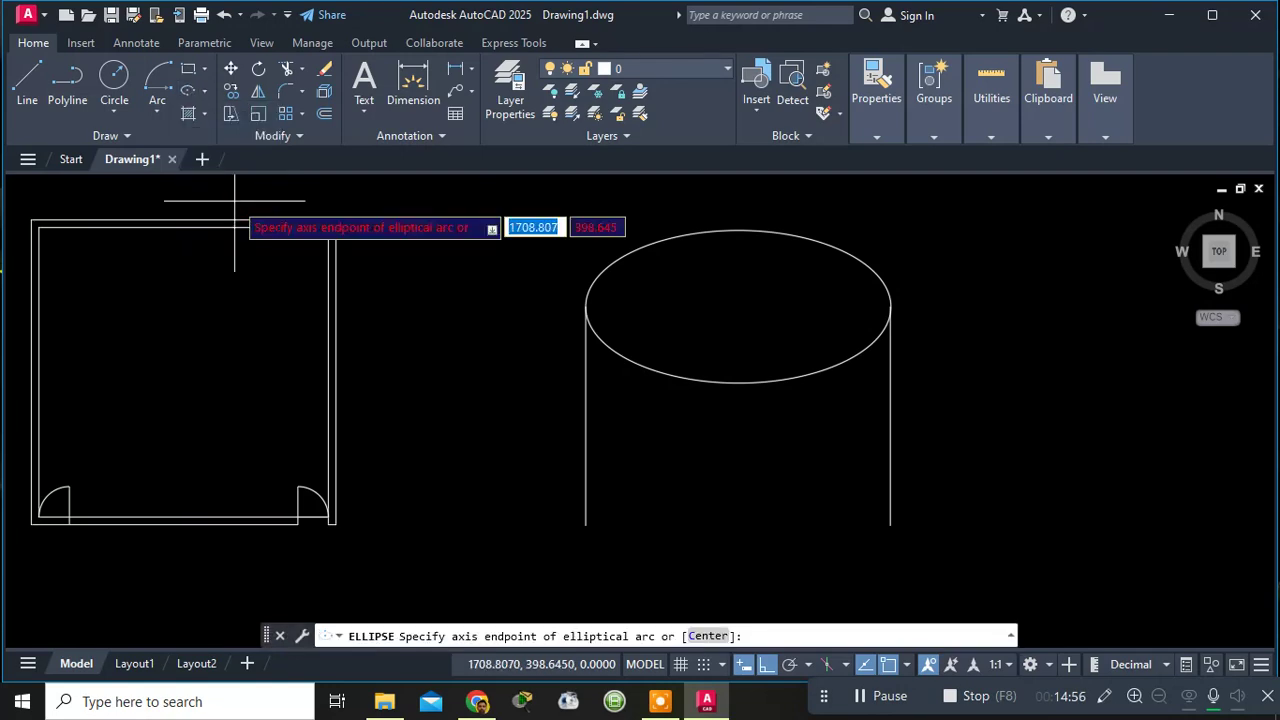
click(586, 524)
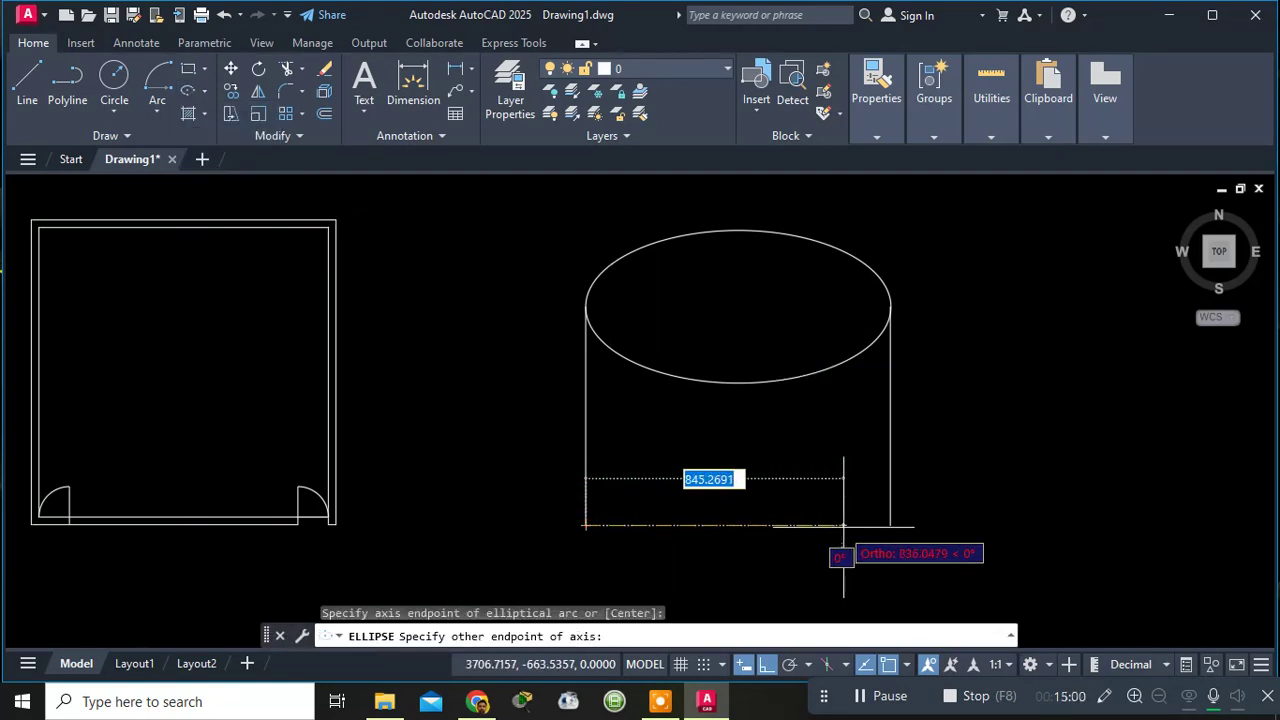
click(890, 524)
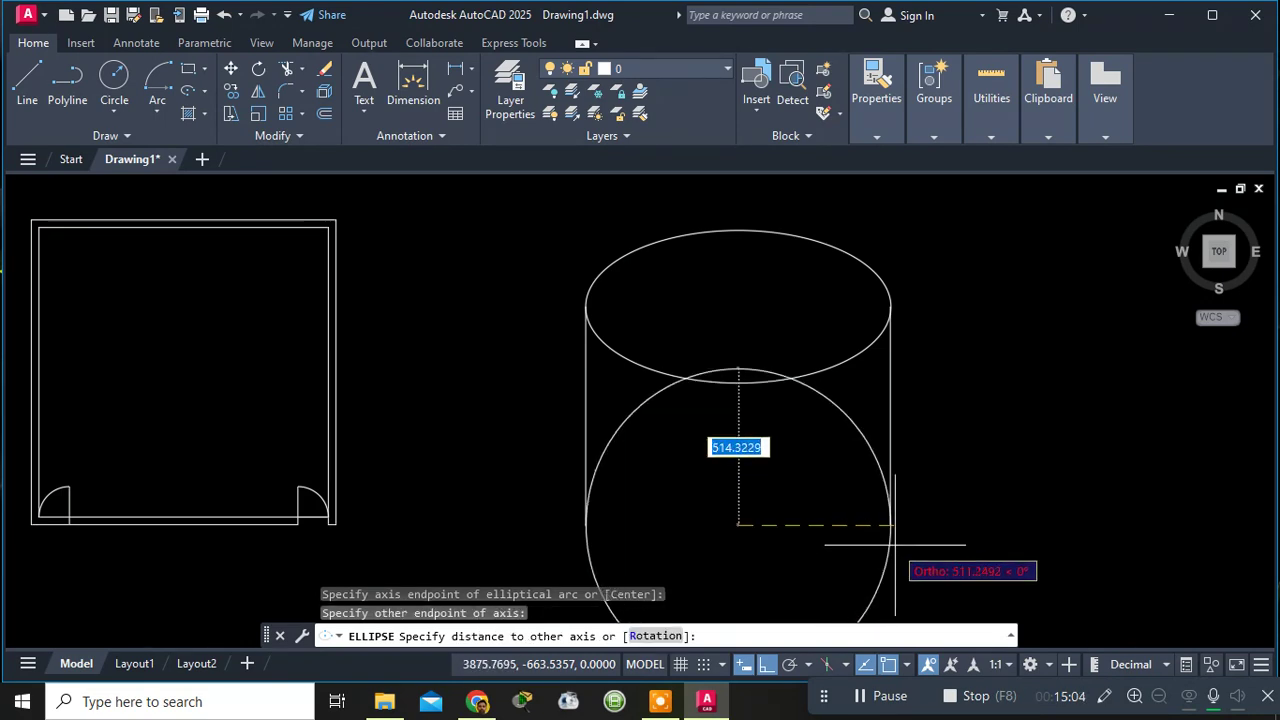
scroll(867, 579, down, 2)
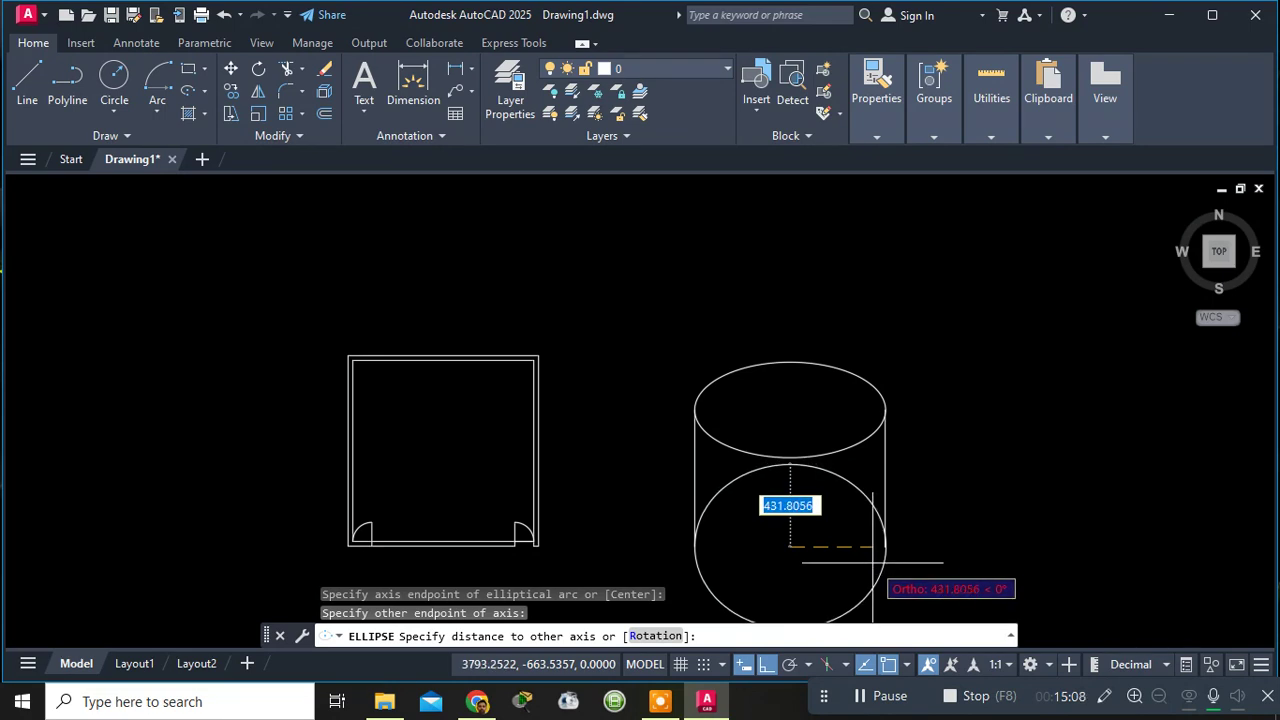
right_click(858, 603)
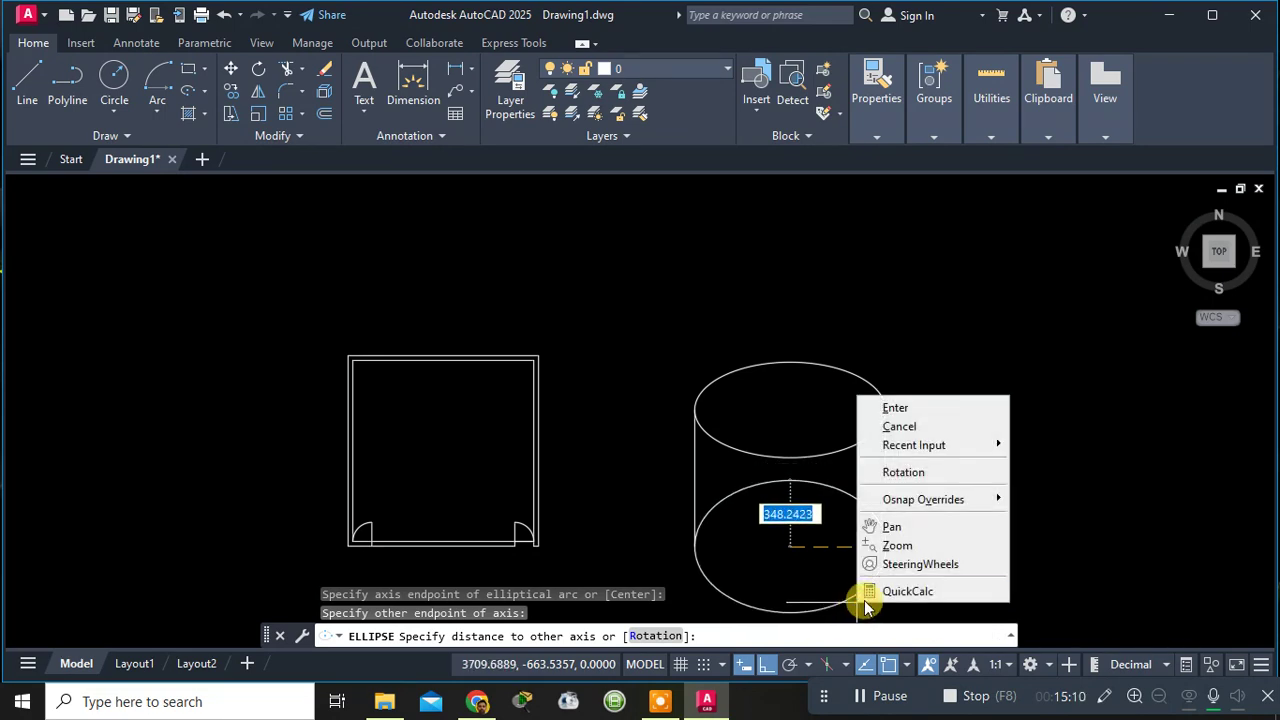
click(905, 475)
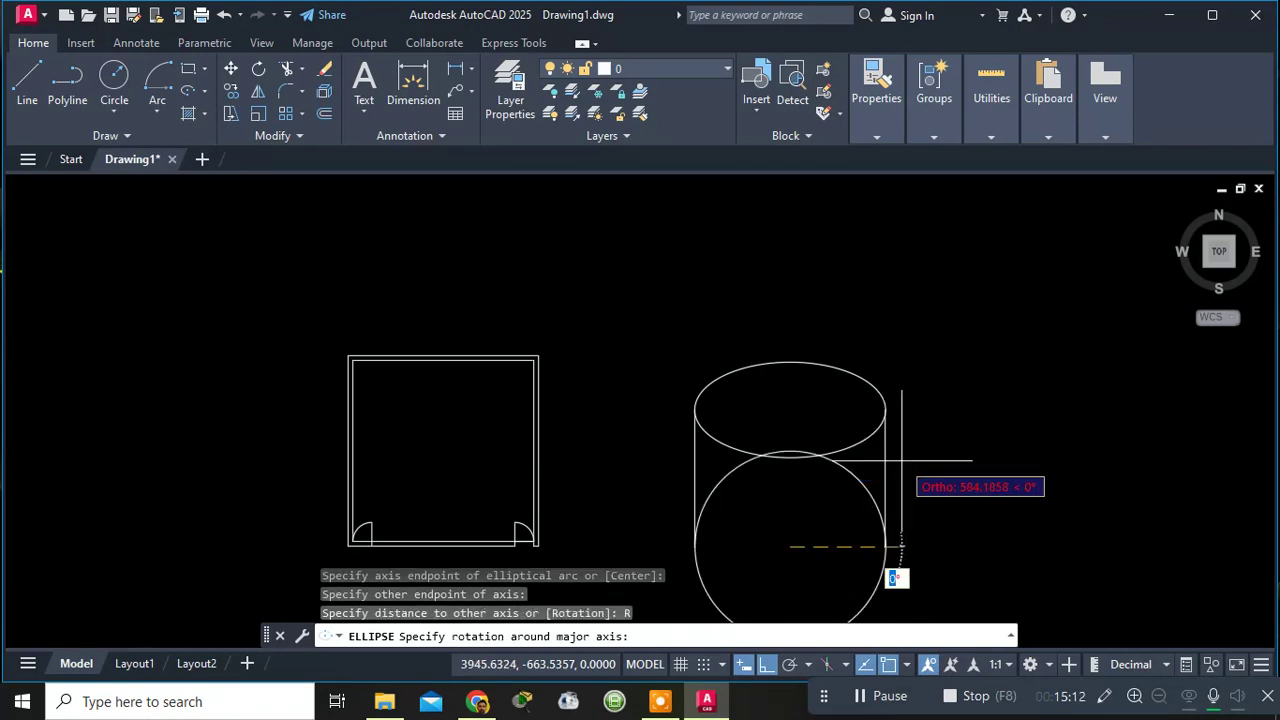
text(60)
key(Return)
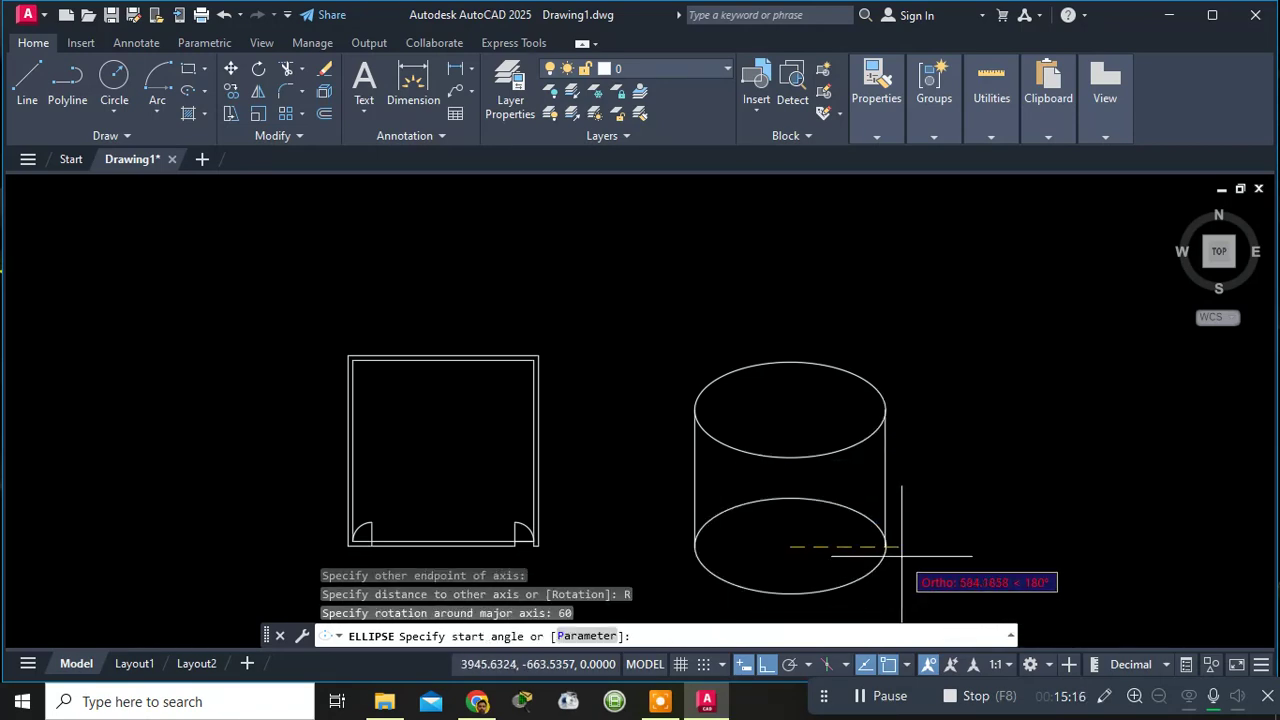
click(694, 546)
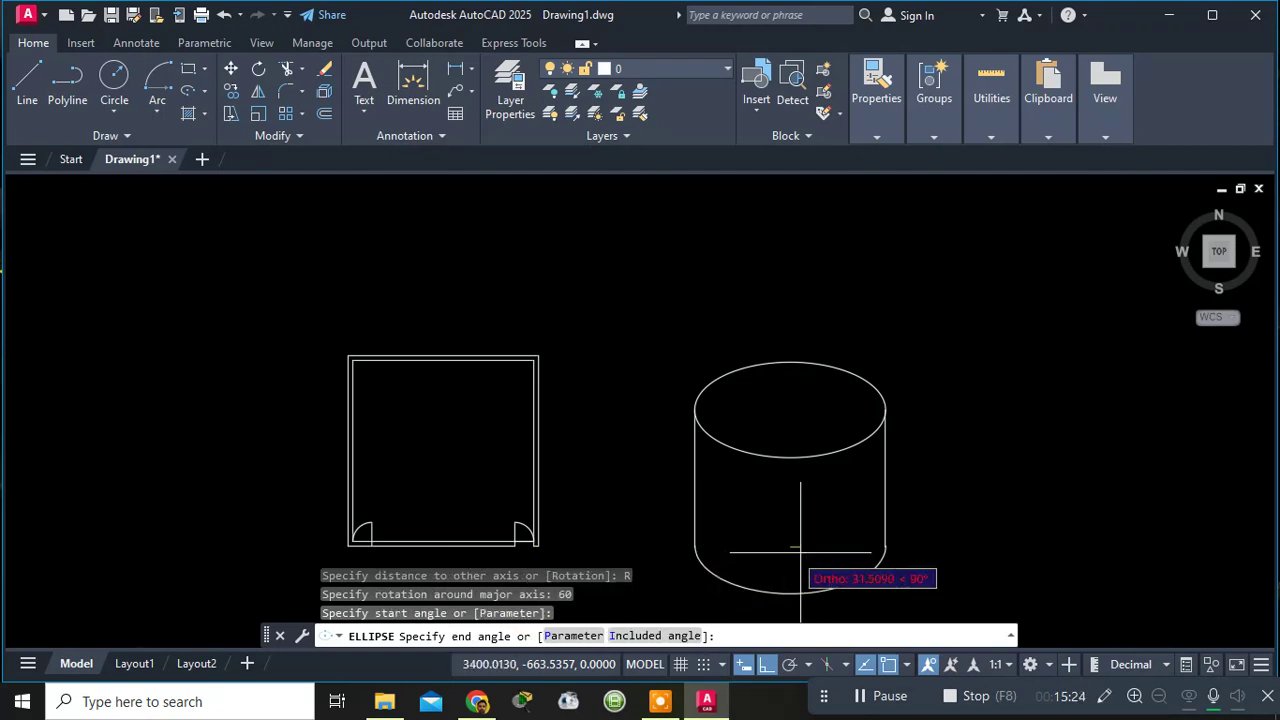
click(885, 546)
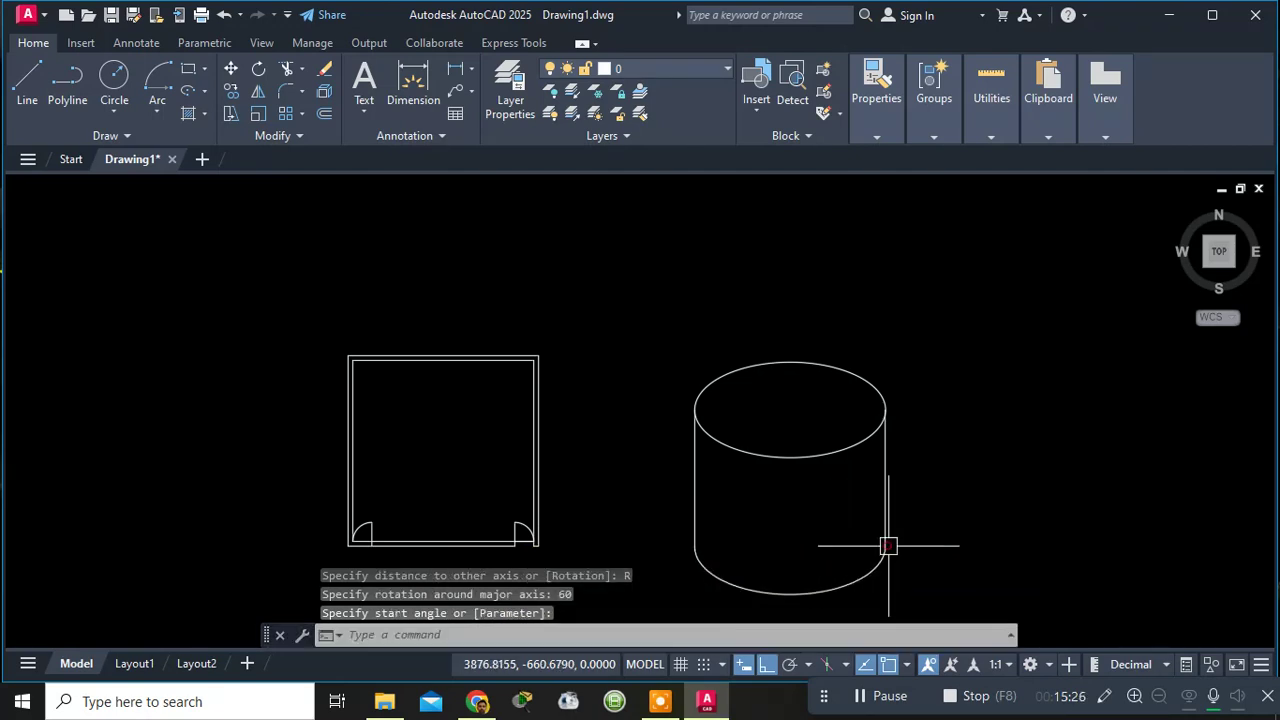
Erase the elliptical arc that joins the lower ends of the two vertical lines.
middle_drag(1023, 512, 953, 340)
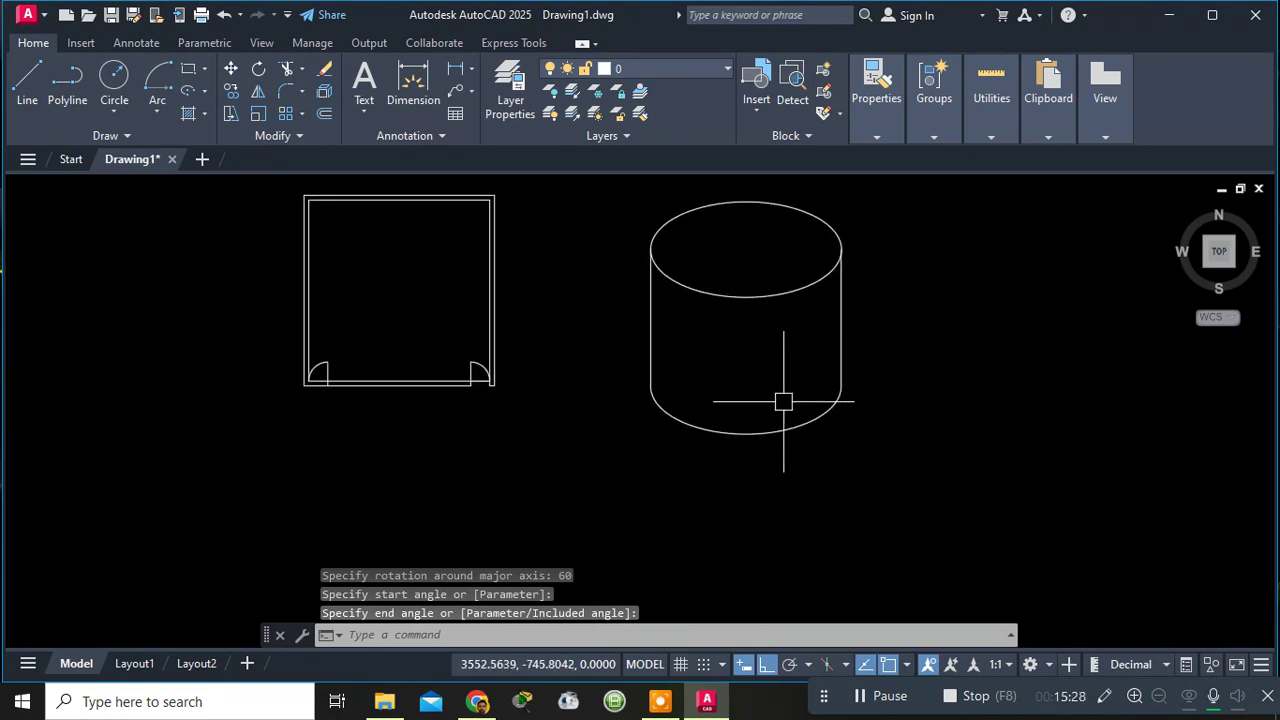
scroll(783, 401, up, 3)
middle_drag(789, 406, 791, 466)
scroll(808, 437, down, 3)
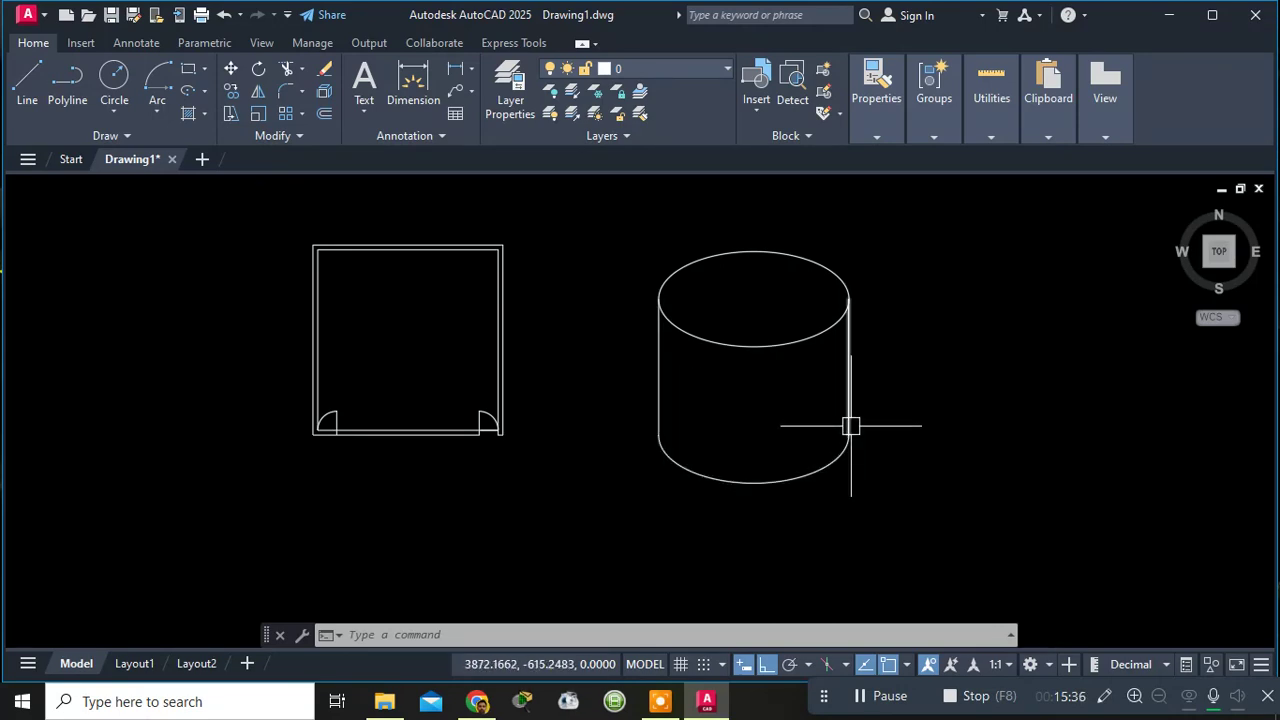
click(204, 92)
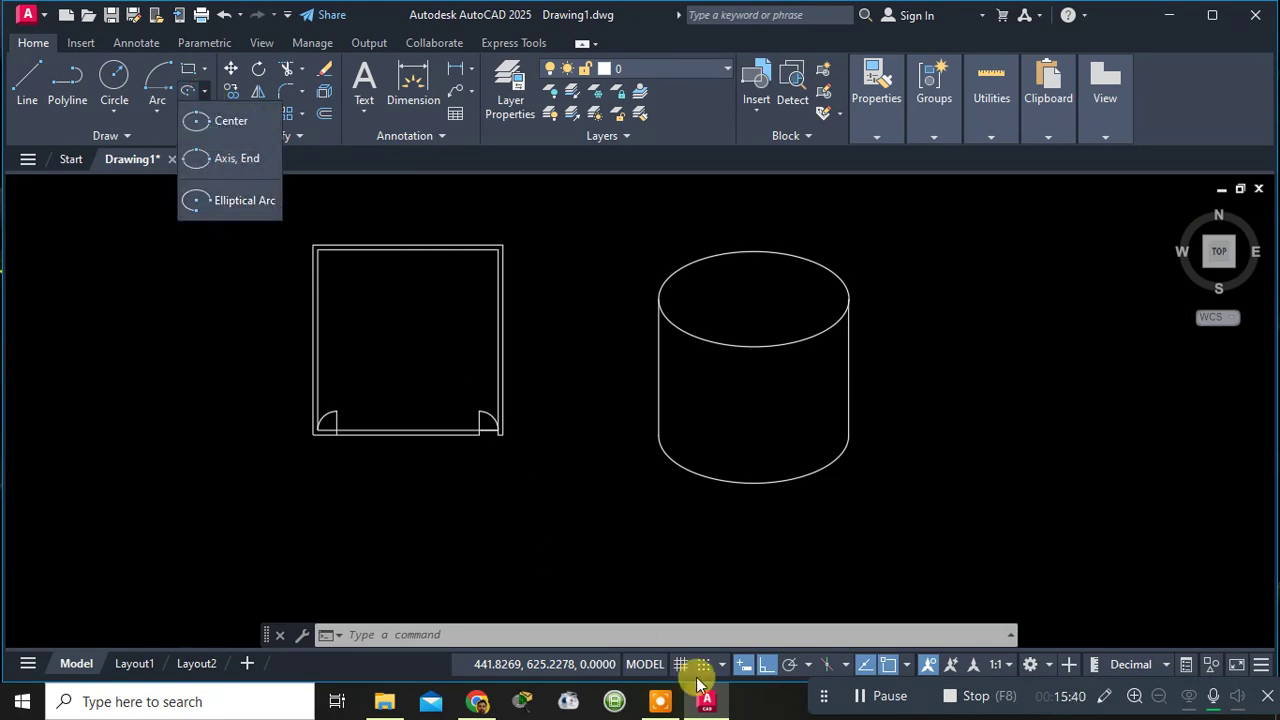
click(715, 534)
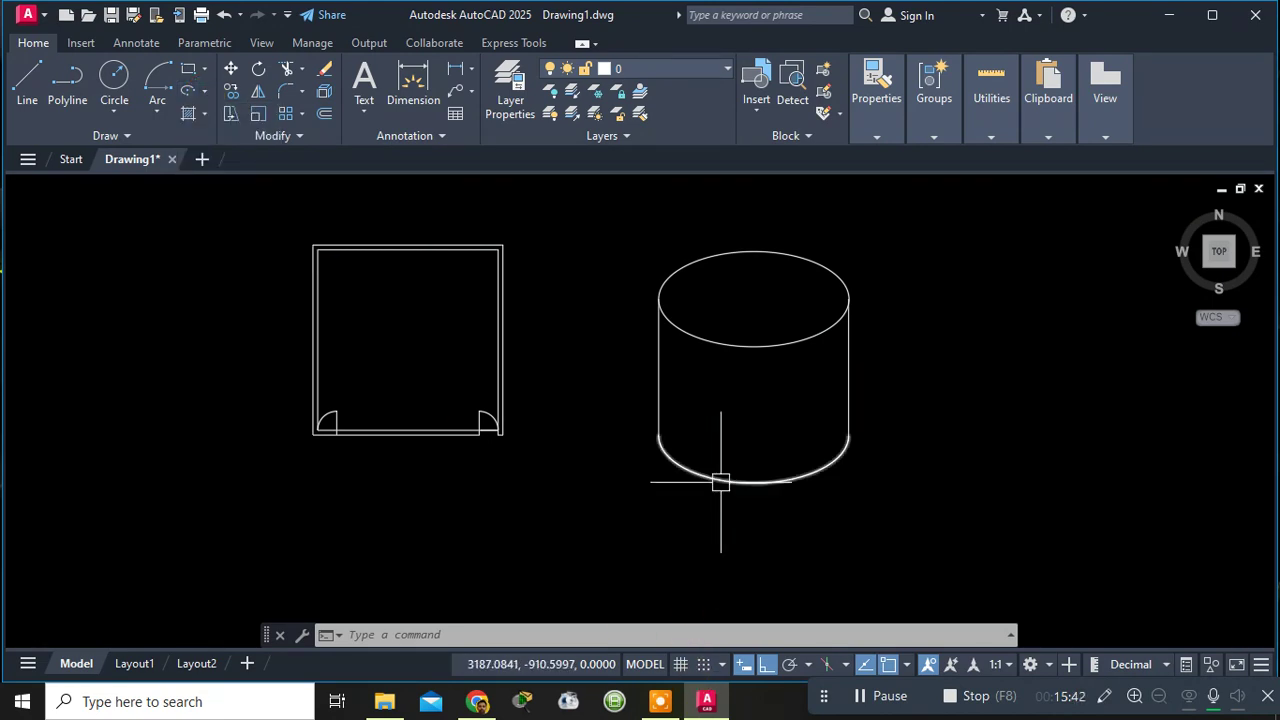
click(720, 482)
key(Delete)
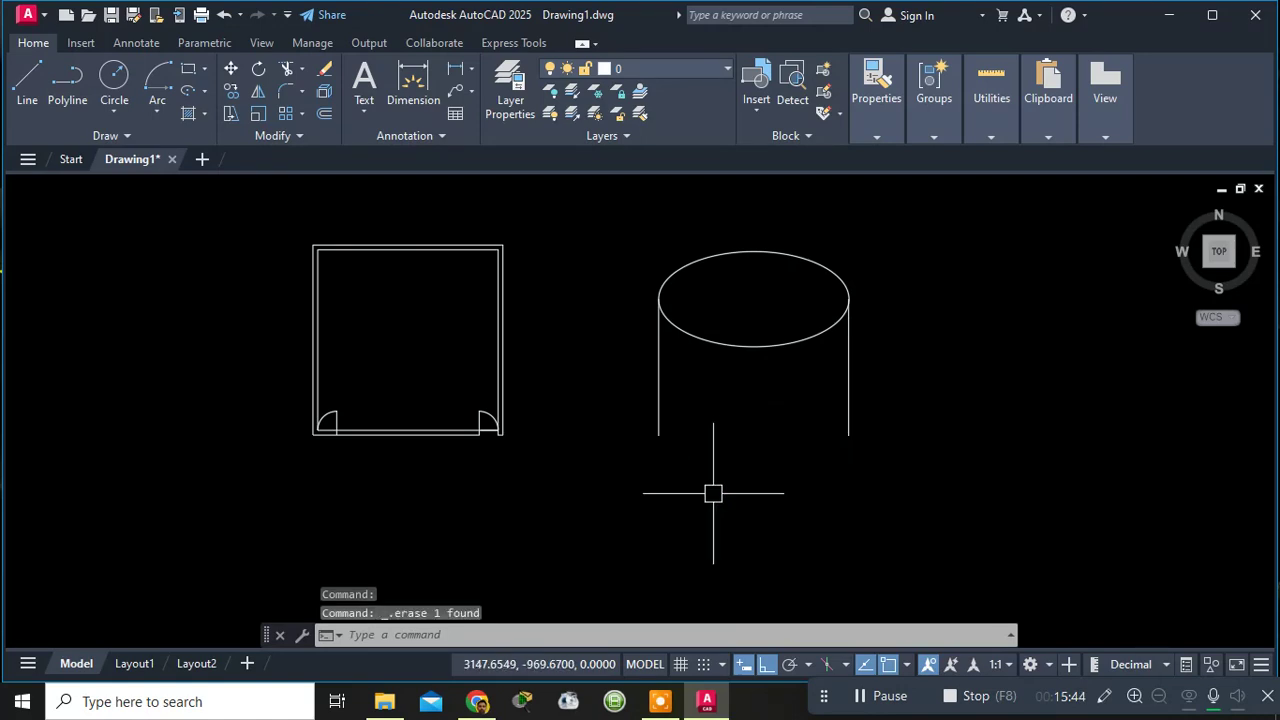
click(205, 92)
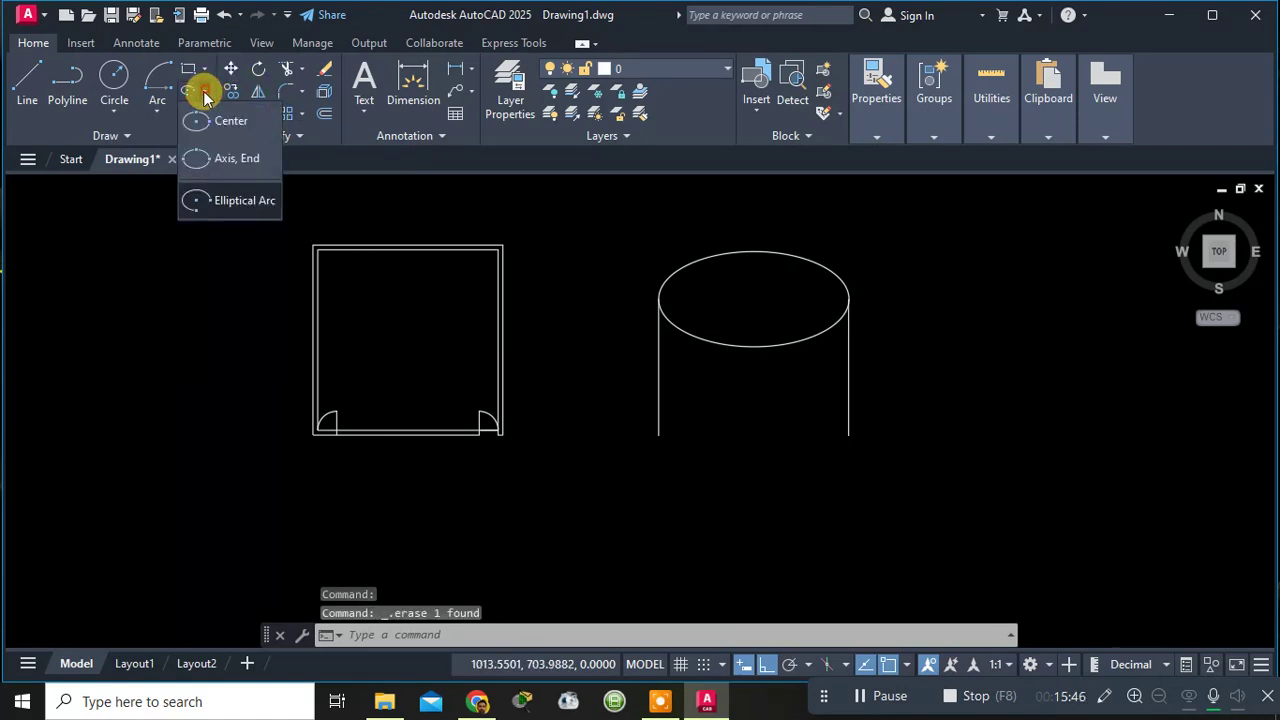
click(218, 202)
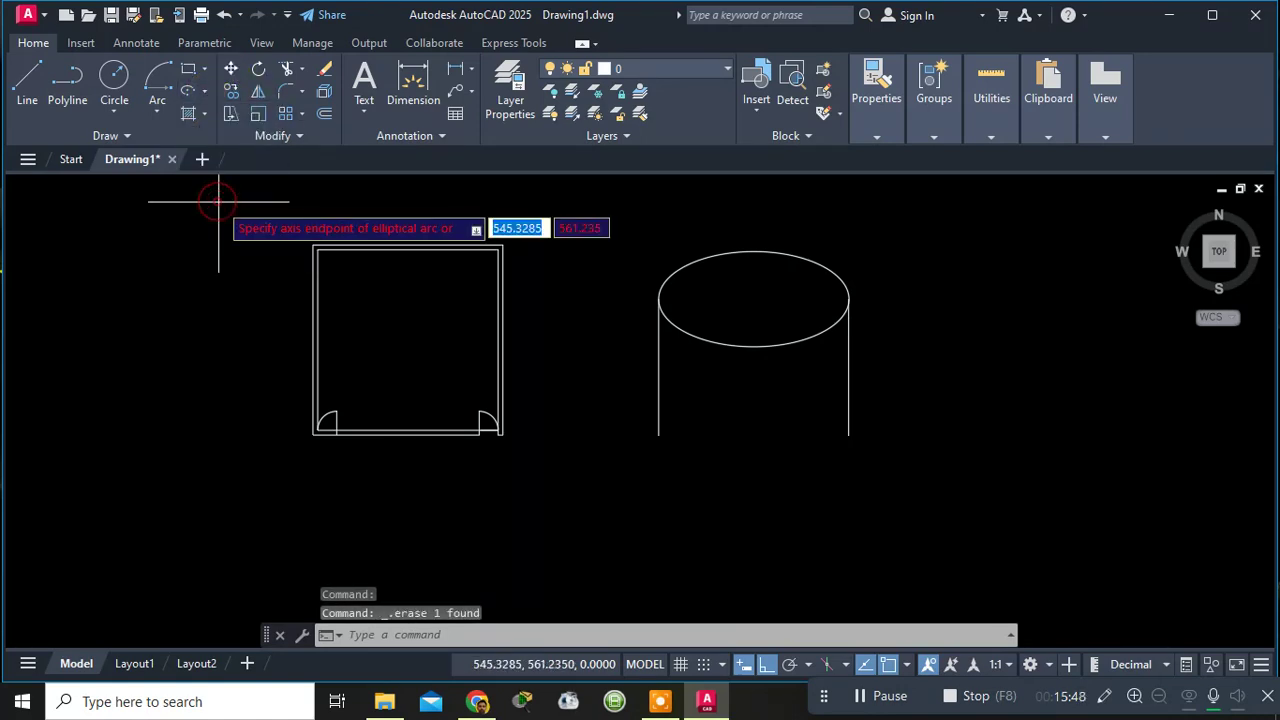
click(658, 435)
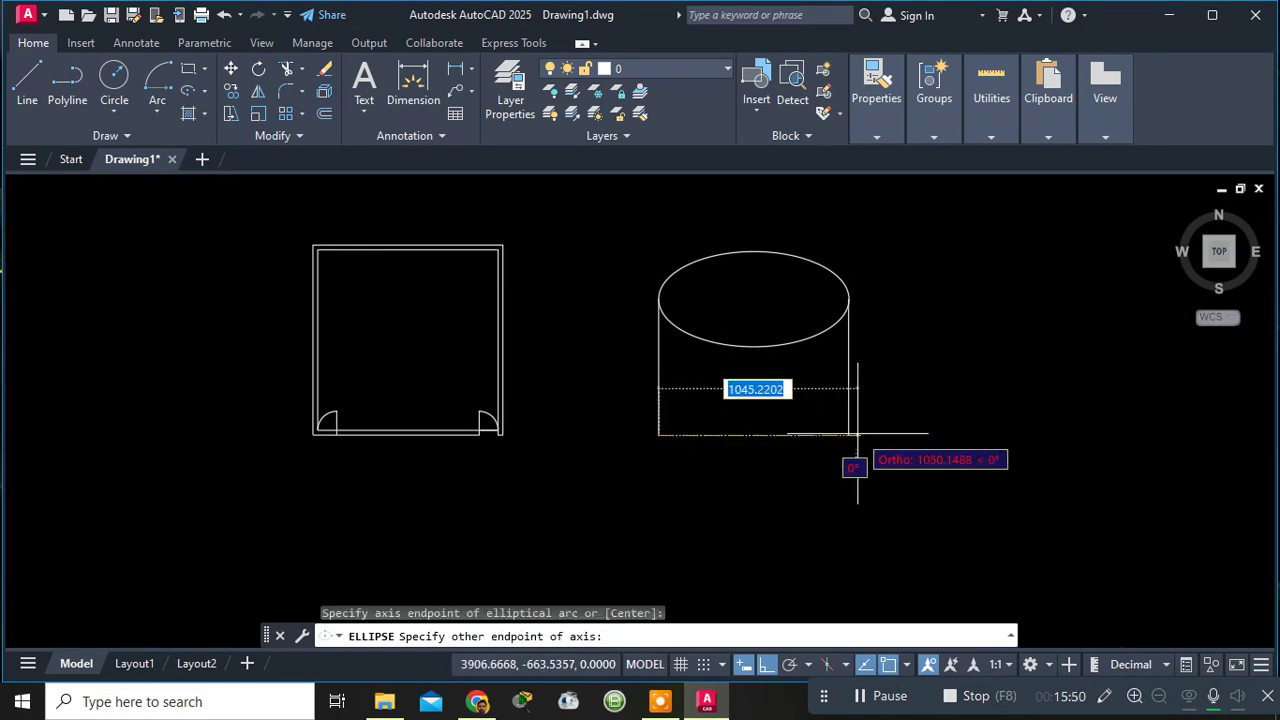
click(848, 434)
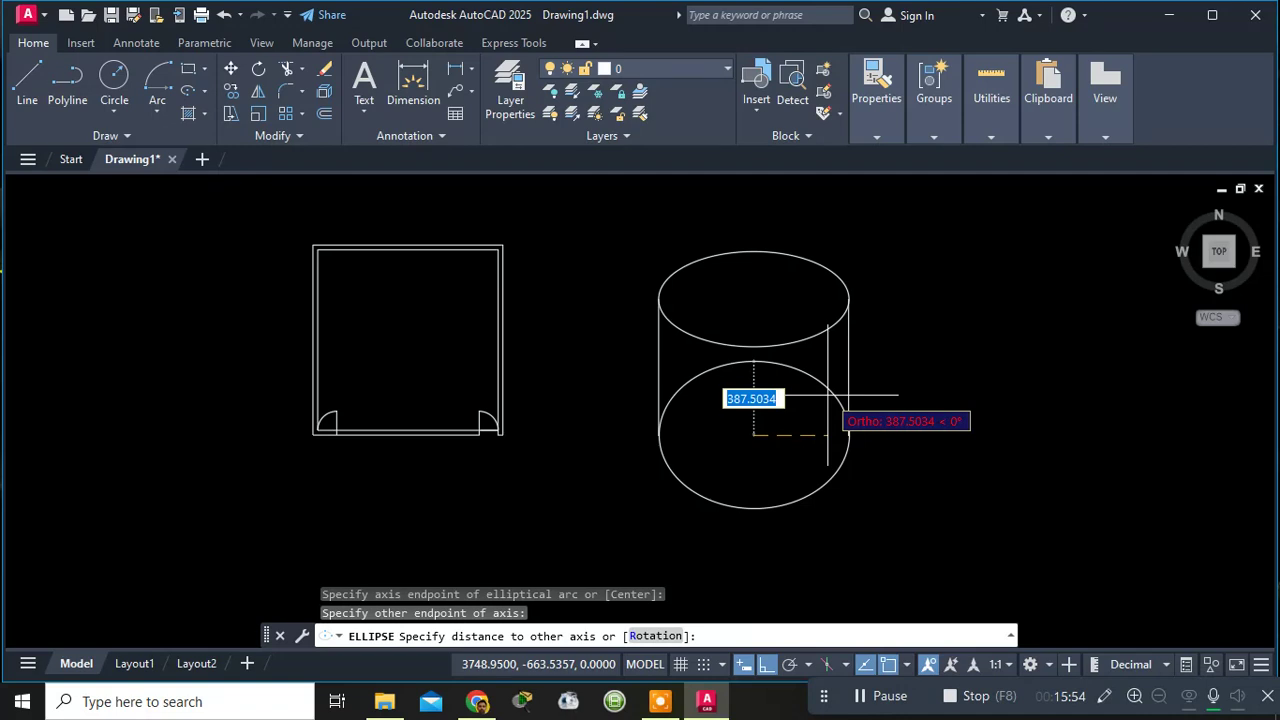
text(350)
key(Return)
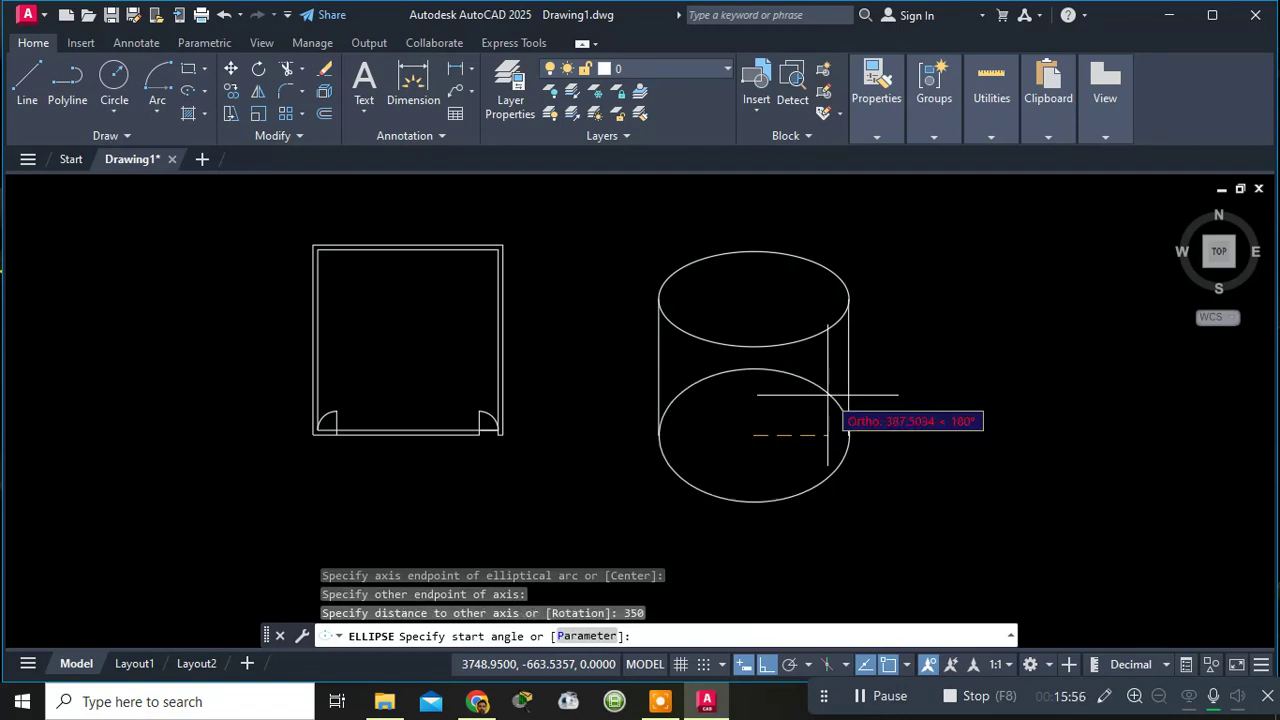
right_click(792, 418)
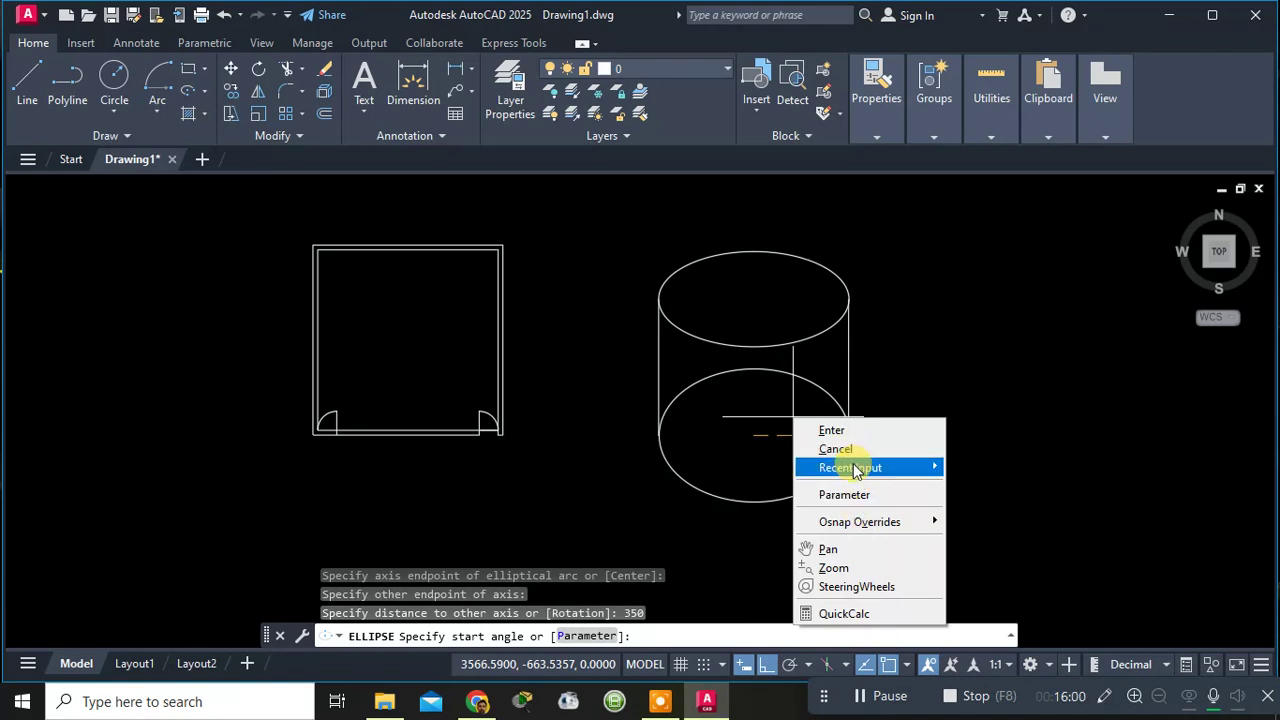
click(845, 495)
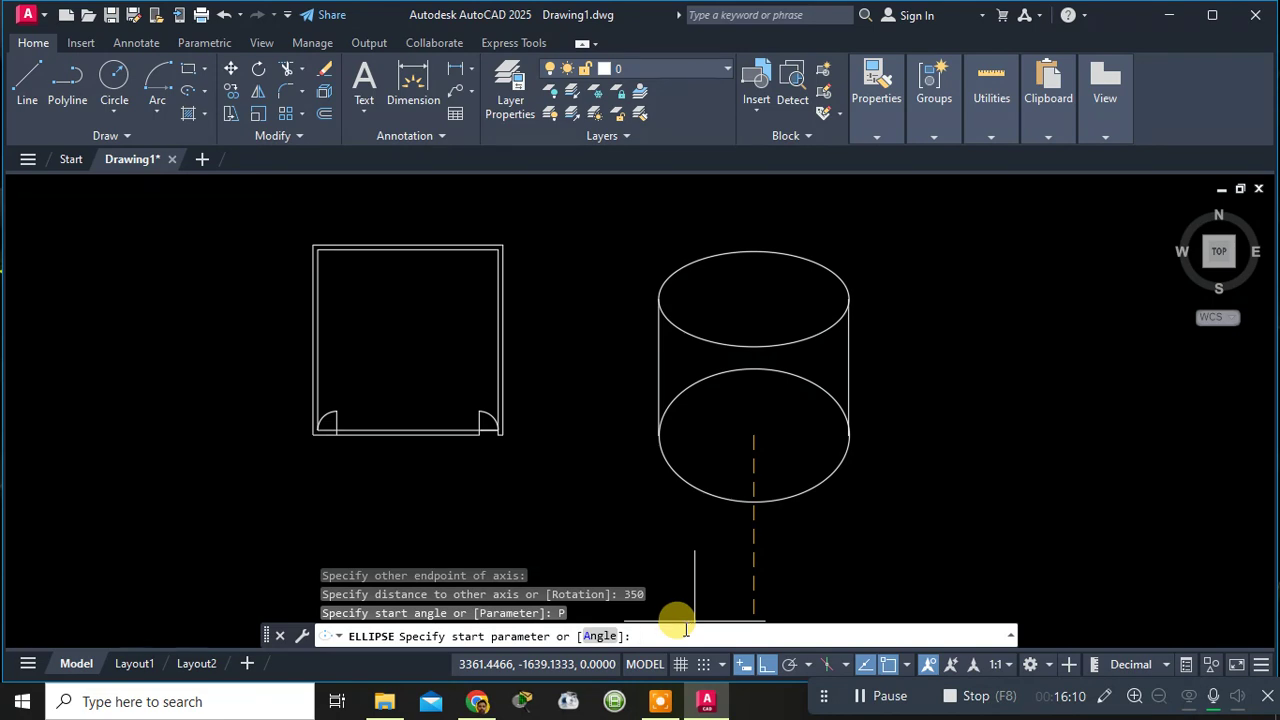
key(Return)
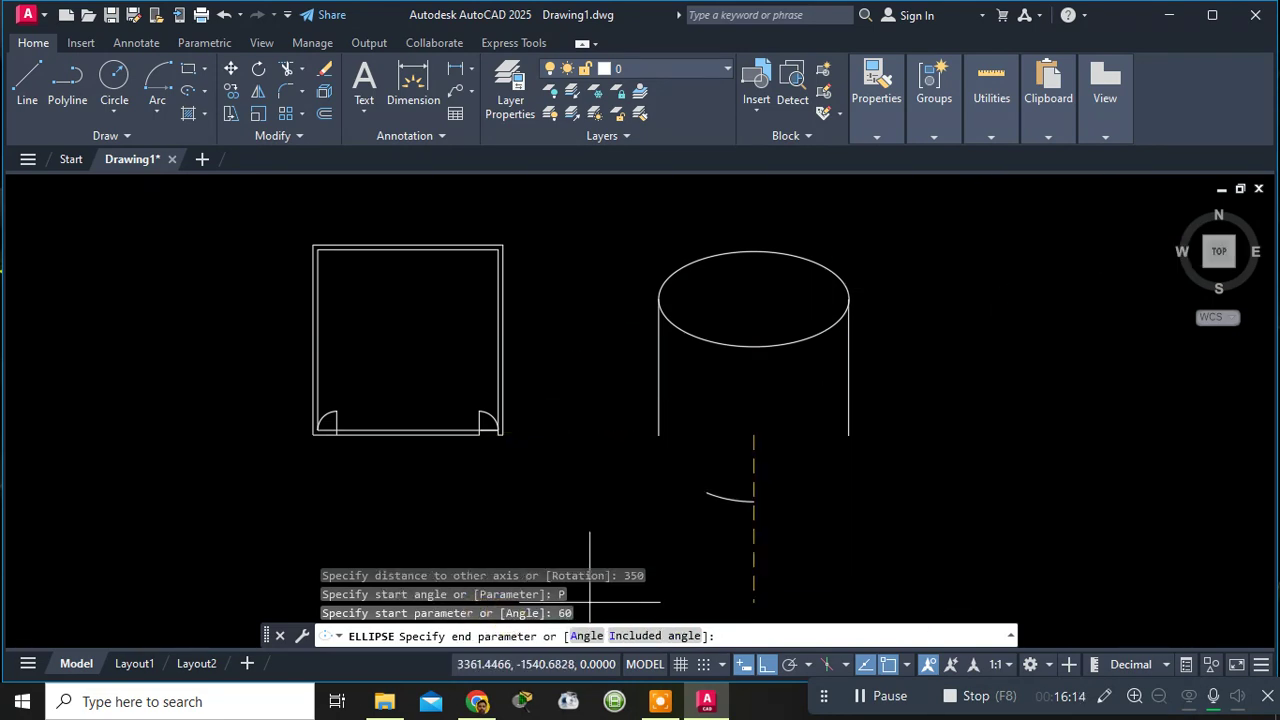
key(Escape)
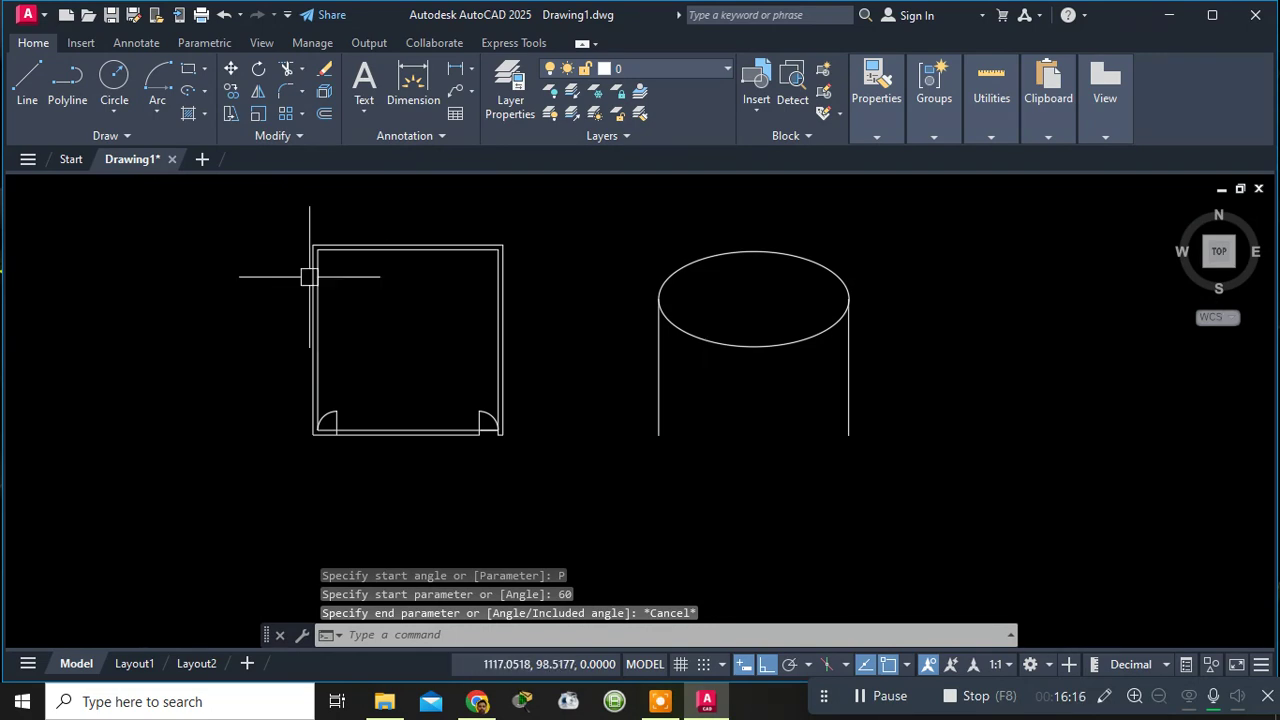
Close the cylinder's base with an elliptical arc on the vertical lines' lower ends, rotation 60, starting at the left end and ending at the right.
click(192, 113)
click(206, 91)
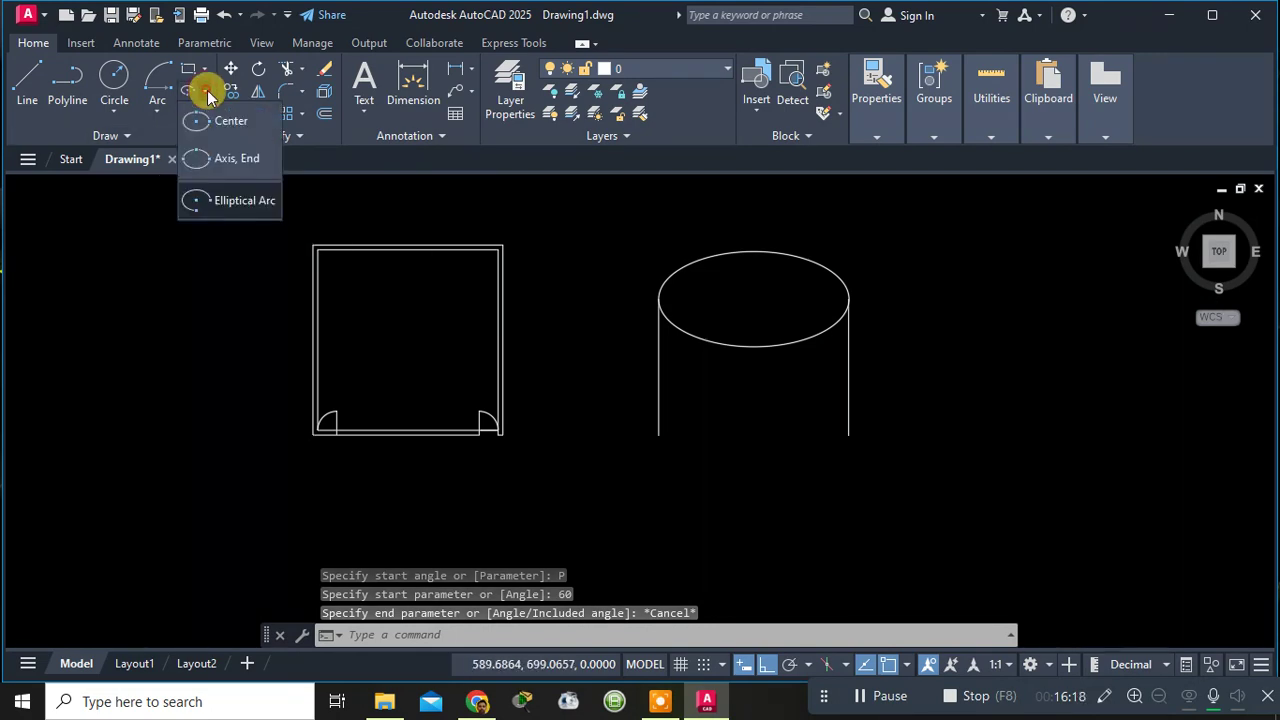
click(210, 198)
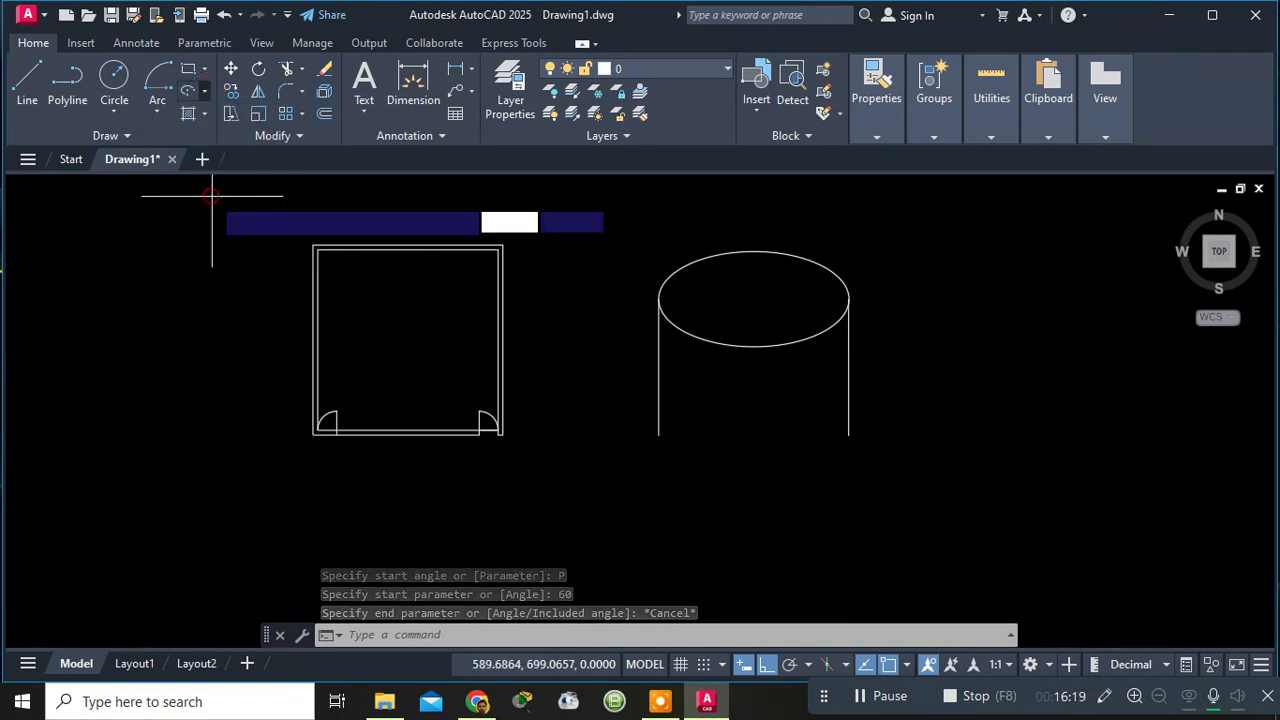
click(658, 435)
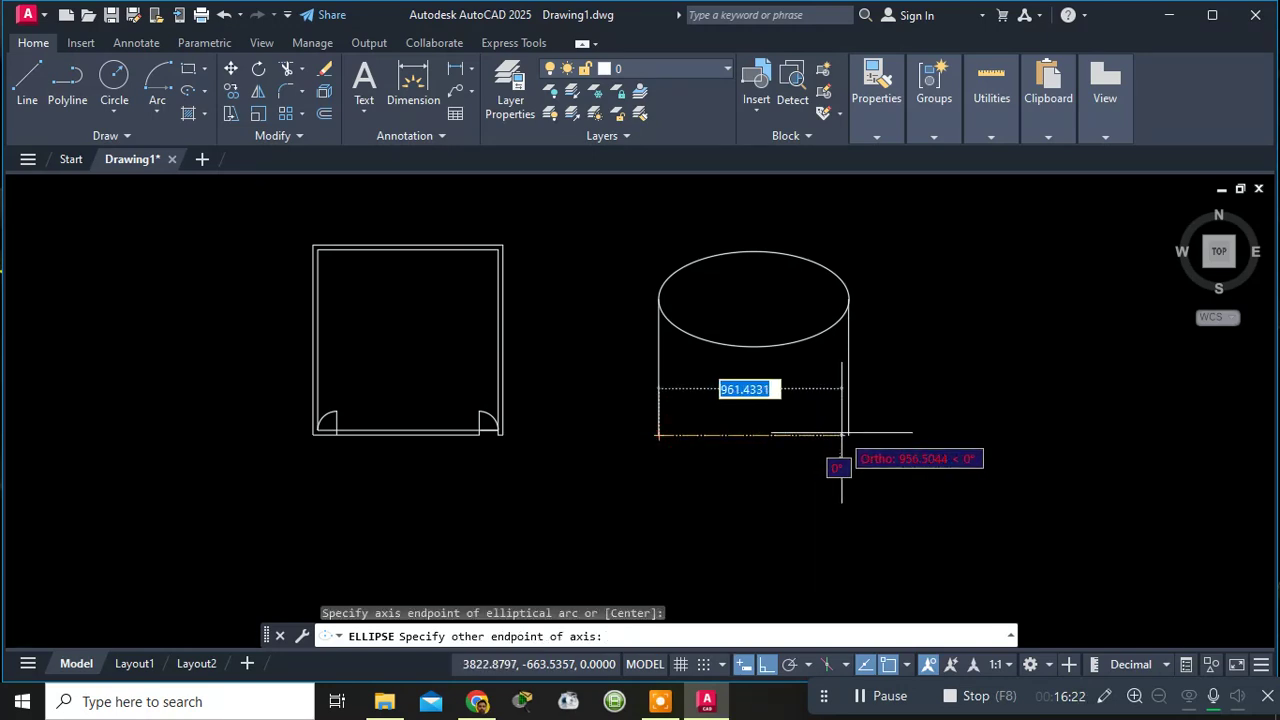
click(849, 435)
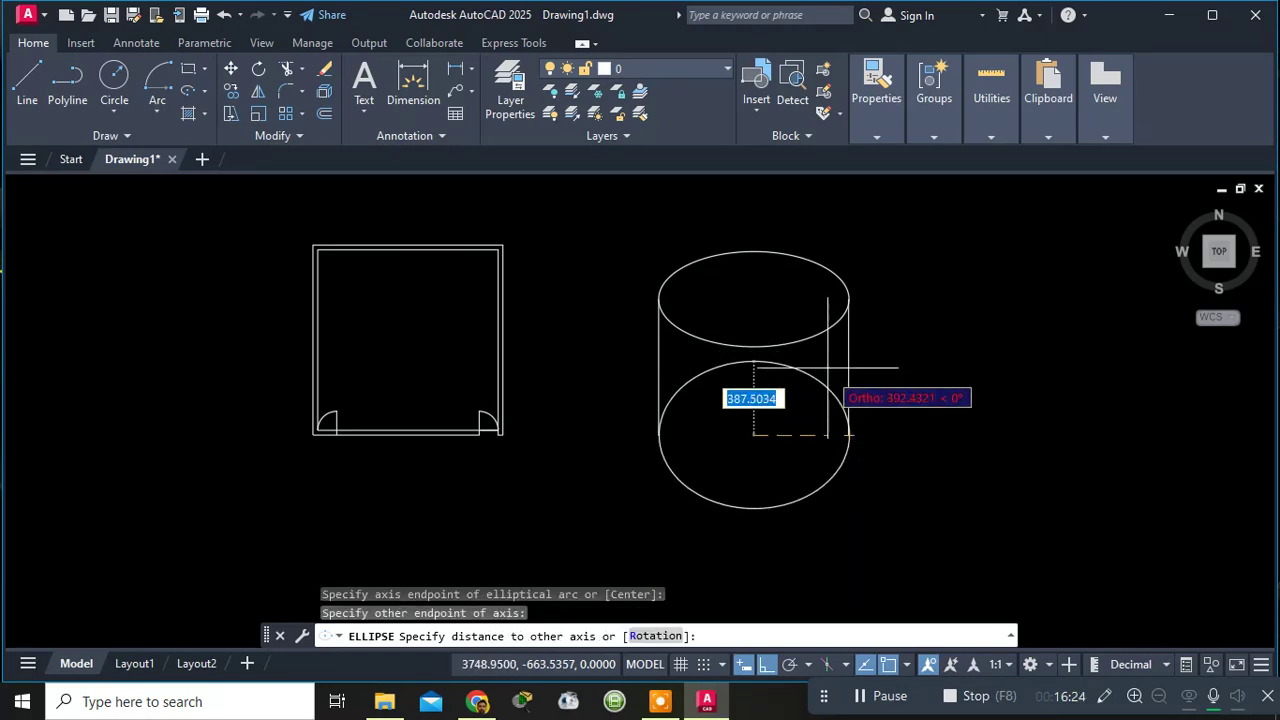
right_click(810, 421)
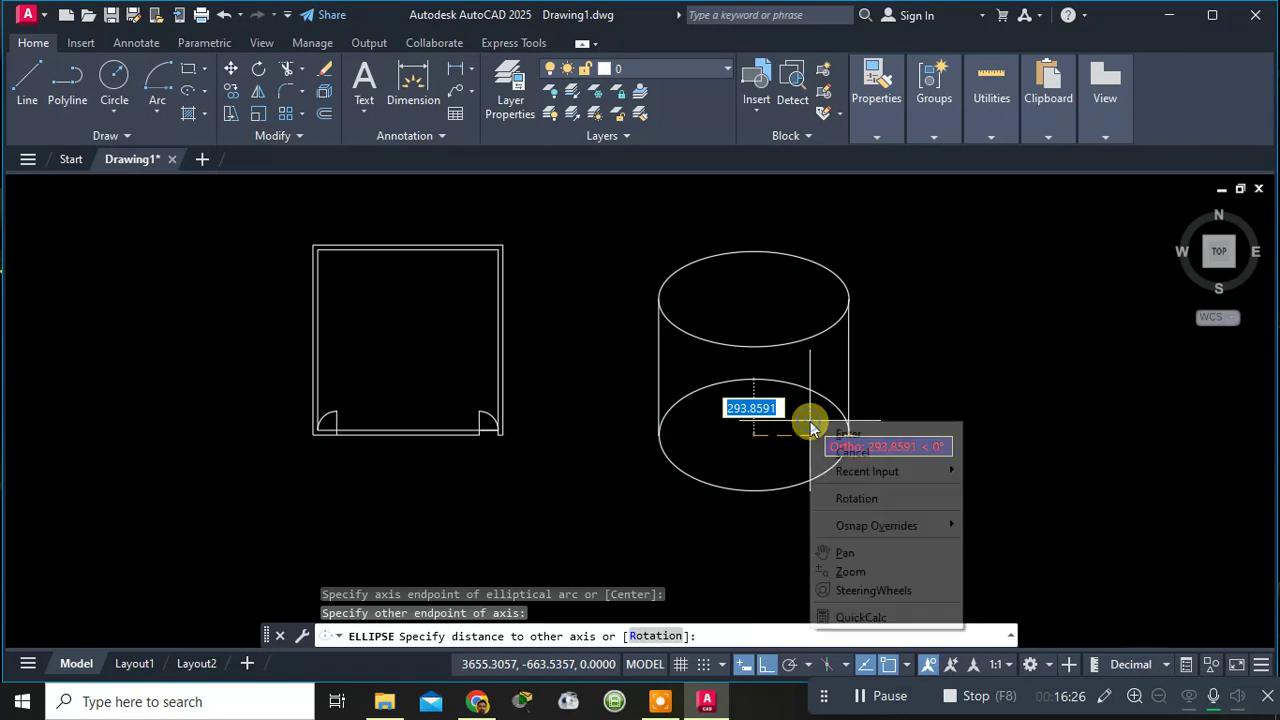
click(857, 498)
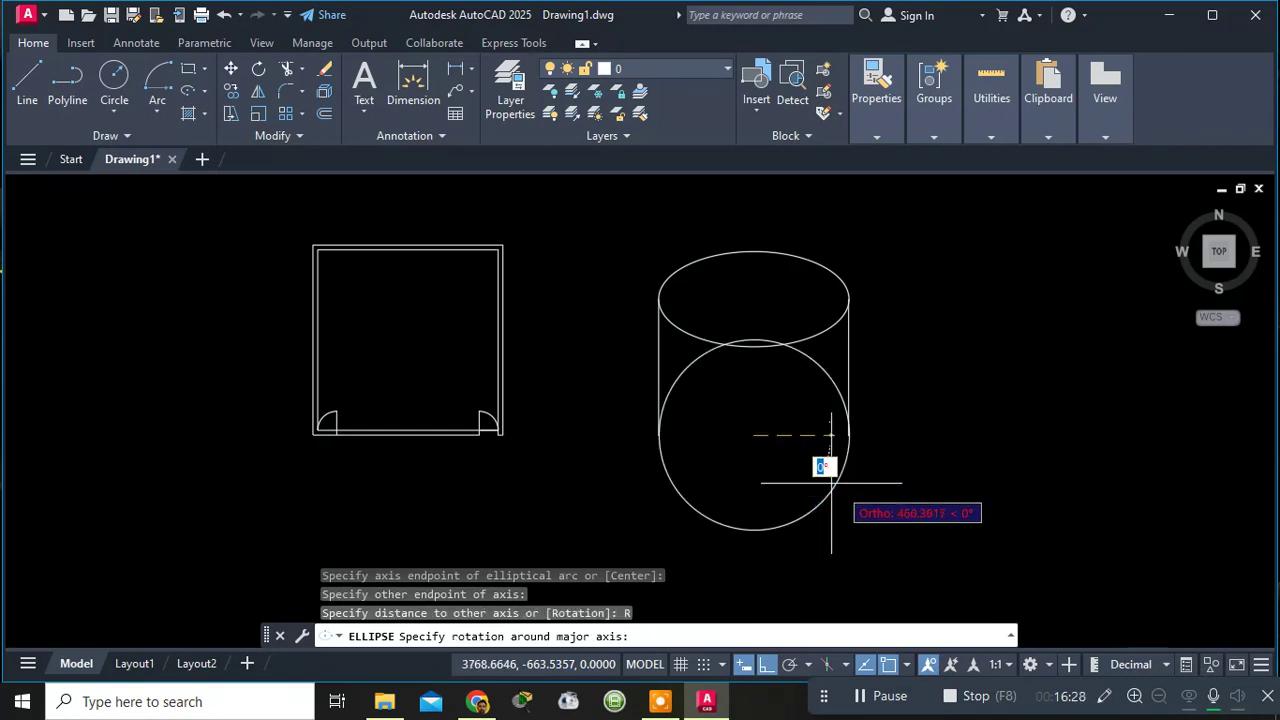
text(60)
key(Return)
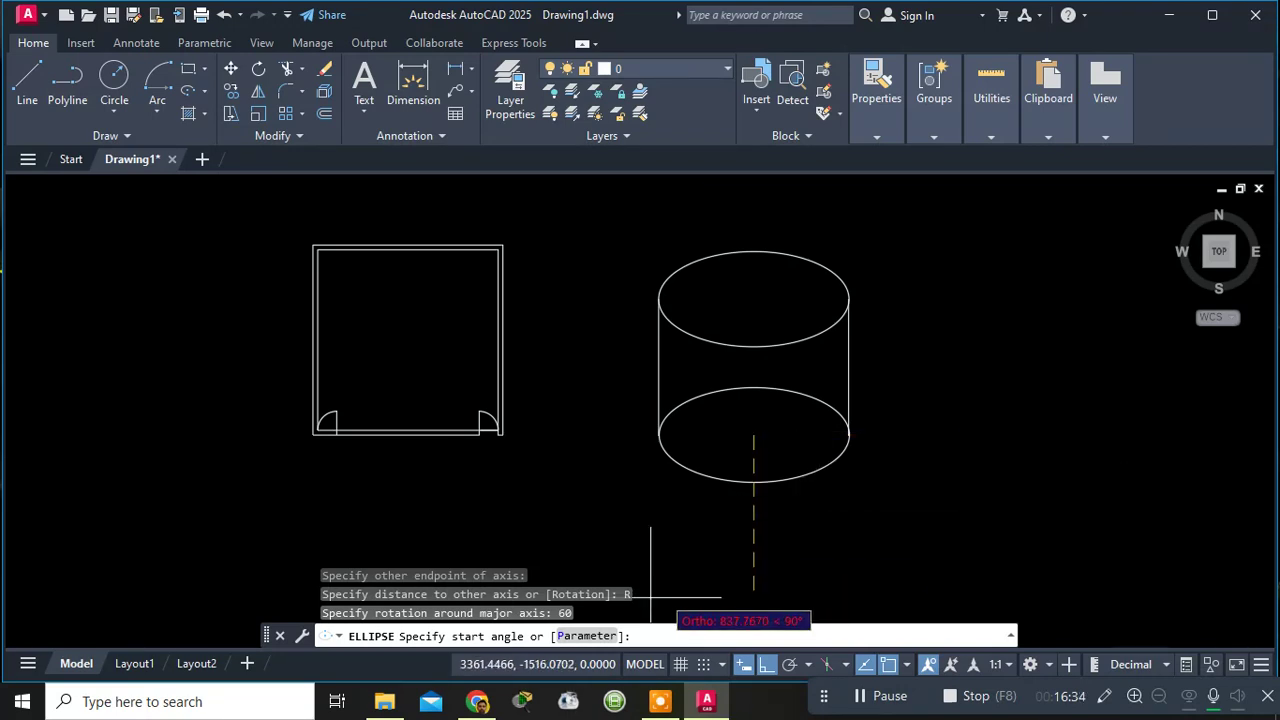
click(408, 637)
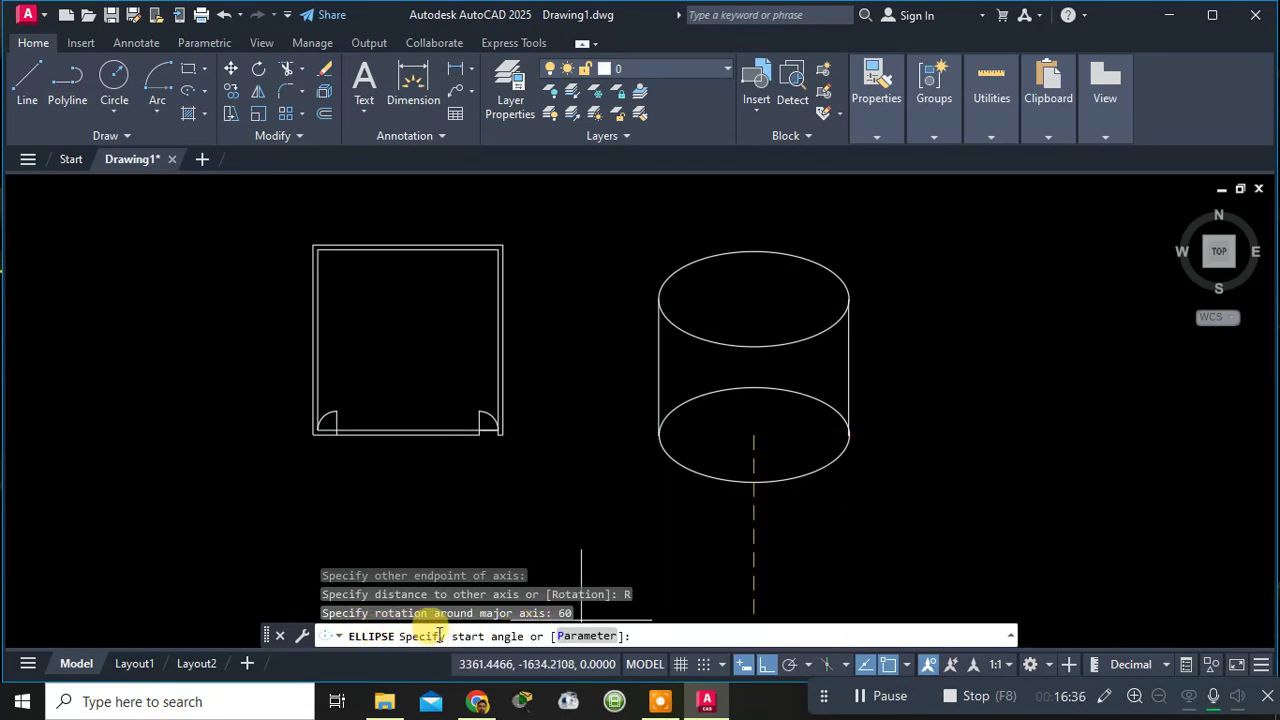
click(658, 435)
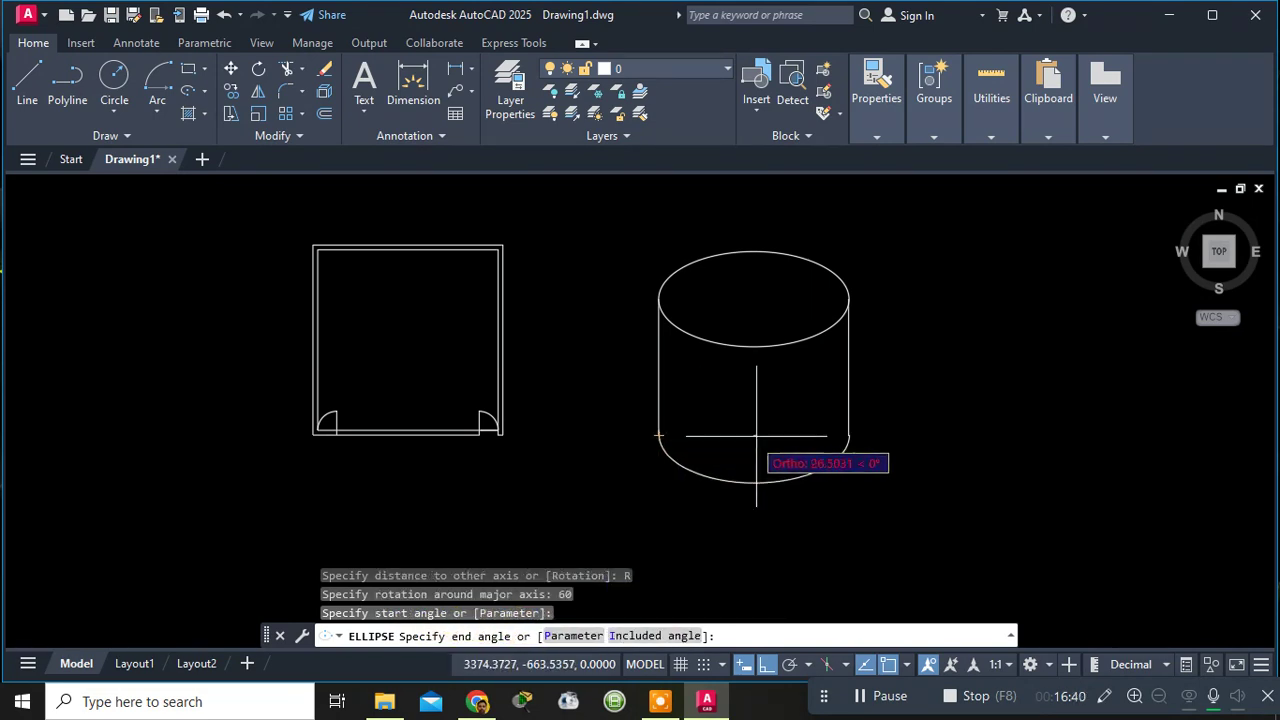
click(848, 435)
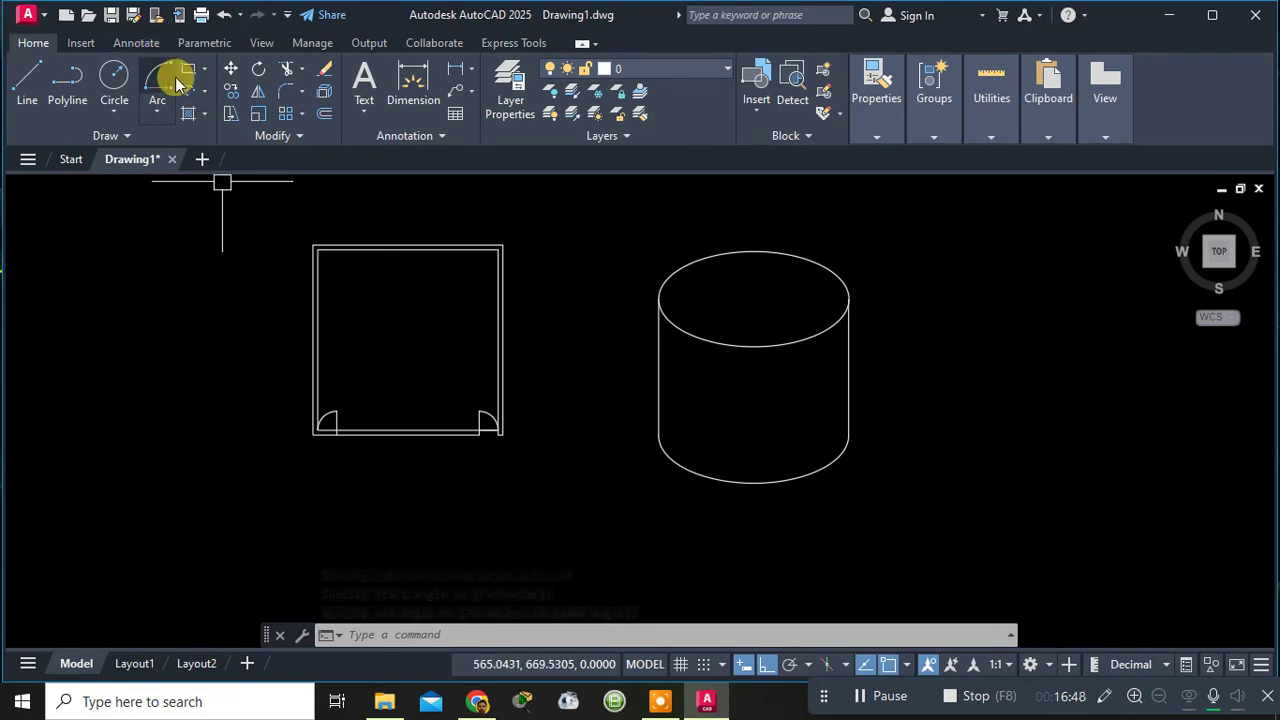
click(207, 90)
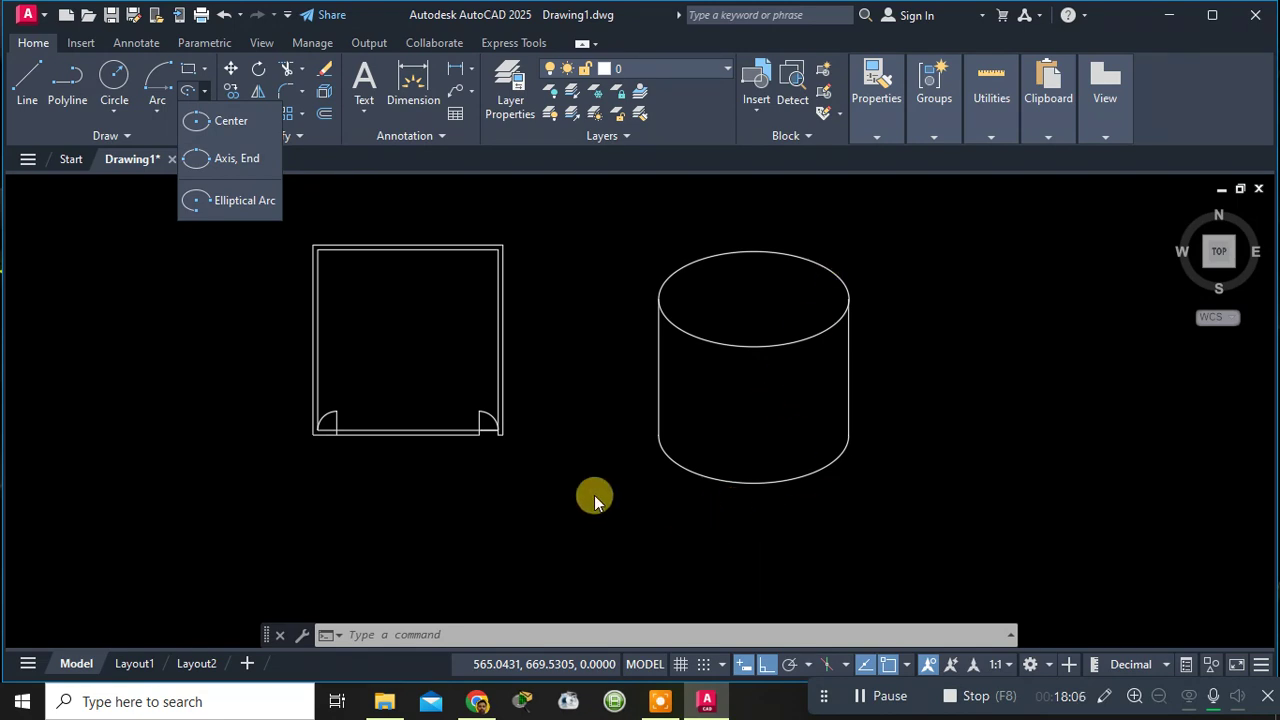
click(503, 276)
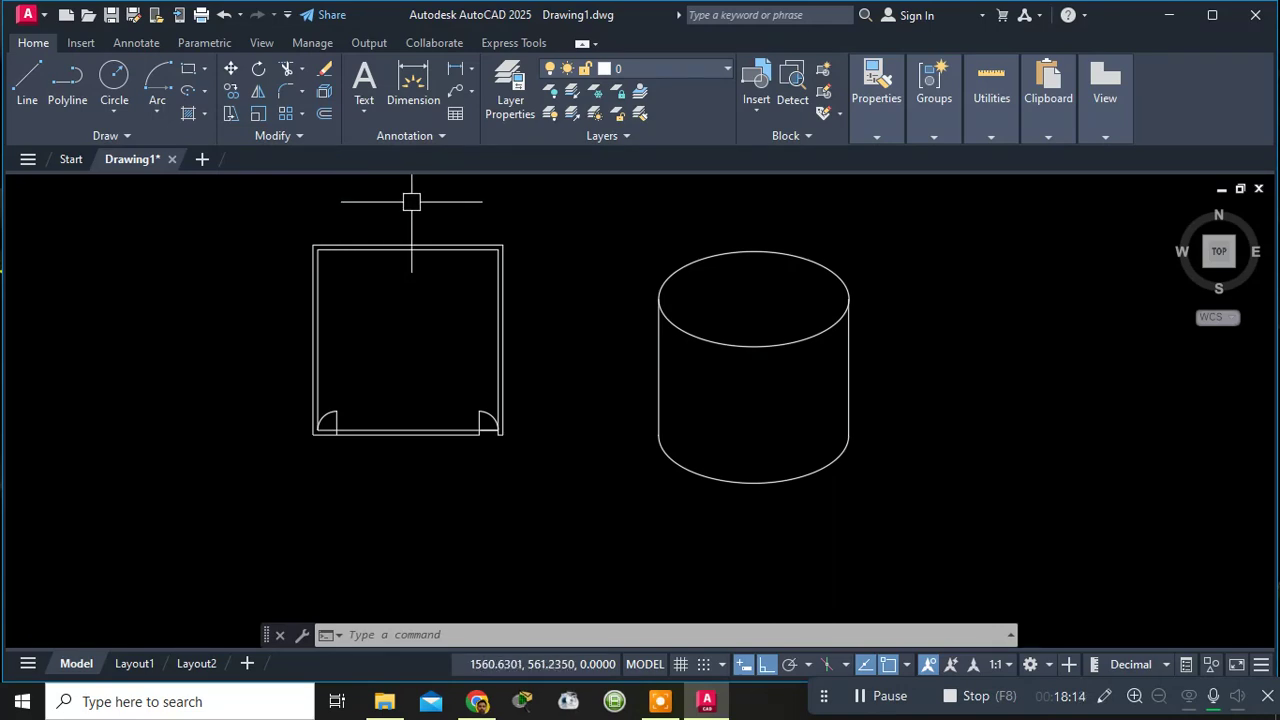
click(113, 116)
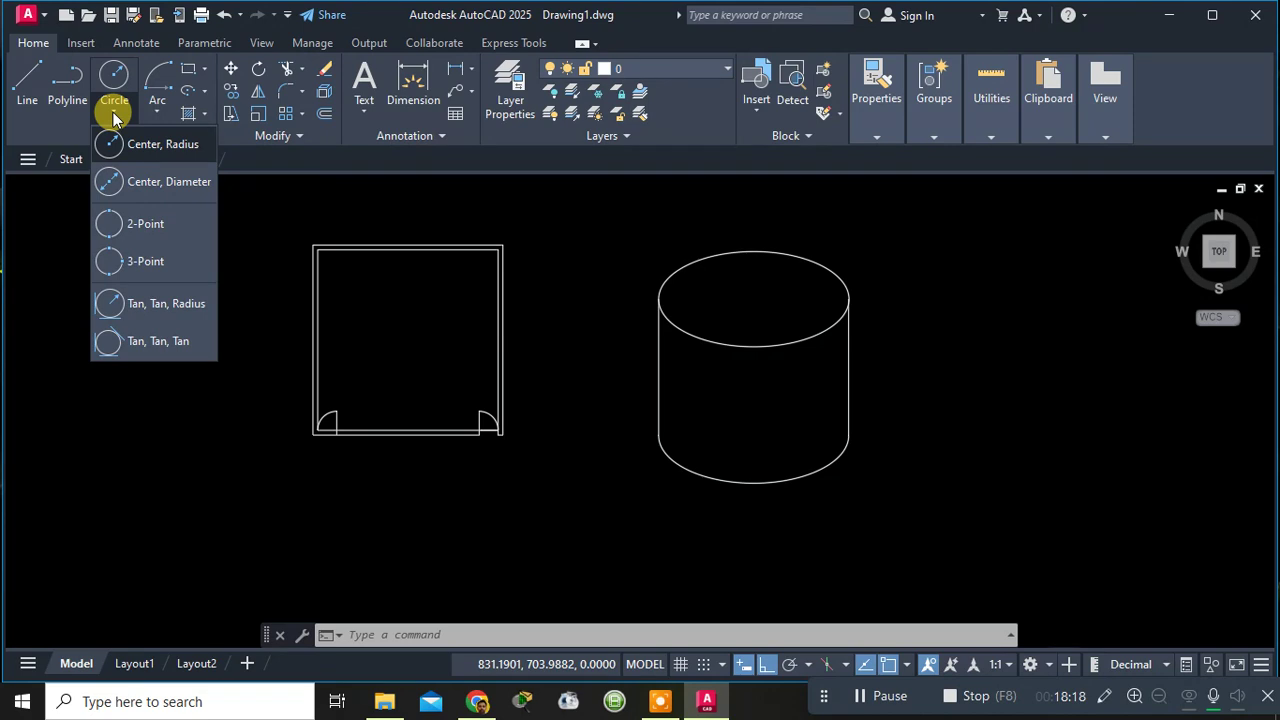
click(113, 116)
click(163, 116)
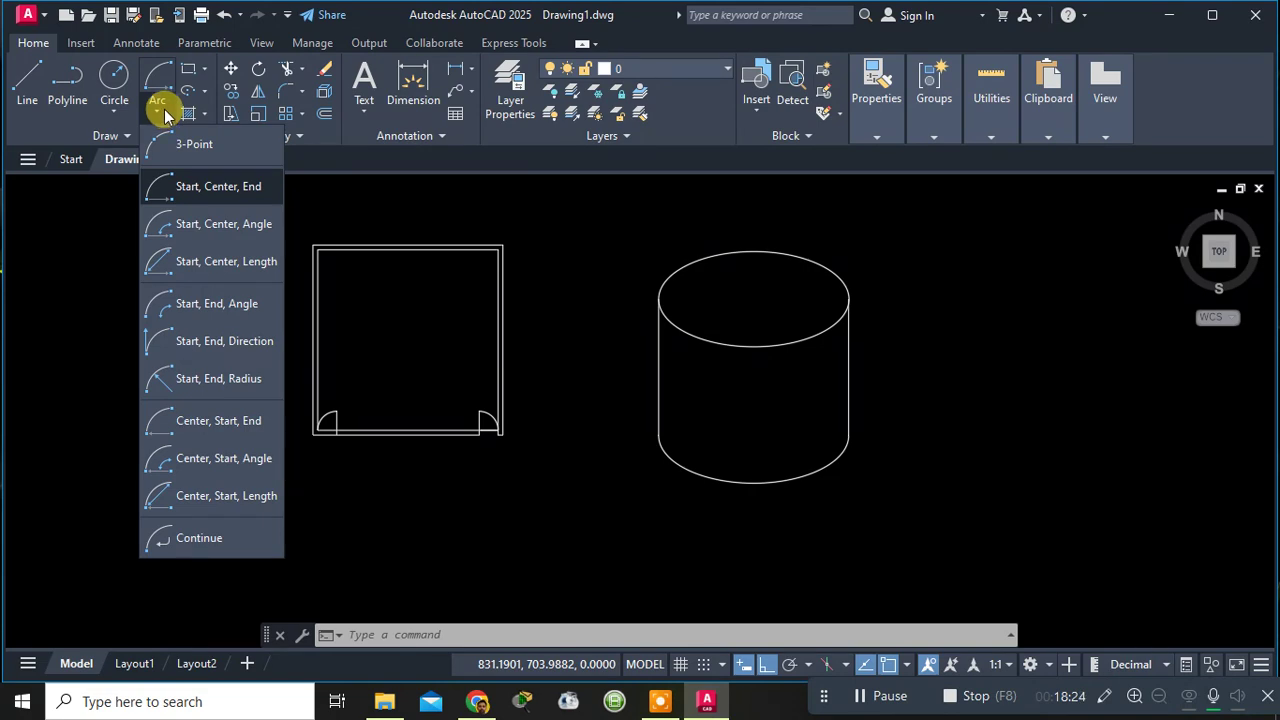
click(164, 109)
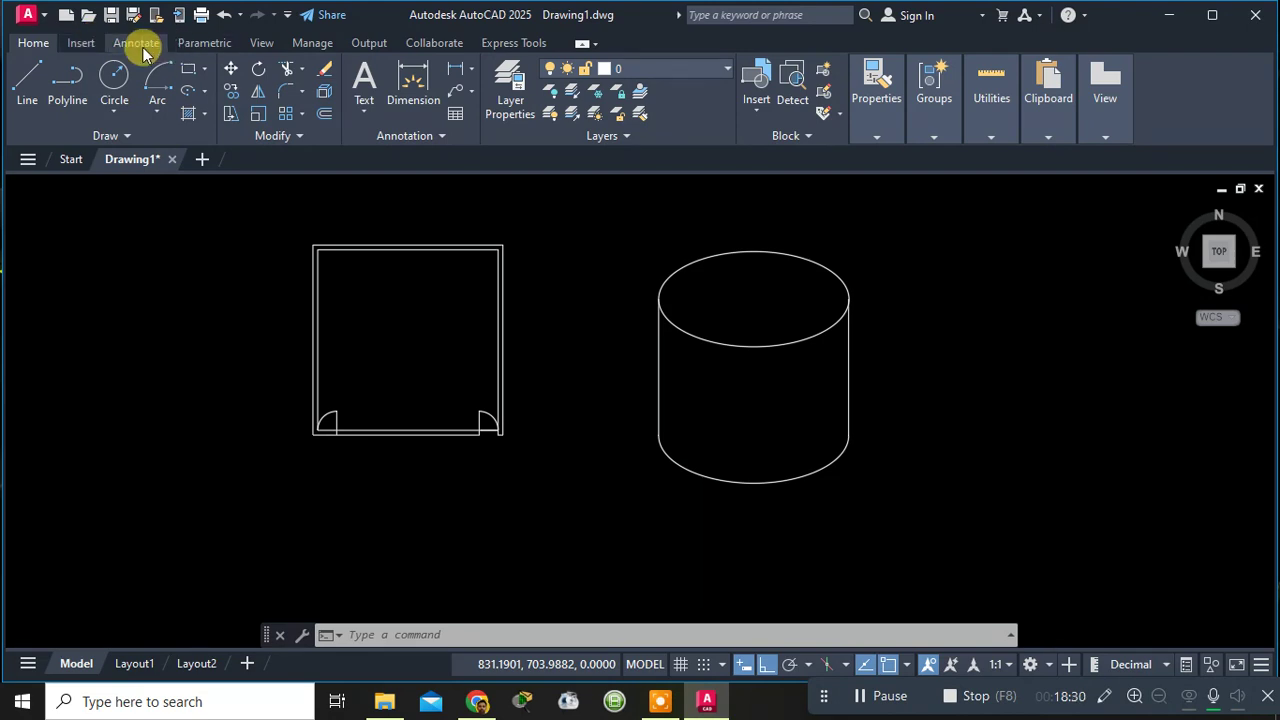
click(262, 43)
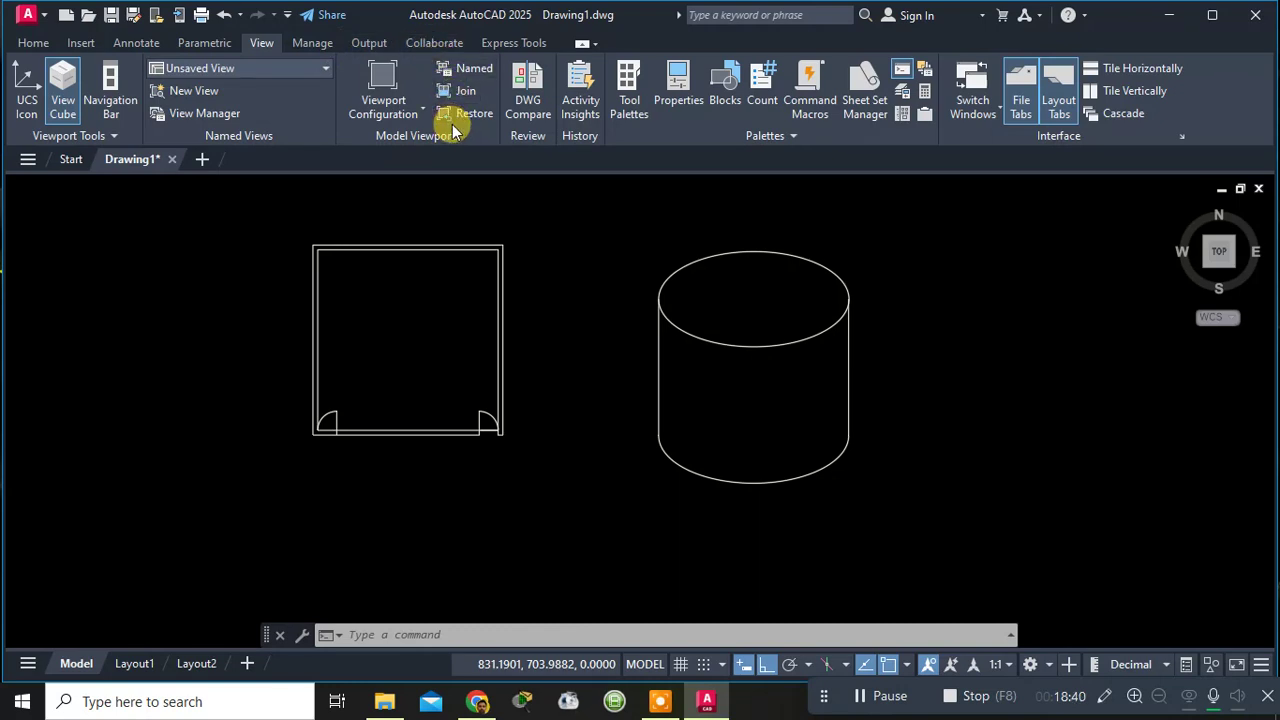
click(311, 43)
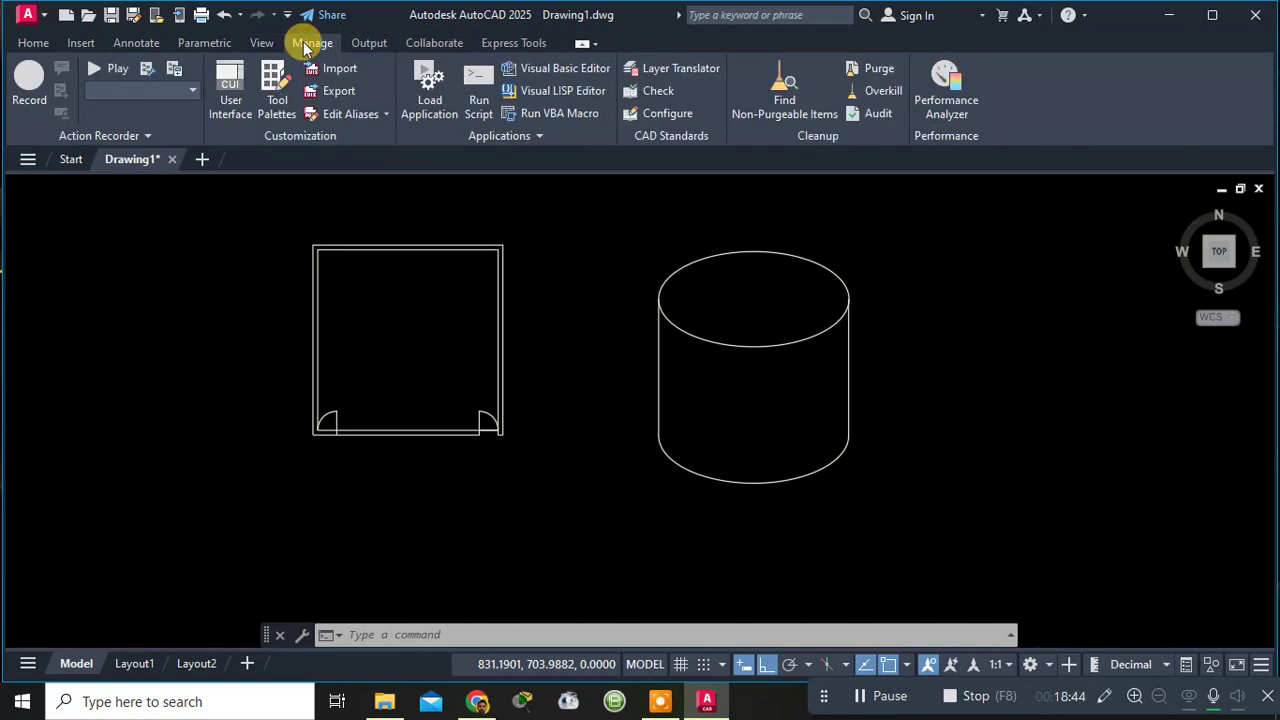
click(378, 45)
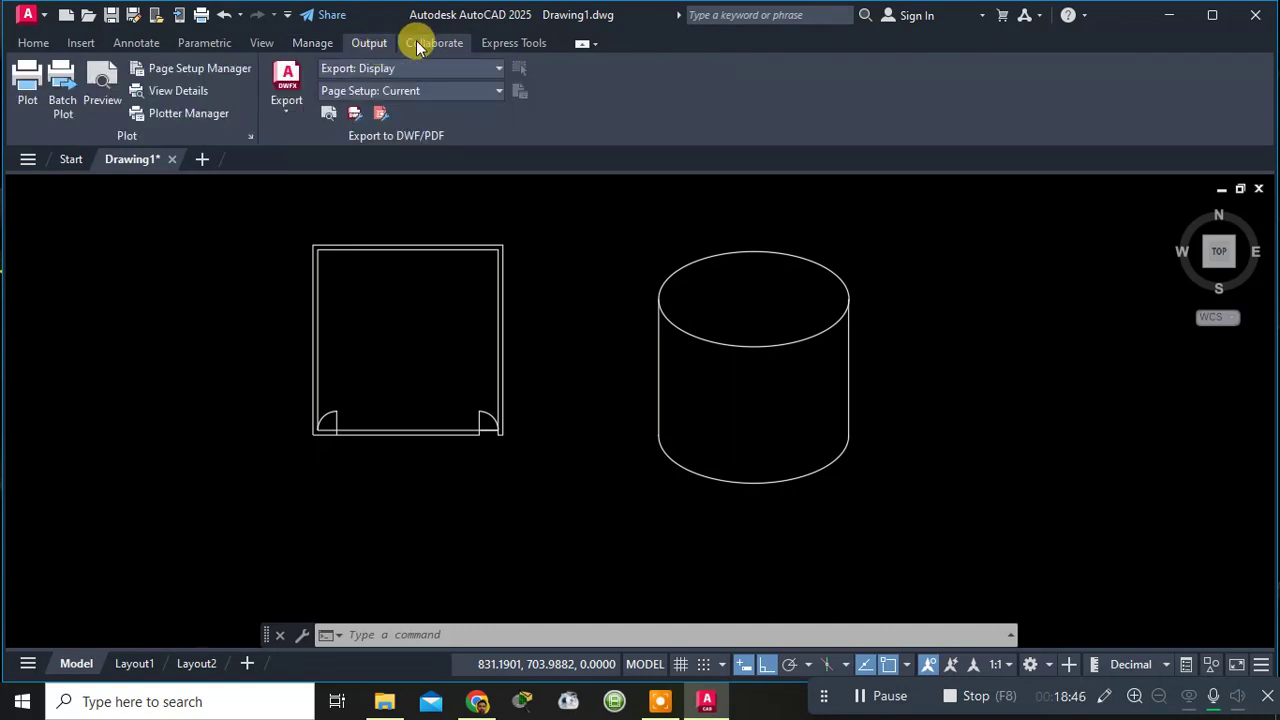
click(423, 44)
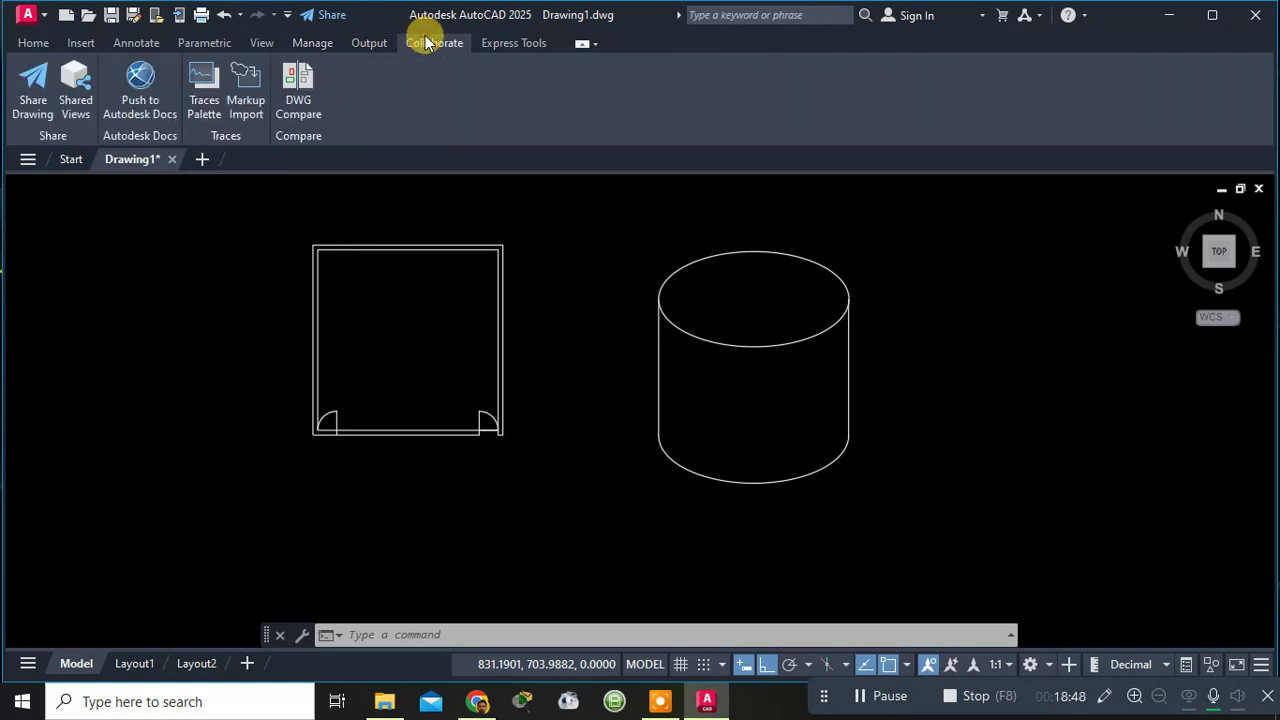
click(549, 44)
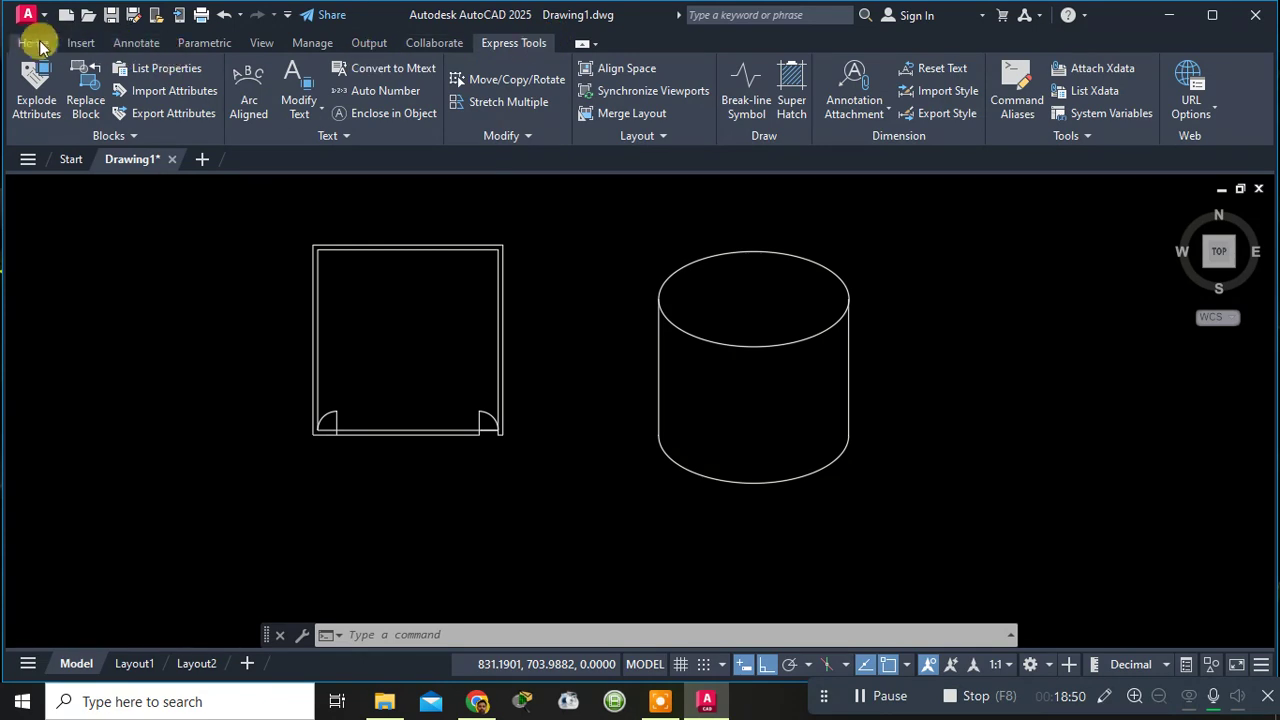
click(30, 44)
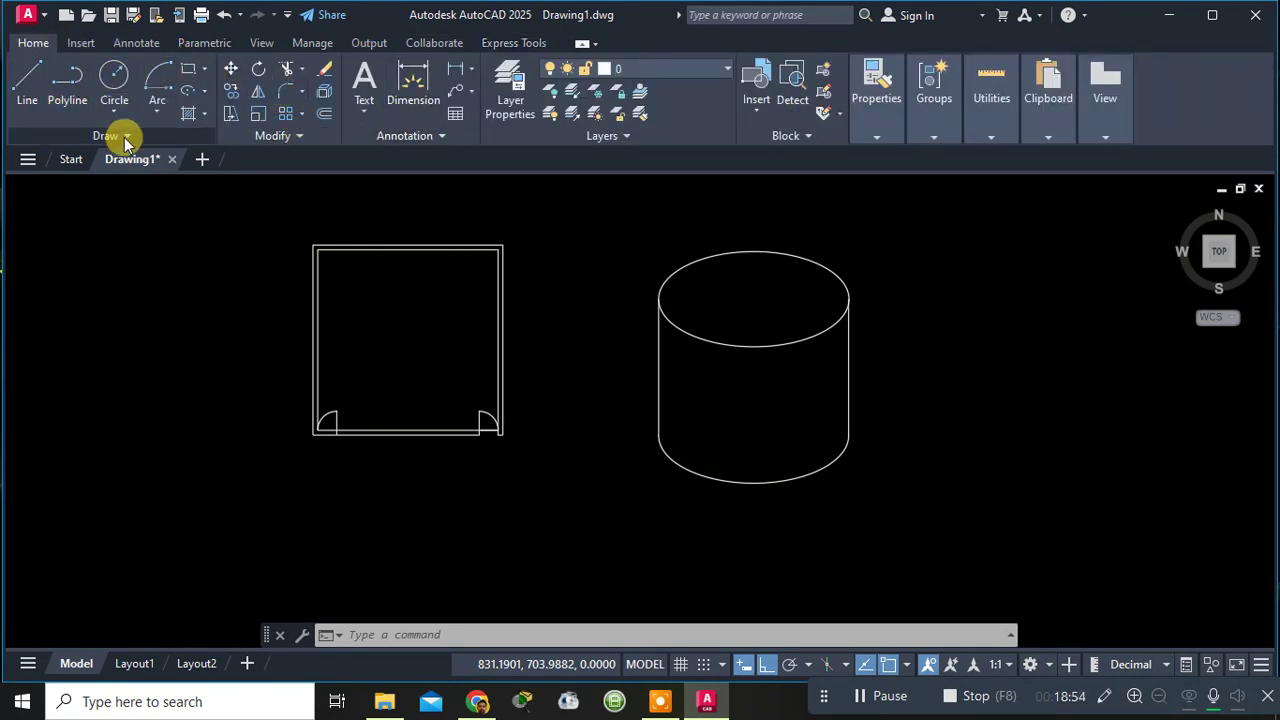
click(208, 112)
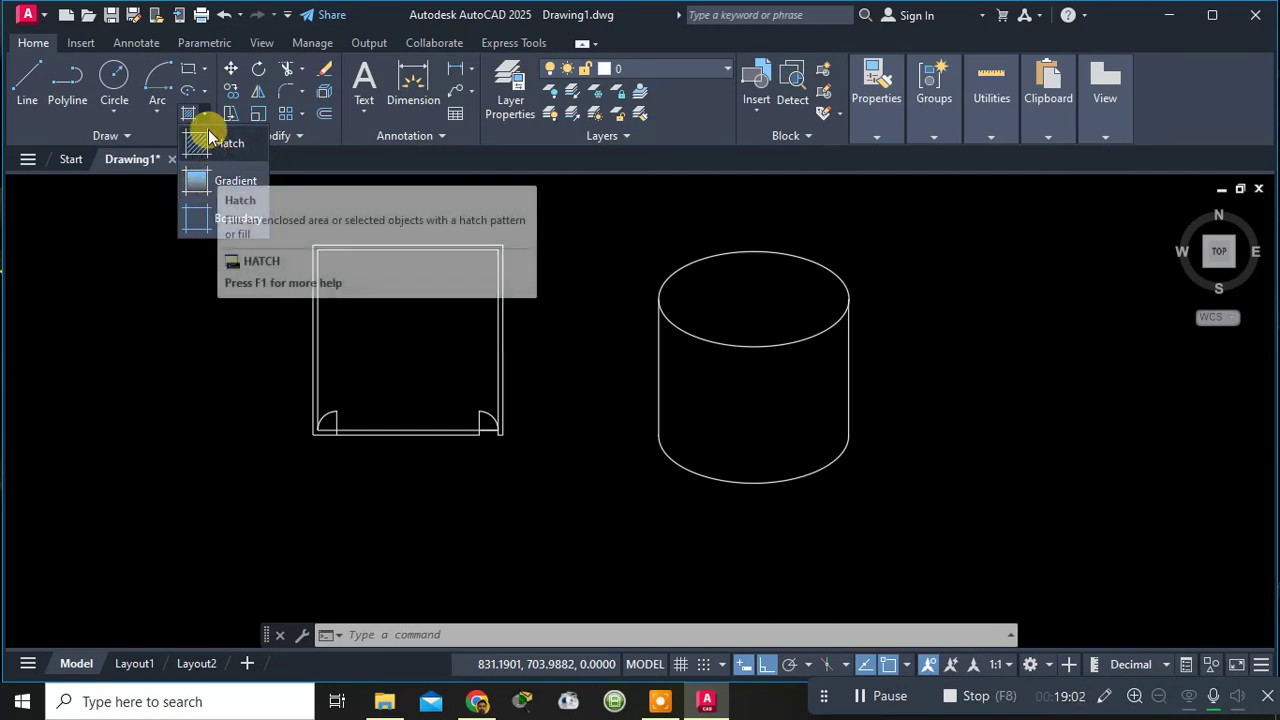
click(204, 92)
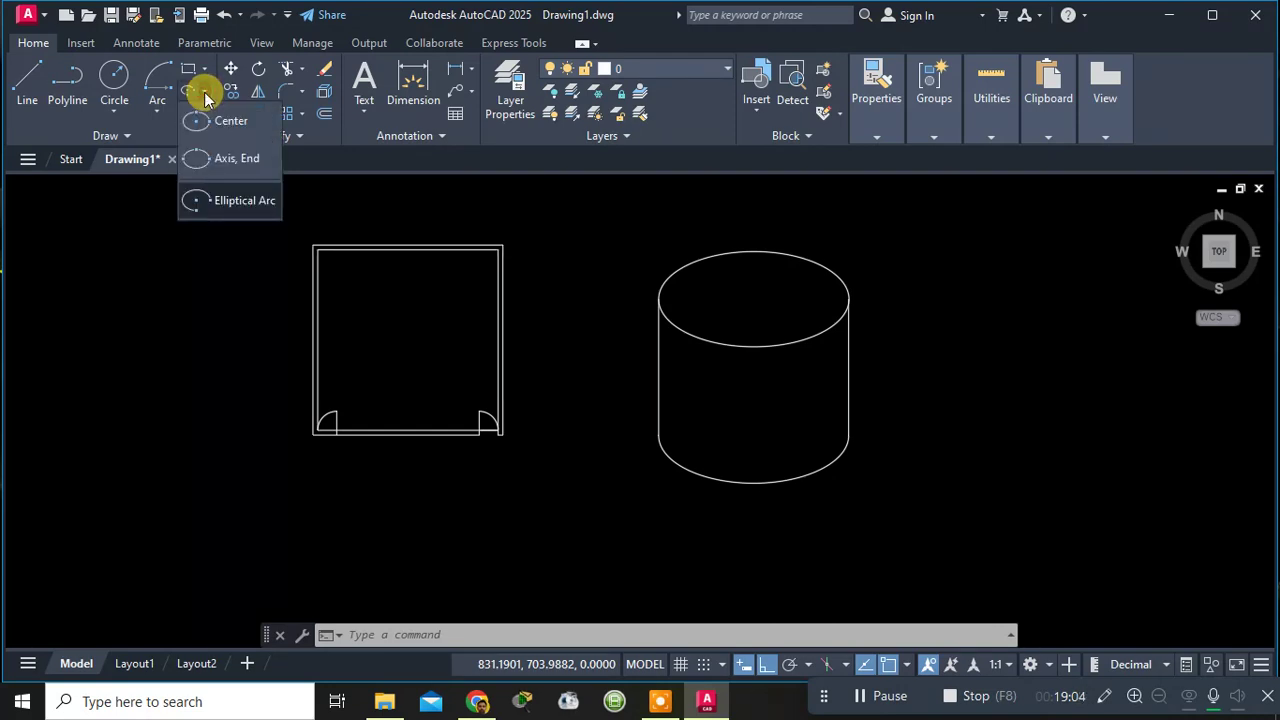
click(204, 68)
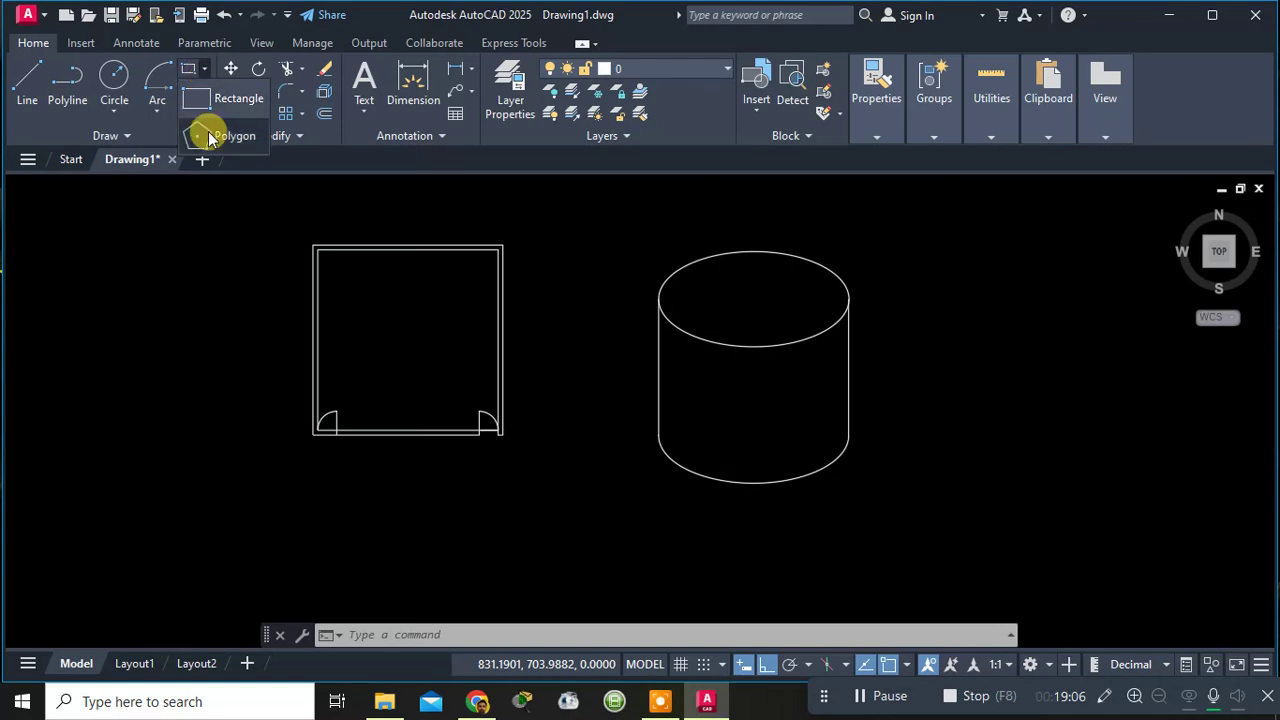